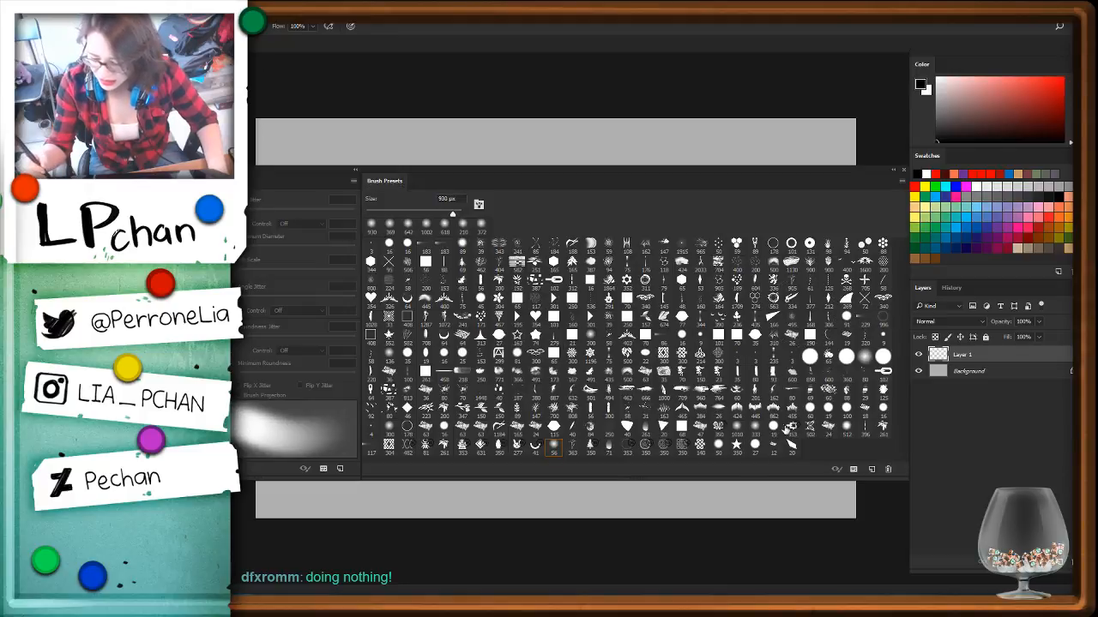
# Choose a brush preset for sketching and clear the panels away from the blank canvas
pyautogui.click(480, 298)
pyautogui.press('F5')
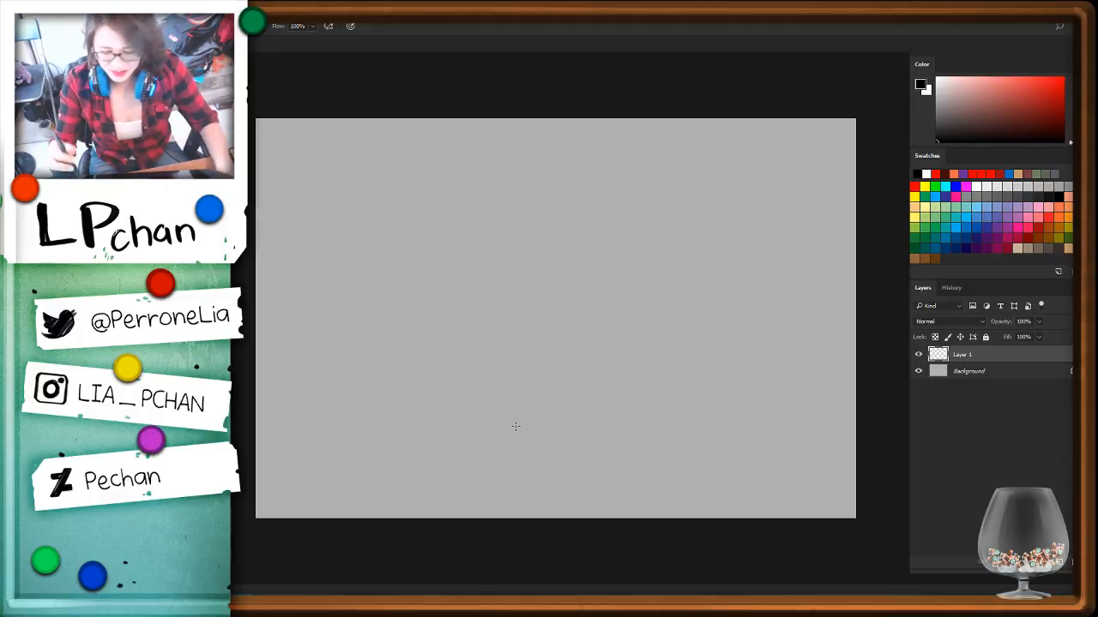
pyautogui.hotkey('ctrl', '+')
pyautogui.hotkey('ctrl', '+')
pyautogui.press('space')
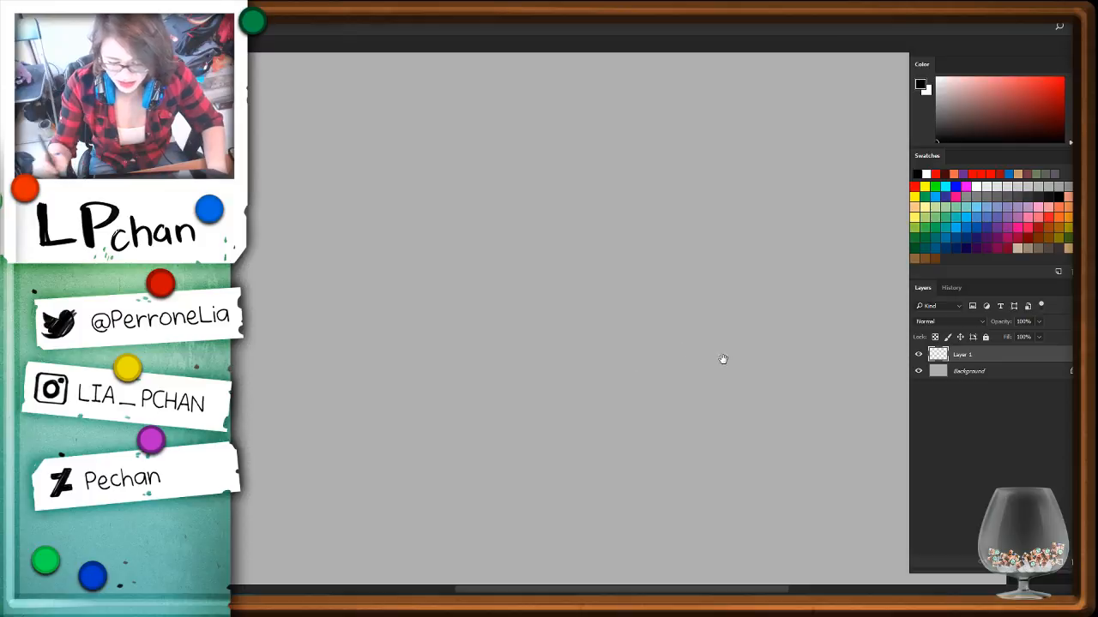
pyautogui.moveTo(723, 359); pyautogui.dragTo(645, 439)
pyautogui.moveTo(763, 390); pyautogui.dragTo(799, 356)
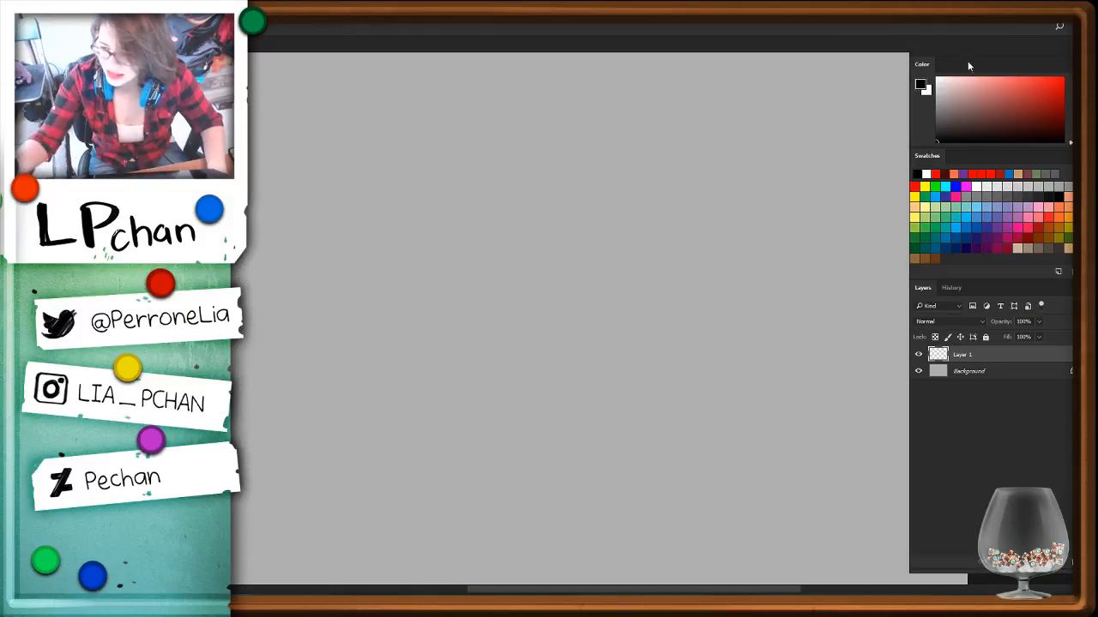
pyautogui.moveTo(964, 51); pyautogui.dragTo(240, 53)
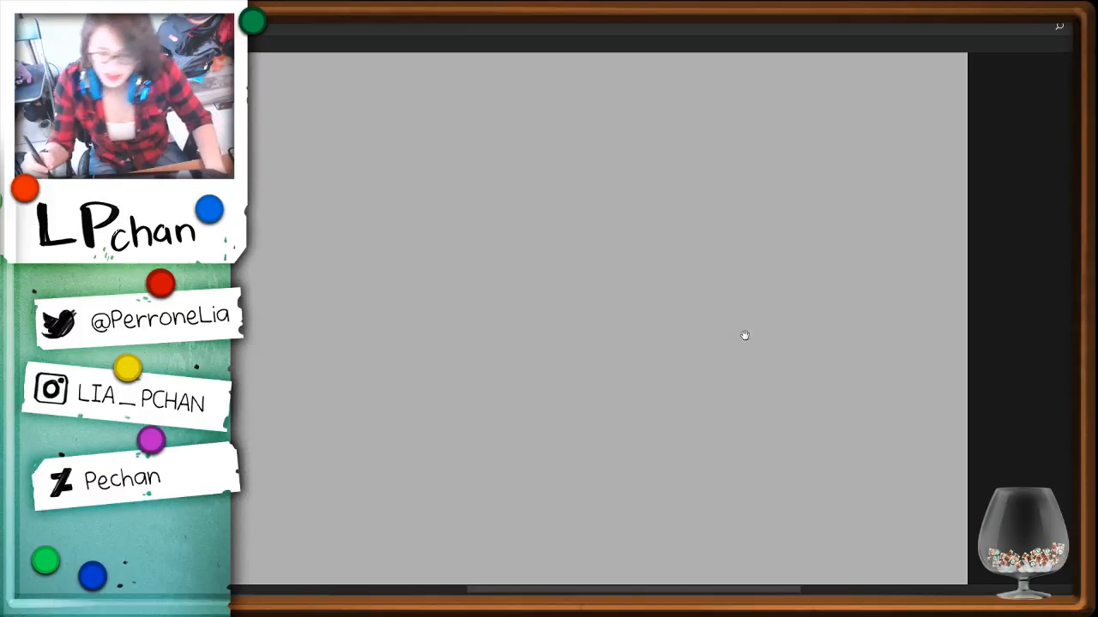
pyautogui.moveTo(832, 339); pyautogui.dragTo(942, 331)
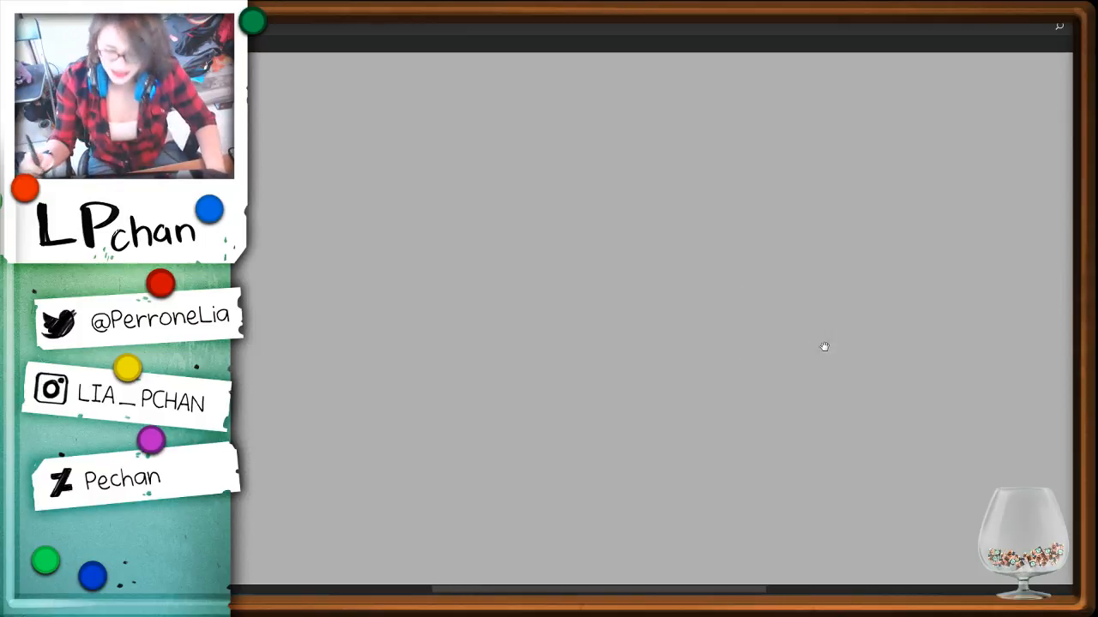
pyautogui.moveTo(824, 346); pyautogui.dragTo(820, 390)
# Sketch the oval head with a pointed chin and begin the neck near the canvas's upper right
pyautogui.press('b')
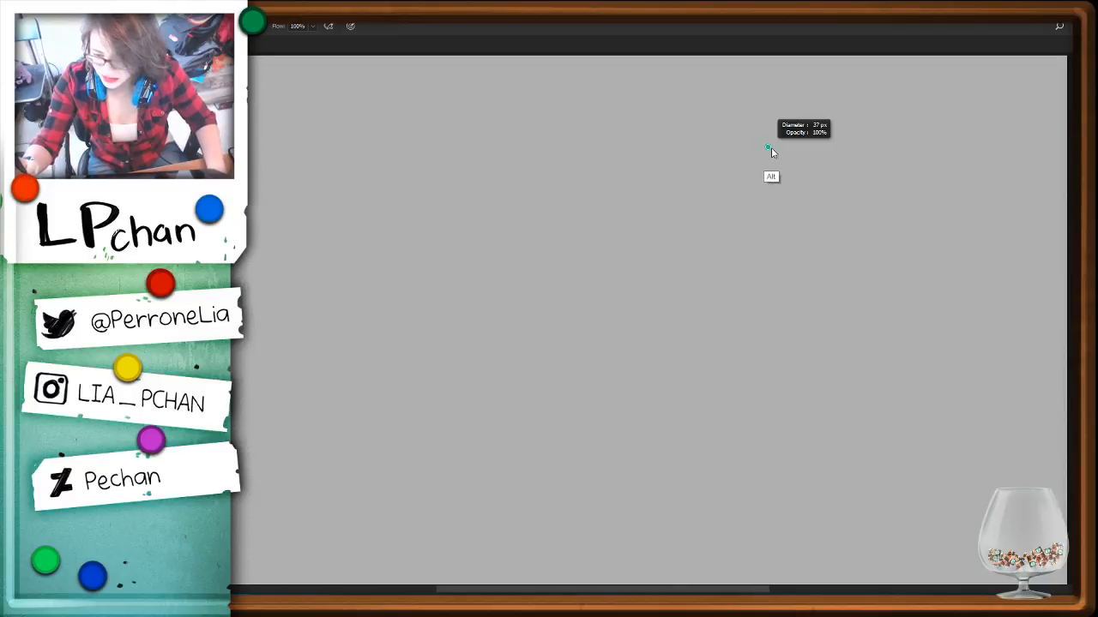
pyautogui.moveTo(771, 141)
pyautogui.mouseDown()
pyautogui.moveTo(761, 165)
pyautogui.moveTo(777, 123)
pyautogui.moveTo(845, 171)
pyautogui.moveTo(828, 198)
pyautogui.moveTo(774, 192)
pyautogui.moveTo(792, 220)
pyautogui.mouseUp()
pyautogui.moveTo(840, 184); pyautogui.dragTo(794, 216)
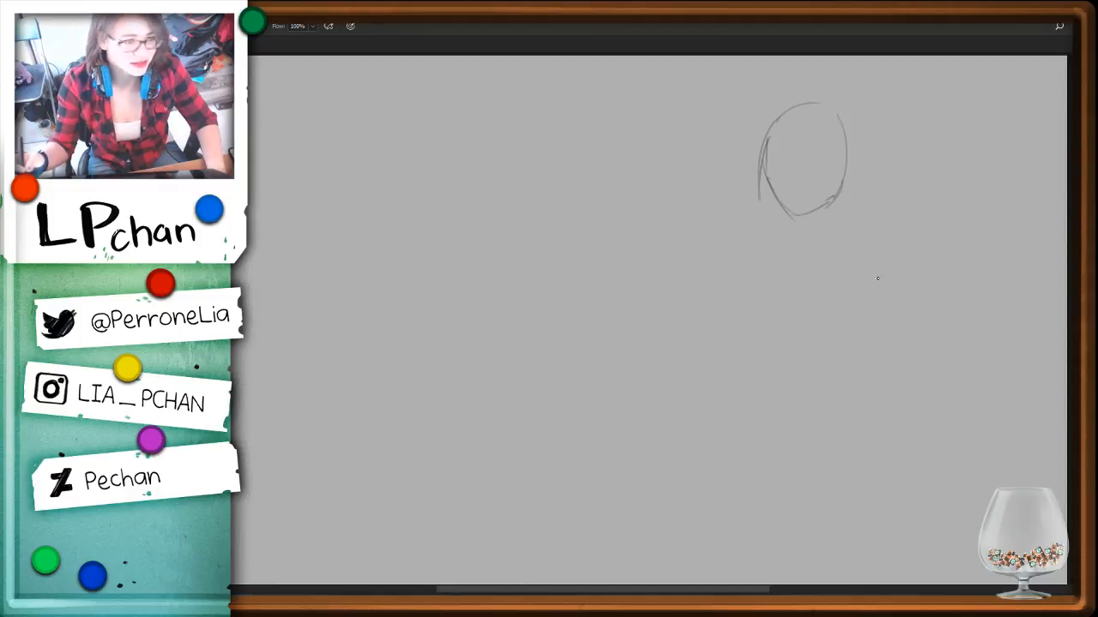
pyautogui.moveTo(830, 200)
pyautogui.mouseDown()
pyautogui.moveTo(771, 226)
pyautogui.moveTo(805, 247)
pyautogui.mouseUp()
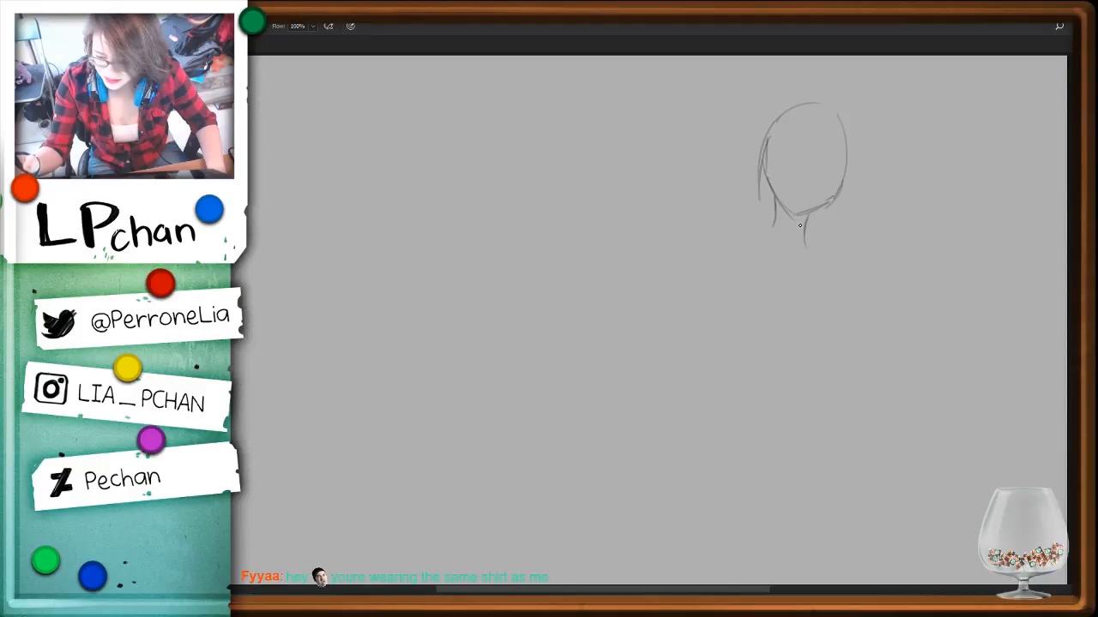
# Sketch the neck, shoulders and curved torso of the figure below the head
pyautogui.moveTo(774, 206)
pyautogui.mouseDown()
pyautogui.moveTo(776, 240)
pyautogui.moveTo(759, 247)
pyautogui.moveTo(753, 276)
pyautogui.moveTo(761, 245)
pyautogui.moveTo(755, 285)
pyautogui.moveTo(783, 352)
pyautogui.mouseUp()
pyautogui.moveTo(804, 243); pyautogui.dragTo(851, 274)
pyautogui.moveTo(854, 273)
pyautogui.mouseDown()
pyautogui.moveTo(857, 318)
pyautogui.moveTo(817, 429)
pyautogui.mouseUp()
pyautogui.moveTo(785, 341); pyautogui.dragTo(737, 428)
pyautogui.moveTo(902, 311)
pyautogui.mouseDown()
pyautogui.moveTo(755, 400)
pyautogui.moveTo(828, 325)
pyautogui.mouseUp()
# Flip the sketch layer horizontally
pyautogui.hotkey('ctrl', 't')
pyautogui.rightClick(759, 337)
pyautogui.click(814, 507)
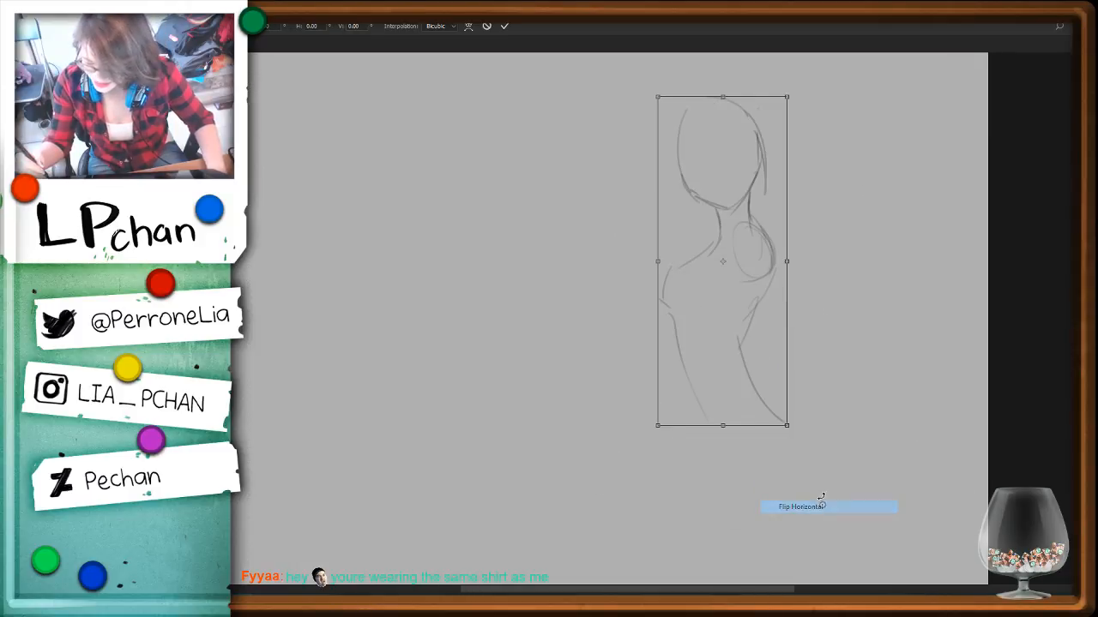
pyautogui.press('Return')
# Reinforce the shoulder and chest contour, and add a small mouth and a short hip line
pyautogui.press('b')
pyautogui.moveTo(720, 244)
pyautogui.mouseDown()
pyautogui.moveTo(667, 273)
pyautogui.moveTo(667, 305)
pyautogui.mouseUp()
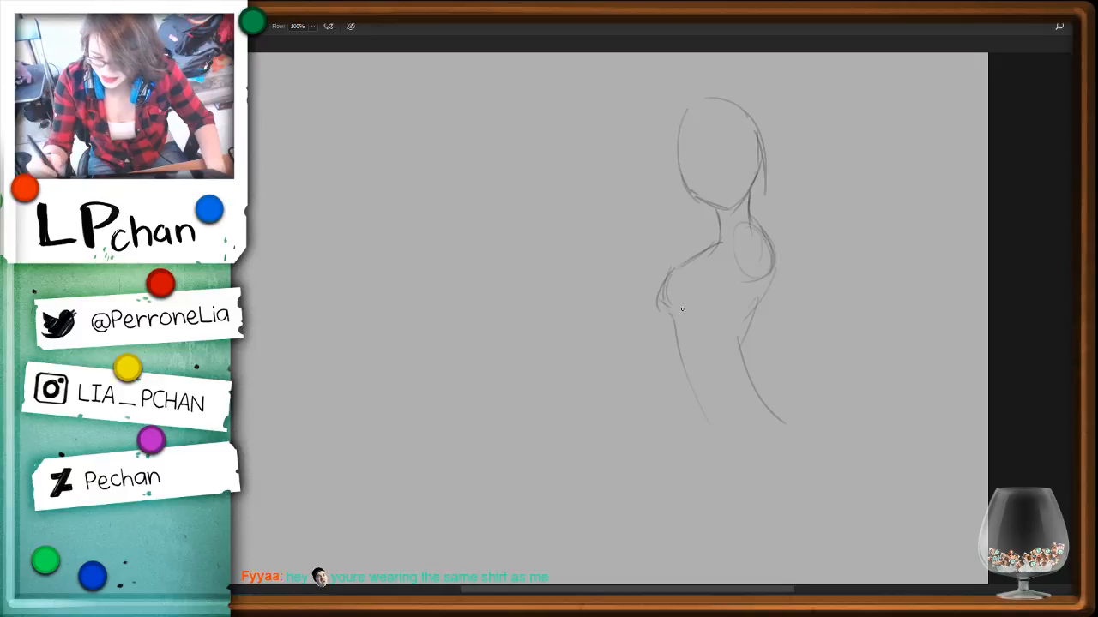
pyautogui.click(722, 185)
pyautogui.moveTo(719, 186); pyautogui.dragTo(728, 185)
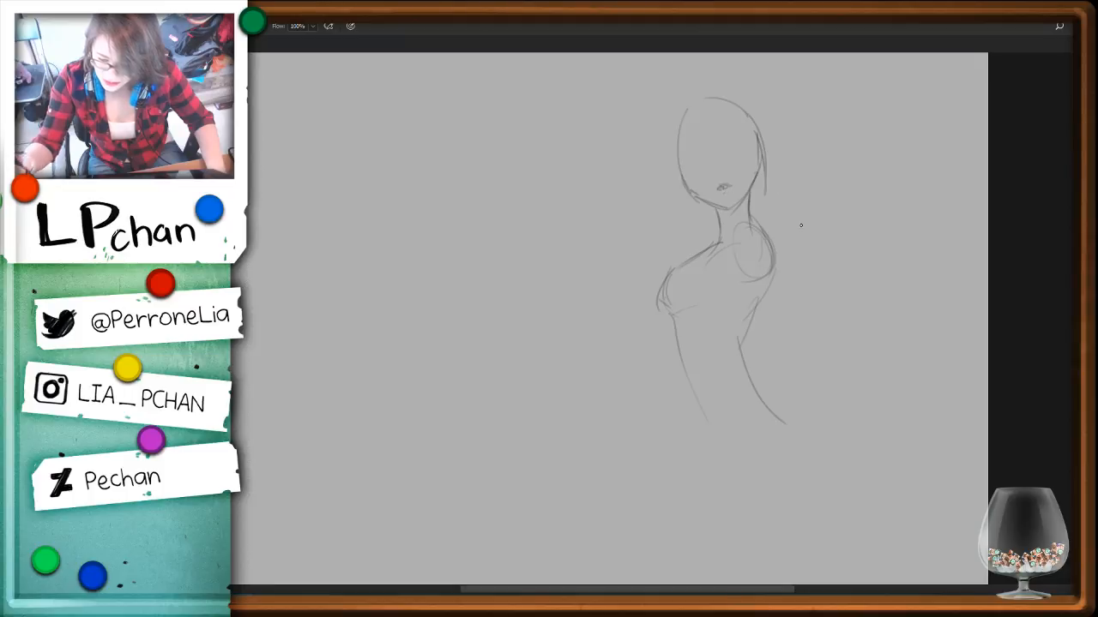
pyautogui.moveTo(681, 367); pyautogui.dragTo(676, 391)
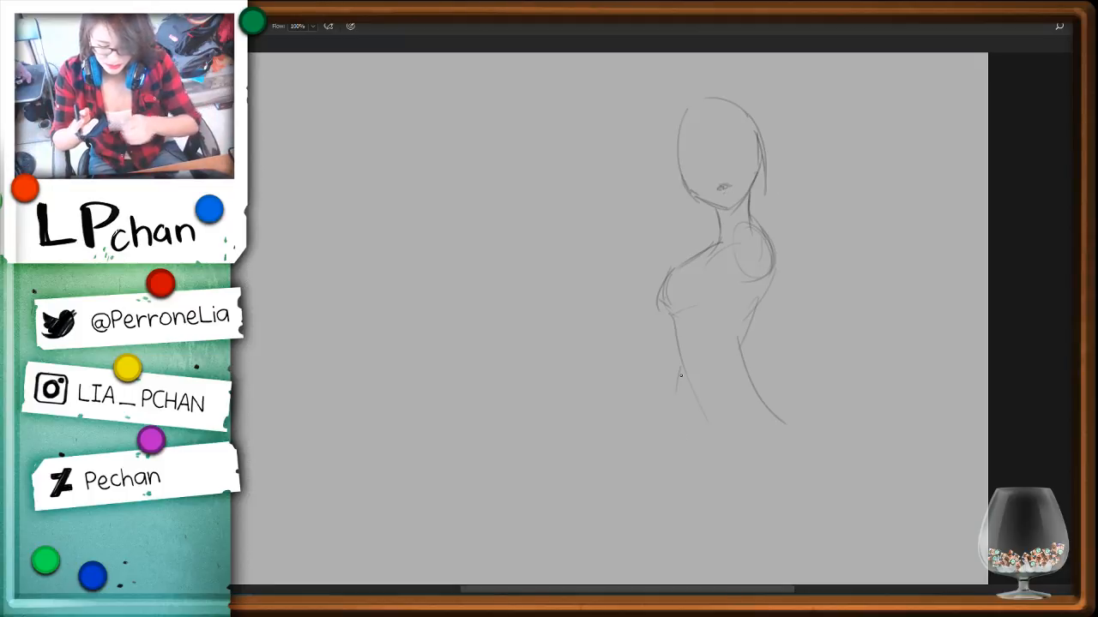
# Select the mouth on the face with the Lasso and delete it
pyautogui.press('l')
pyautogui.moveTo(725, 165); pyautogui.dragTo(729, 169)
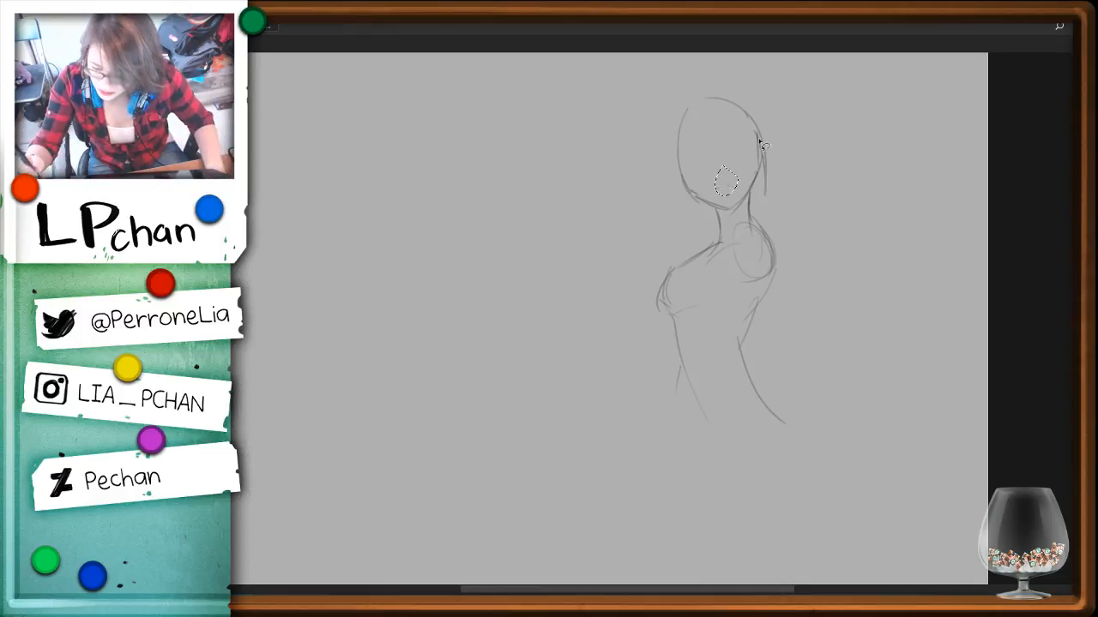
pyautogui.press('Delete')
pyautogui.hotkey('ctrl', 'd')
# Rough in both arms, with the far arm bent at the elbow and its hand raised beside the chest
pyautogui.press('b')
pyautogui.moveTo(656, 286); pyautogui.dragTo(619, 295)
pyautogui.moveTo(613, 219); pyautogui.dragTo(607, 211)
pyautogui.moveTo(736, 281); pyautogui.dragTo(628, 368)
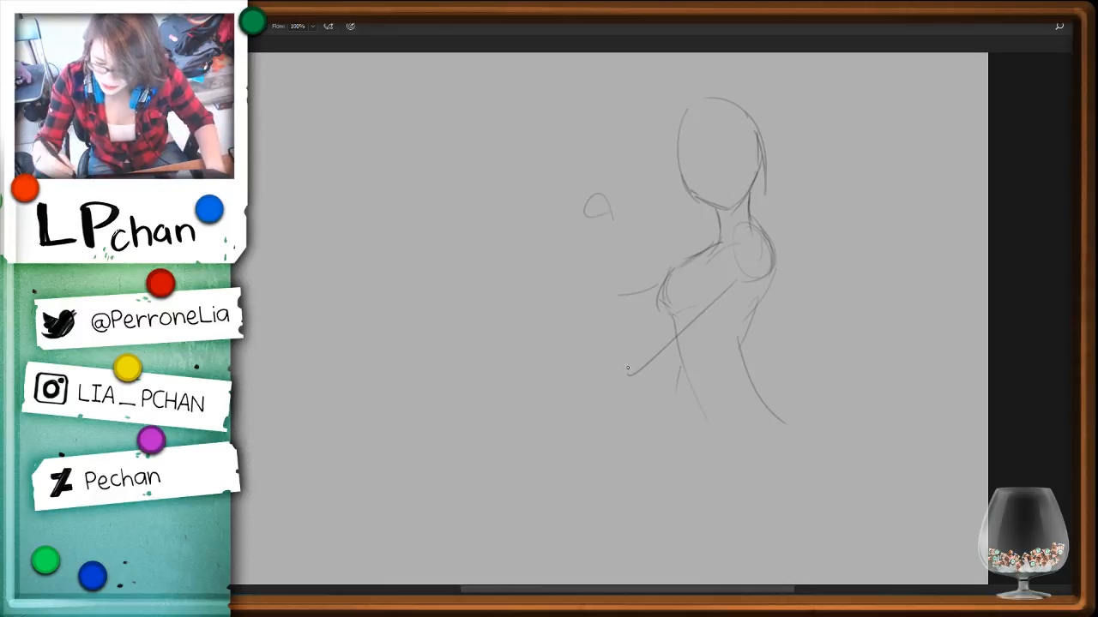
pyautogui.moveTo(619, 248); pyautogui.dragTo(621, 263)
pyautogui.moveTo(613, 221); pyautogui.dragTo(614, 237)
pyautogui.moveTo(669, 272)
pyautogui.mouseDown()
pyautogui.moveTo(567, 291)
pyautogui.moveTo(629, 230)
pyautogui.moveTo(615, 288)
pyautogui.moveTo(712, 237)
pyautogui.moveTo(660, 273)
pyautogui.mouseUp()
pyautogui.moveTo(723, 235); pyautogui.dragTo(579, 296)
pyautogui.moveTo(753, 258); pyautogui.dragTo(678, 318)
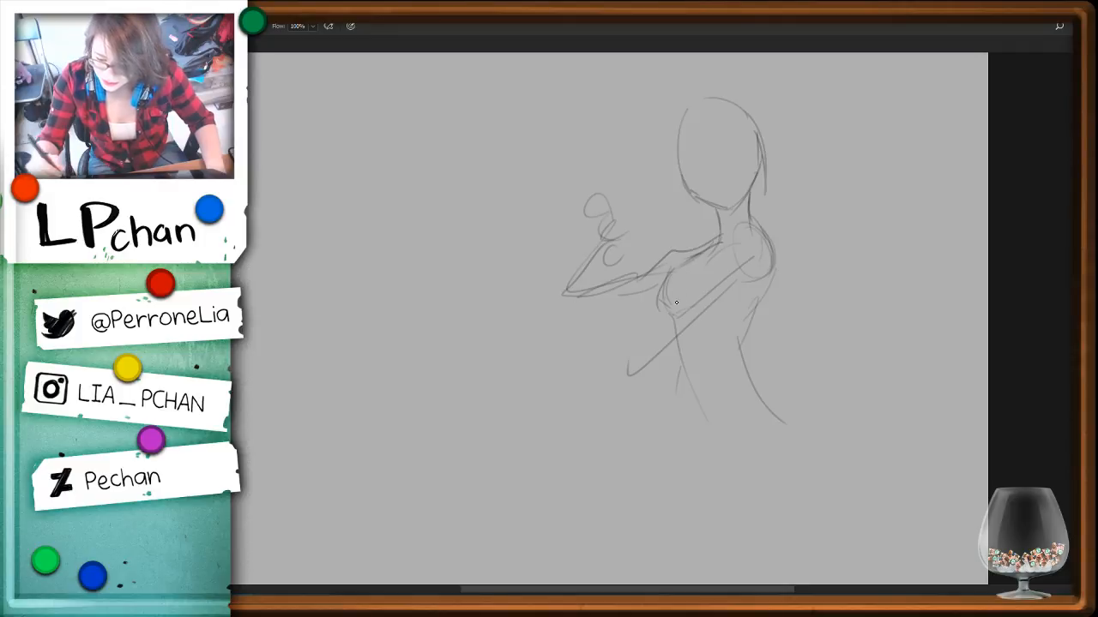
# Sketch the near arm folded across the chest, with its bent elbow, forearm and hand
pyautogui.moveTo(622, 257); pyautogui.dragTo(662, 320)
pyautogui.moveTo(736, 273); pyautogui.dragTo(712, 317)
pyautogui.moveTo(635, 273); pyautogui.dragTo(631, 281)
pyautogui.moveTo(631, 278)
pyautogui.mouseDown()
pyautogui.moveTo(703, 336)
pyautogui.moveTo(699, 357)
pyautogui.mouseUp()
pyautogui.moveTo(654, 322); pyautogui.dragTo(684, 355)
pyautogui.moveTo(761, 262)
pyautogui.mouseDown()
pyautogui.moveTo(711, 301)
pyautogui.moveTo(705, 343)
pyautogui.mouseUp()
pyautogui.moveTo(696, 297); pyautogui.dragTo(666, 328)
# Sketch the waist, rounded pelvis and upper thighs beneath the torso
pyautogui.moveTo(685, 340); pyautogui.dragTo(706, 426)
pyautogui.moveTo(756, 376); pyautogui.dragTo(782, 407)
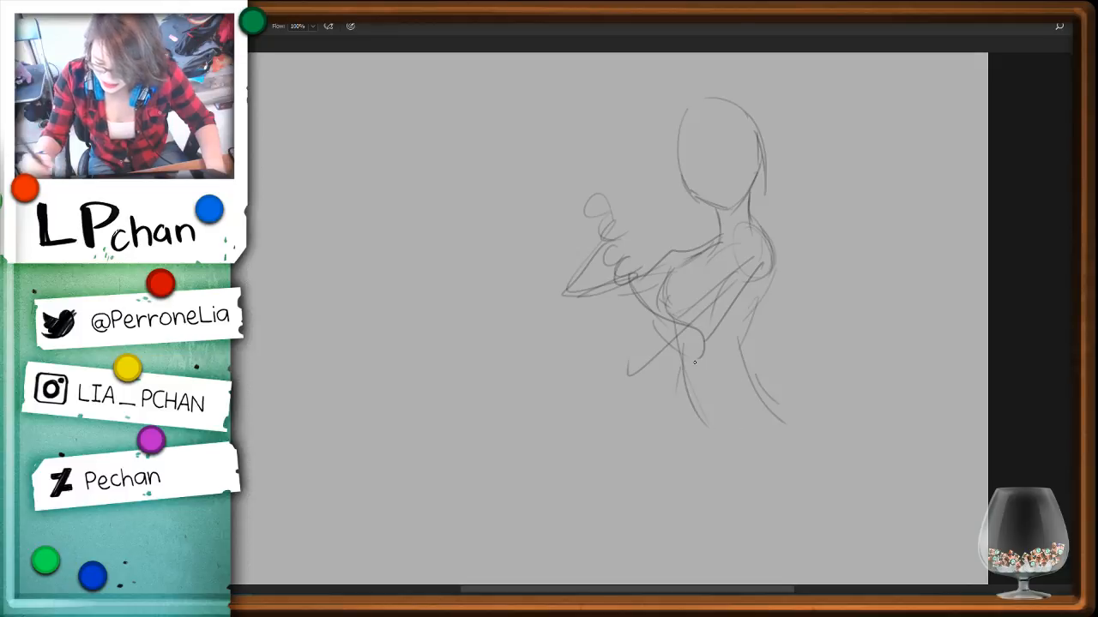
pyautogui.moveTo(675, 371)
pyautogui.mouseDown()
pyautogui.moveTo(672, 438)
pyautogui.moveTo(690, 398)
pyautogui.mouseUp()
pyautogui.moveTo(706, 400)
pyautogui.mouseDown()
pyautogui.moveTo(726, 468)
pyautogui.moveTo(762, 442)
pyautogui.mouseUp()
pyautogui.moveTo(755, 385)
pyautogui.mouseDown()
pyautogui.moveTo(790, 416)
pyautogui.moveTo(774, 488)
pyautogui.mouseUp()
pyautogui.moveTo(677, 412); pyautogui.dragTo(666, 545)
pyautogui.moveTo(784, 424); pyautogui.dragTo(681, 583)
pyautogui.moveTo(821, 451); pyautogui.dragTo(729, 585)
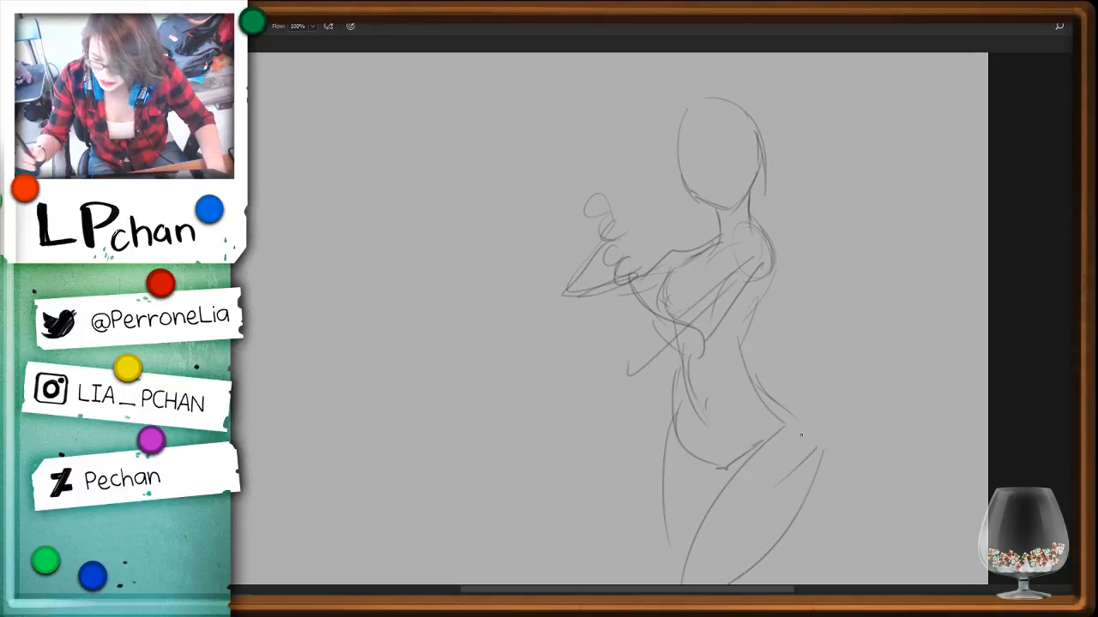
# Mirror the full figure sketch horizontally to check its proportions
pyautogui.hotkey('ctrl', 't')
pyautogui.rightClick(822, 275)
pyautogui.click(859, 447)
pyautogui.press('Return')
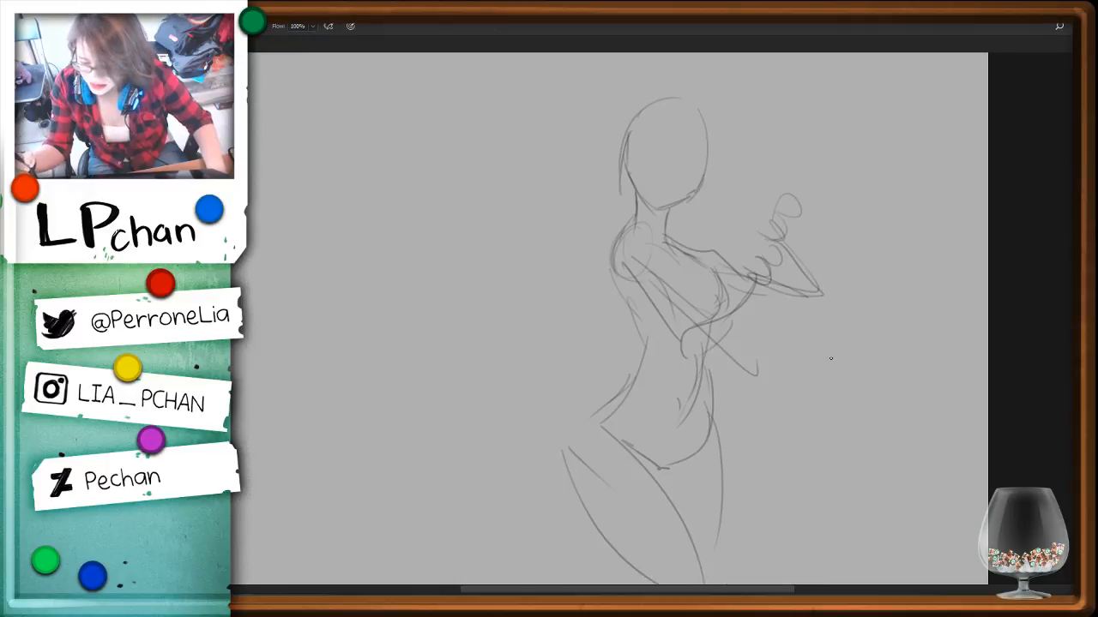
# Redraw the back contour down to the hip and clear the rough belly lines with the Lasso
pyautogui.moveTo(634, 222)
pyautogui.mouseDown()
pyautogui.moveTo(612, 264)
pyautogui.moveTo(641, 323)
pyautogui.moveTo(643, 363)
pyautogui.moveTo(567, 471)
pyautogui.moveTo(588, 504)
pyautogui.mouseUp()
pyautogui.press('l')
pyautogui.moveTo(719, 348)
pyautogui.mouseDown()
pyautogui.moveTo(698, 389)
pyautogui.moveTo(699, 359)
pyautogui.moveTo(700, 383)
pyautogui.moveTo(656, 472)
pyautogui.mouseUp()
pyautogui.press('Delete')
pyautogui.hotkey('ctrl', 'd')
pyautogui.press('b')
# Delete the rough line between the back of the waist and the hip with the Lasso and redraw its curve
pyautogui.press('l')
pyautogui.moveTo(660, 372)
pyautogui.mouseDown()
pyautogui.moveTo(589, 385)
pyautogui.moveTo(641, 361)
pyautogui.moveTo(553, 448)
pyautogui.mouseUp()
pyautogui.press('Delete')
pyautogui.hotkey('ctrl', 'd')
pyautogui.press('b')
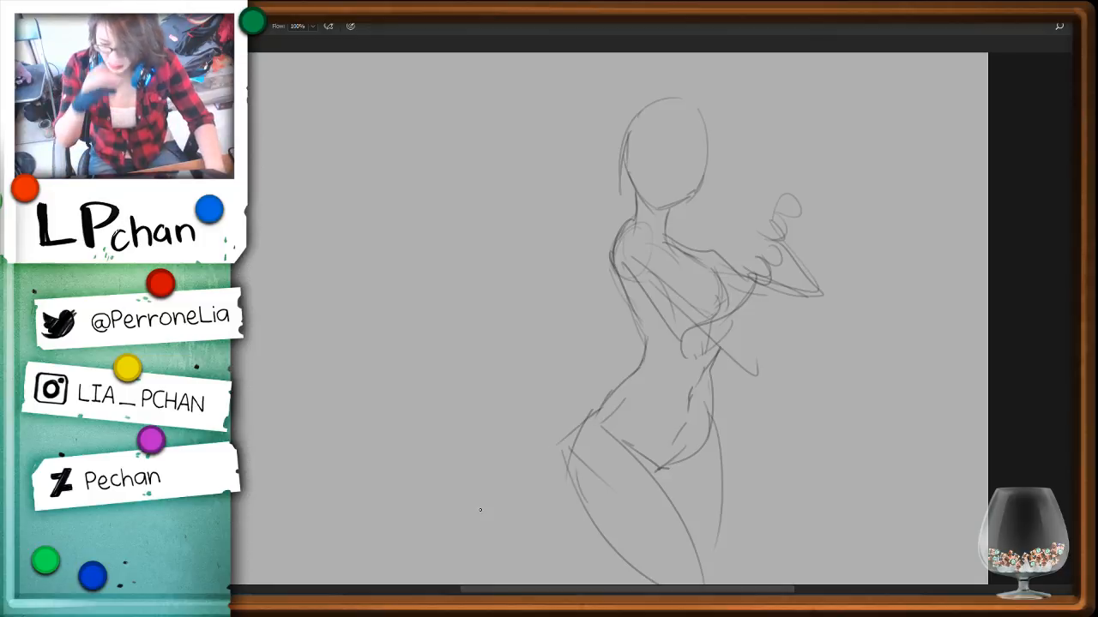
# Sketch an ear on each side of the head and a hair strand along the left side of the face
pyautogui.moveTo(804, 320); pyautogui.dragTo(749, 456)
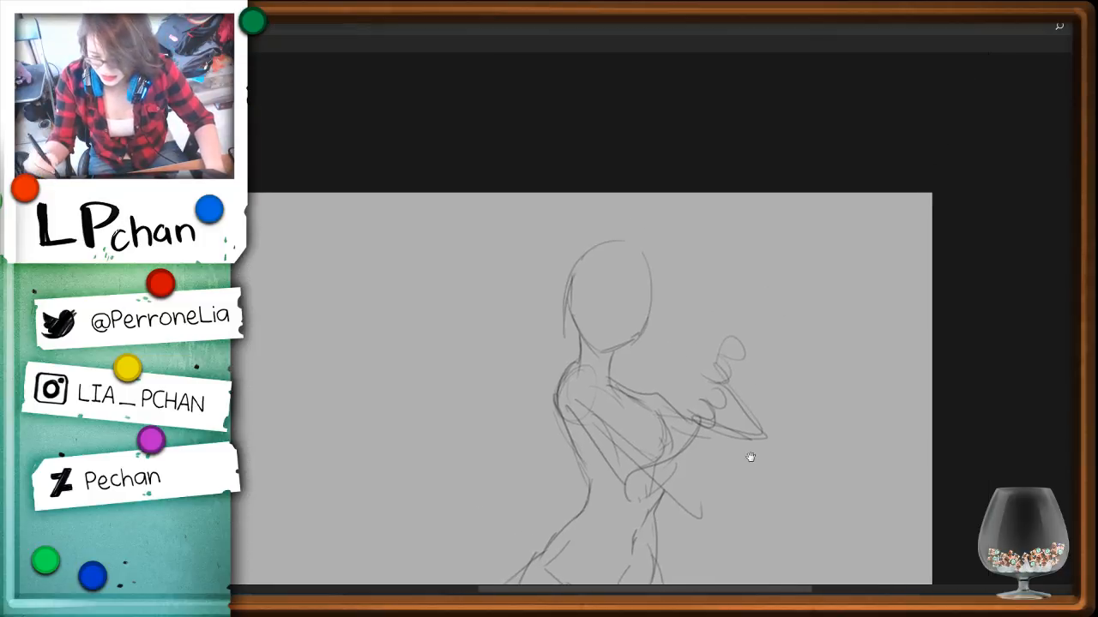
pyautogui.hotkey('ctrl', '+')
pyautogui.moveTo(586, 259); pyautogui.dragTo(574, 303)
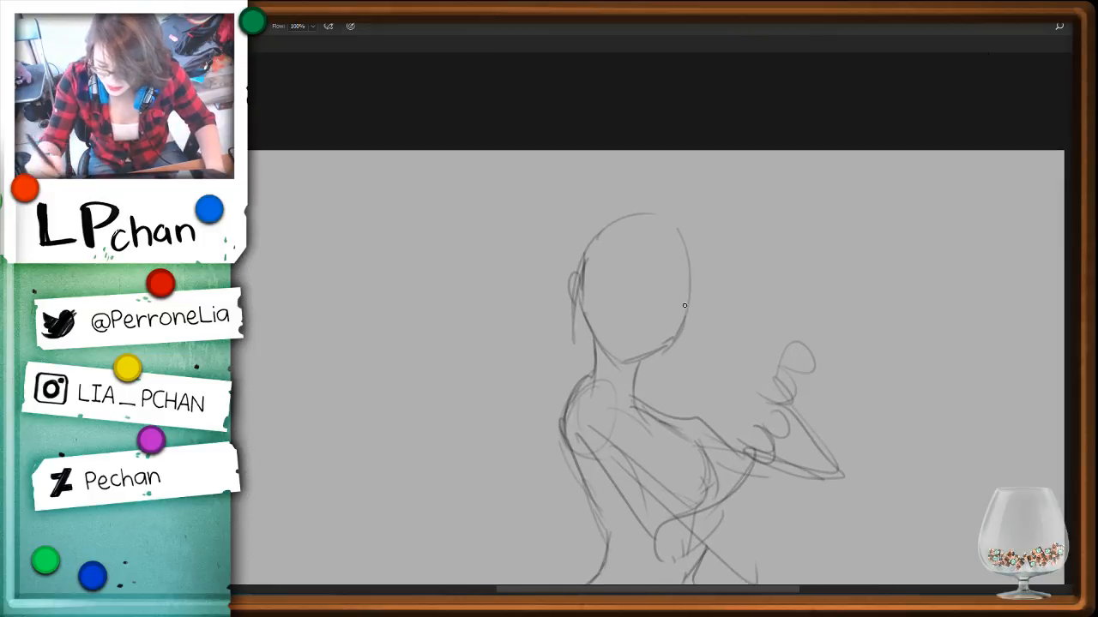
pyautogui.moveTo(687, 312)
pyautogui.mouseDown()
pyautogui.moveTo(706, 304)
pyautogui.moveTo(667, 349)
pyautogui.mouseUp()
pyautogui.moveTo(686, 316); pyautogui.dragTo(660, 345)
pyautogui.moveTo(624, 223)
pyautogui.mouseDown()
pyautogui.moveTo(597, 257)
pyautogui.moveTo(587, 345)
pyautogui.mouseUp()
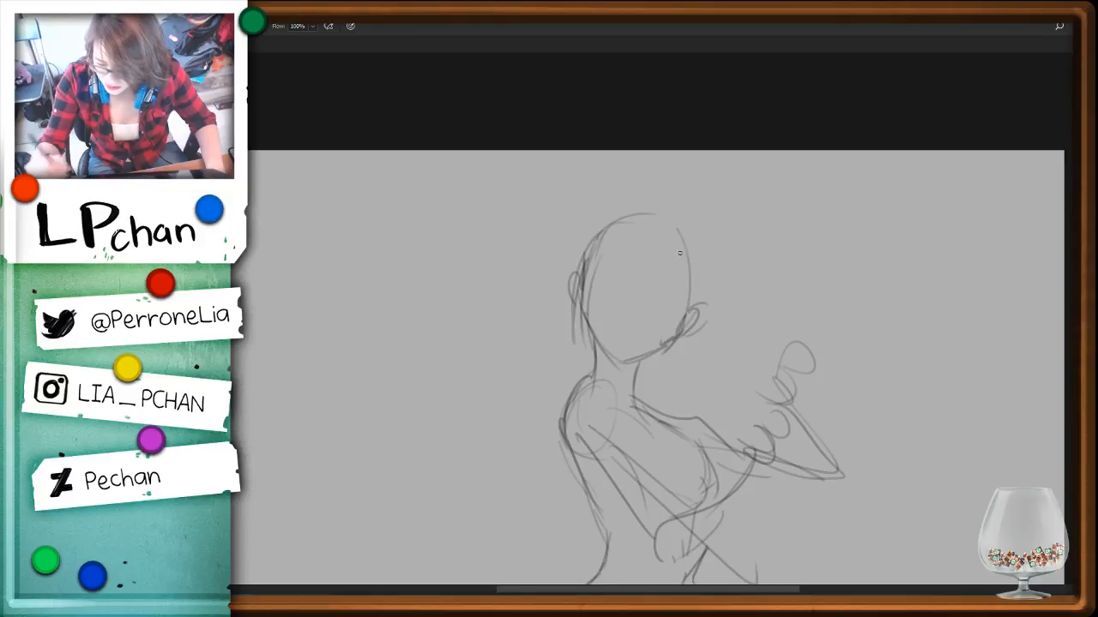
# Sketch a side-swept fringe across the forehead and rough in the facial features
pyautogui.moveTo(696, 251); pyautogui.dragTo(617, 263)
pyautogui.moveTo(695, 280)
pyautogui.mouseDown()
pyautogui.moveTo(661, 360)
pyautogui.moveTo(640, 337)
pyautogui.mouseUp()
pyautogui.moveTo(603, 288)
pyautogui.mouseDown()
pyautogui.moveTo(604, 298)
pyautogui.moveTo(614, 285)
pyautogui.moveTo(675, 302)
pyautogui.mouseUp()
pyautogui.click(663, 318)
pyautogui.moveTo(604, 295)
pyautogui.mouseDown()
pyautogui.moveTo(619, 290)
pyautogui.moveTo(605, 307)
pyautogui.moveTo(620, 277)
pyautogui.mouseUp()
# Cut out misplaced facial strokes with the Lasso, and sketch a small mouth and a hair strand beside the face
pyautogui.press('l')
pyautogui.hotkey('ctrl', 'x')
pyautogui.hotkey('ctrl', 'x')
pyautogui.moveTo(681, 299)
pyautogui.mouseDown()
pyautogui.moveTo(614, 288)
pyautogui.moveTo(657, 310)
pyautogui.moveTo(668, 305)
pyautogui.moveTo(620, 290)
pyautogui.moveTo(619, 273)
pyautogui.moveTo(600, 288)
pyautogui.mouseUp()
pyautogui.press('b')
pyautogui.click(639, 323)
pyautogui.press('l')
pyautogui.hotkey('ctrl', 'x')
pyautogui.press('b')
pyautogui.moveTo(590, 254); pyautogui.dragTo(602, 353)
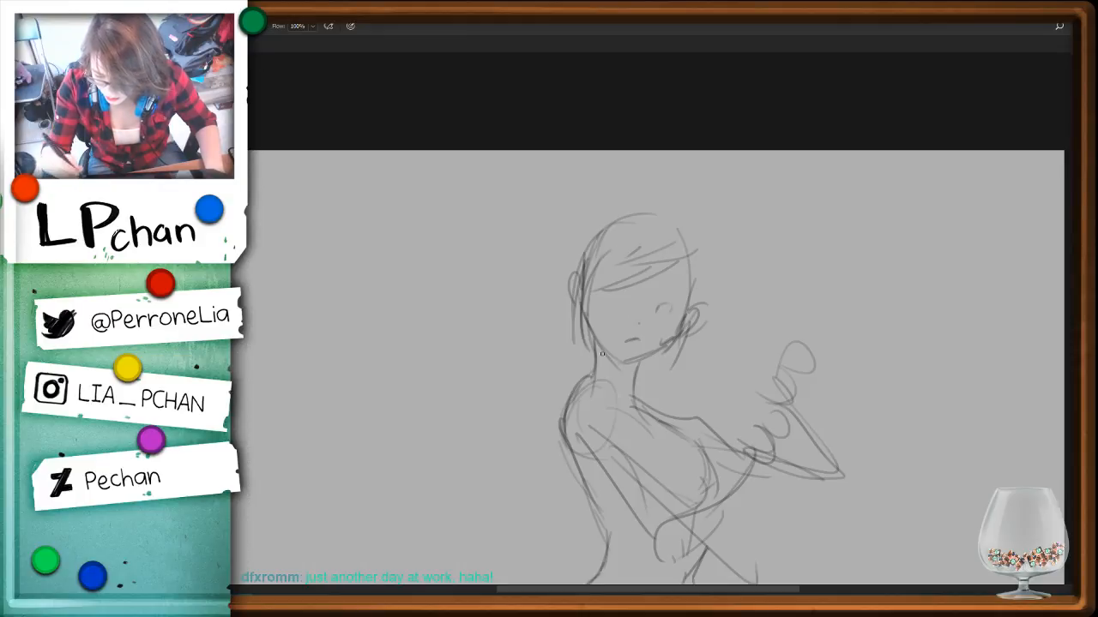
# Draw both eyes with pupils and upper lids, plus an angled eyebrow for a stern look
pyautogui.moveTo(605, 293)
pyautogui.mouseDown()
pyautogui.moveTo(675, 295)
pyautogui.moveTo(607, 296)
pyautogui.mouseUp()
pyautogui.moveTo(663, 291)
pyautogui.mouseDown()
pyautogui.moveTo(625, 308)
pyautogui.moveTo(610, 297)
pyautogui.moveTo(678, 296)
pyautogui.mouseUp()
pyautogui.press('e')
pyautogui.press('b')
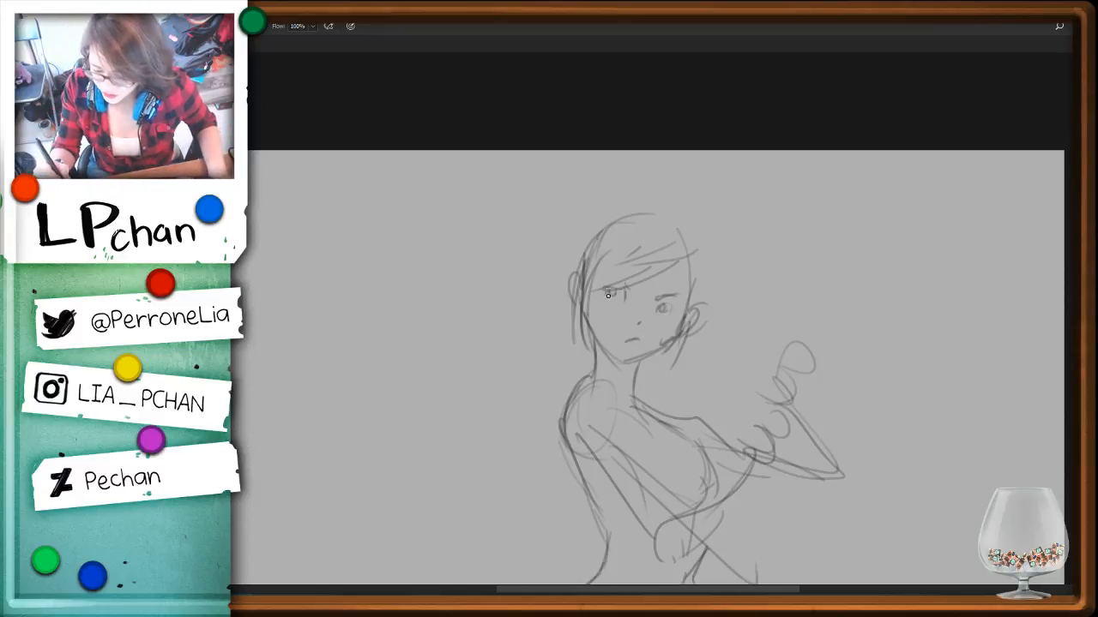
pyautogui.moveTo(604, 291); pyautogui.dragTo(612, 292)
pyautogui.moveTo(674, 306); pyautogui.dragTo(656, 300)
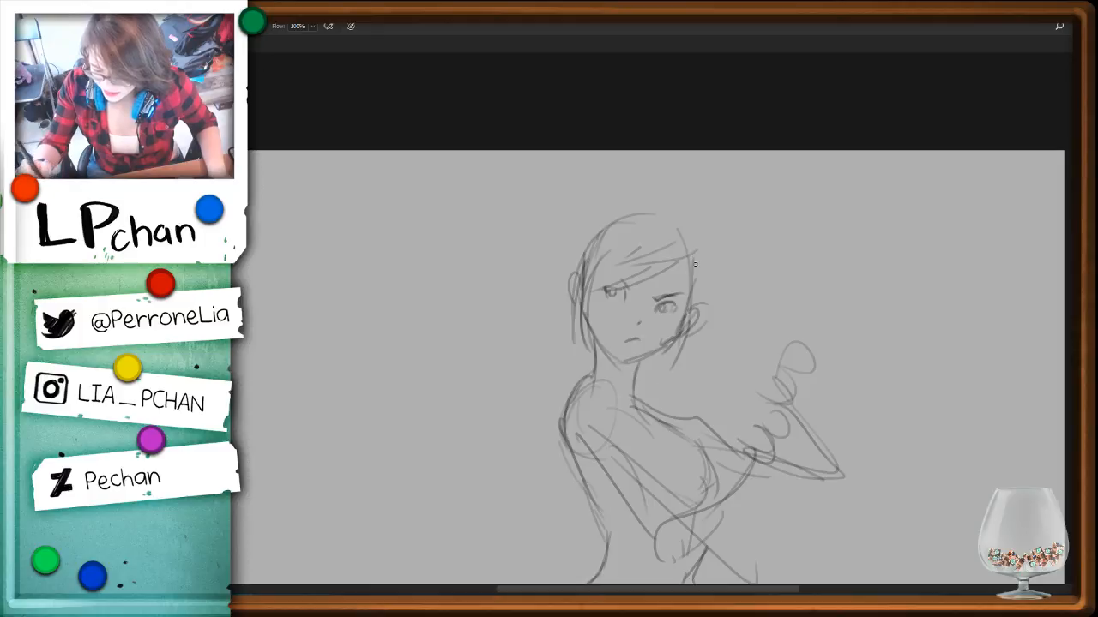
# Darken the chin-length hair locks on both sides of the face
pyautogui.moveTo(695, 264); pyautogui.dragTo(685, 352)
pyautogui.moveTo(589, 276); pyautogui.dragTo(578, 343)
pyautogui.moveTo(592, 295); pyautogui.dragTo(590, 335)
pyautogui.moveTo(693, 309); pyautogui.dragTo(682, 335)
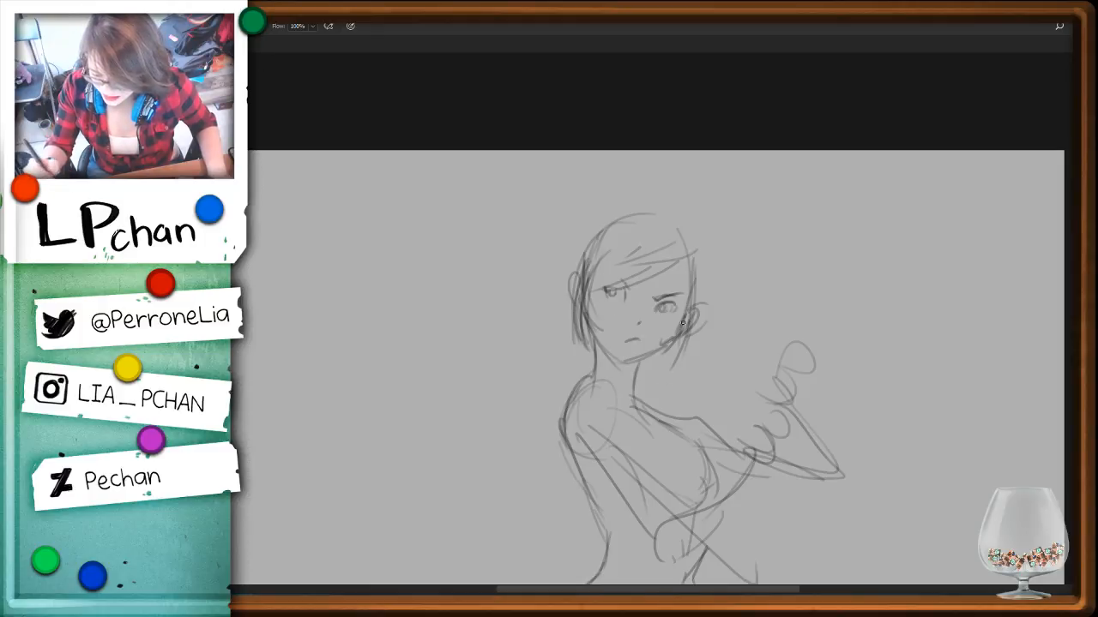
# Erase the overlapping ear and hair lines right of the face and redraw that hair lock
pyautogui.press('e')
pyautogui.moveTo(696, 291)
pyautogui.mouseDown()
pyautogui.moveTo(669, 343)
pyautogui.moveTo(676, 331)
pyautogui.moveTo(684, 358)
pyautogui.mouseUp()
pyautogui.press('b')
pyautogui.moveTo(694, 313); pyautogui.dragTo(677, 350)
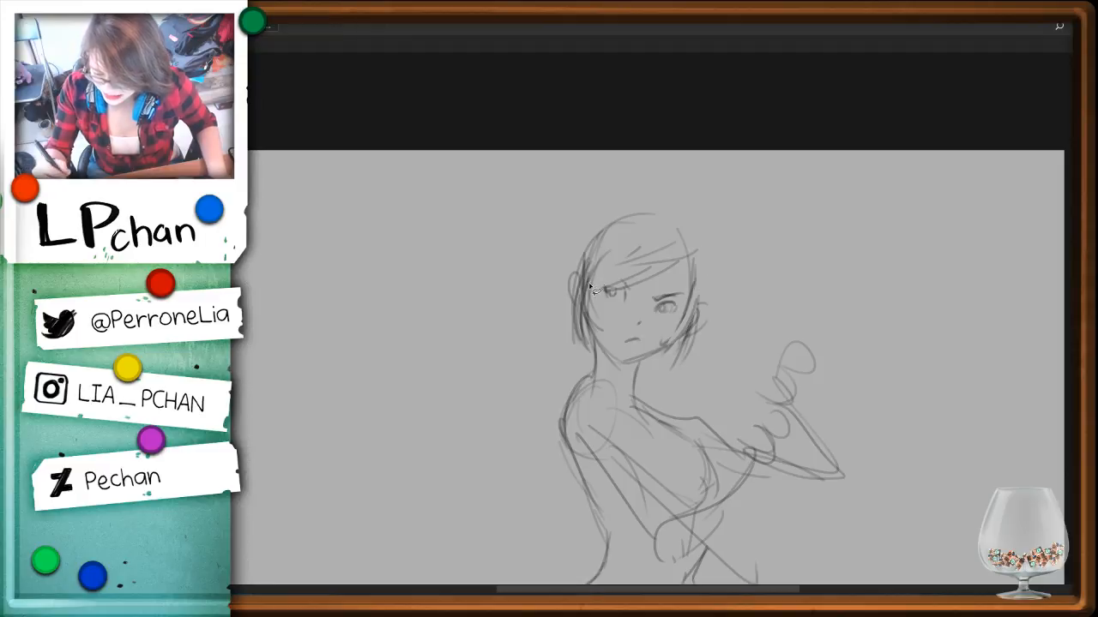
# Delete the heavy lines left of the face with the Lasso and redraw the framing hair strands
pyautogui.moveTo(597, 264); pyautogui.dragTo(584, 346)
pyautogui.press('Delete')
pyautogui.hotkey('ctrl', 'd')
pyautogui.press('b')
pyautogui.moveTo(585, 276)
pyautogui.mouseDown()
pyautogui.moveTo(578, 314)
pyautogui.moveTo(592, 334)
pyautogui.mouseUp()
pyautogui.moveTo(600, 263); pyautogui.dragTo(578, 319)
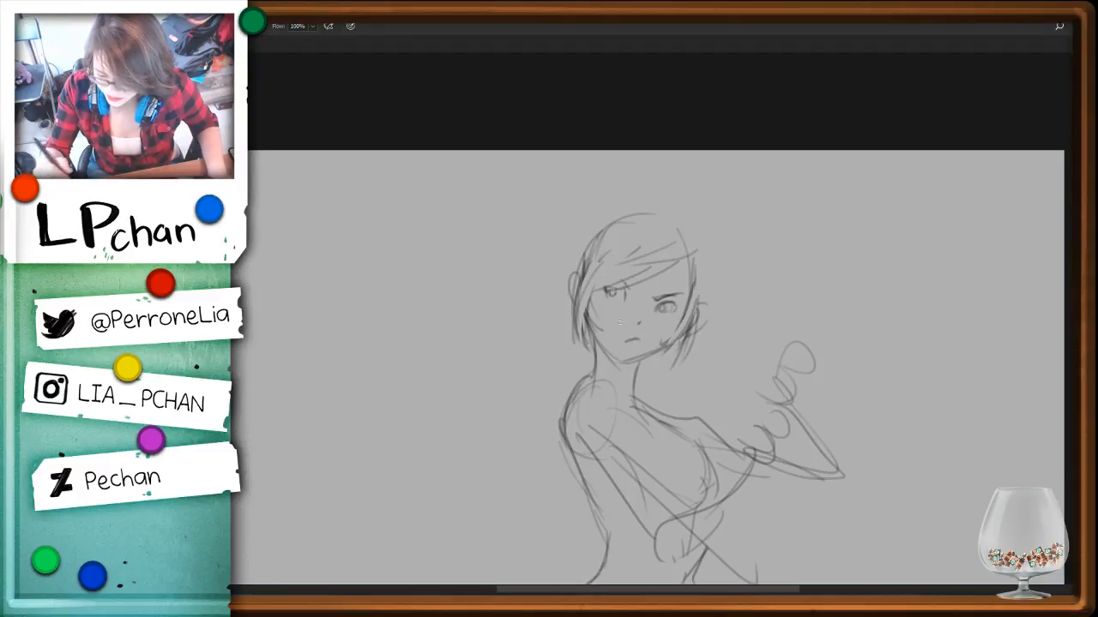
# Sketch a rounded cap shape over the top of the head
pyautogui.moveTo(630, 247); pyautogui.dragTo(588, 271)
pyautogui.moveTo(674, 215)
pyautogui.mouseDown()
pyautogui.moveTo(599, 260)
pyautogui.moveTo(636, 237)
pyautogui.mouseUp()
pyautogui.moveTo(559, 254)
pyautogui.mouseDown()
pyautogui.moveTo(671, 214)
pyautogui.moveTo(696, 248)
pyautogui.mouseUp()
# Delete the existing mouth with the Lasso and draw a new frowning mouth below the nose
pyautogui.press('l')
pyautogui.press('Delete')
pyautogui.moveTo(645, 336)
pyautogui.mouseDown()
pyautogui.moveTo(635, 326)
pyautogui.moveTo(627, 342)
pyautogui.mouseUp()
pyautogui.hotkey('ctrl', 'd')
pyautogui.press('b')
pyautogui.hotkey('ctrl', 'z')
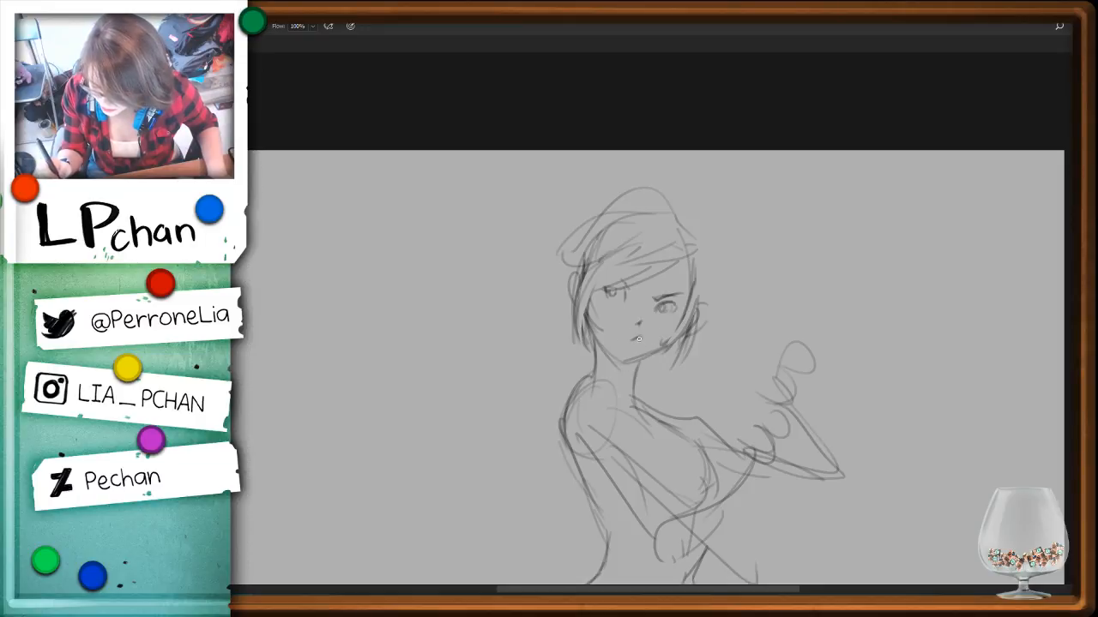
pyautogui.hotkey('ctrl', 'z')
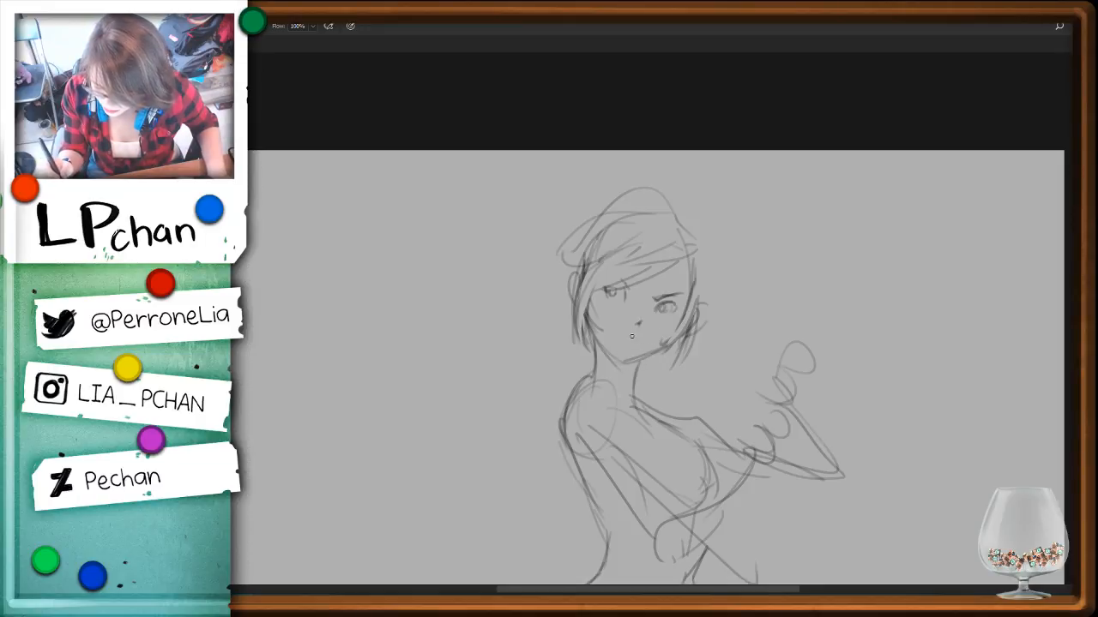
pyautogui.moveTo(619, 334)
pyautogui.mouseDown()
pyautogui.moveTo(641, 339)
pyautogui.moveTo(630, 342)
pyautogui.mouseUp()
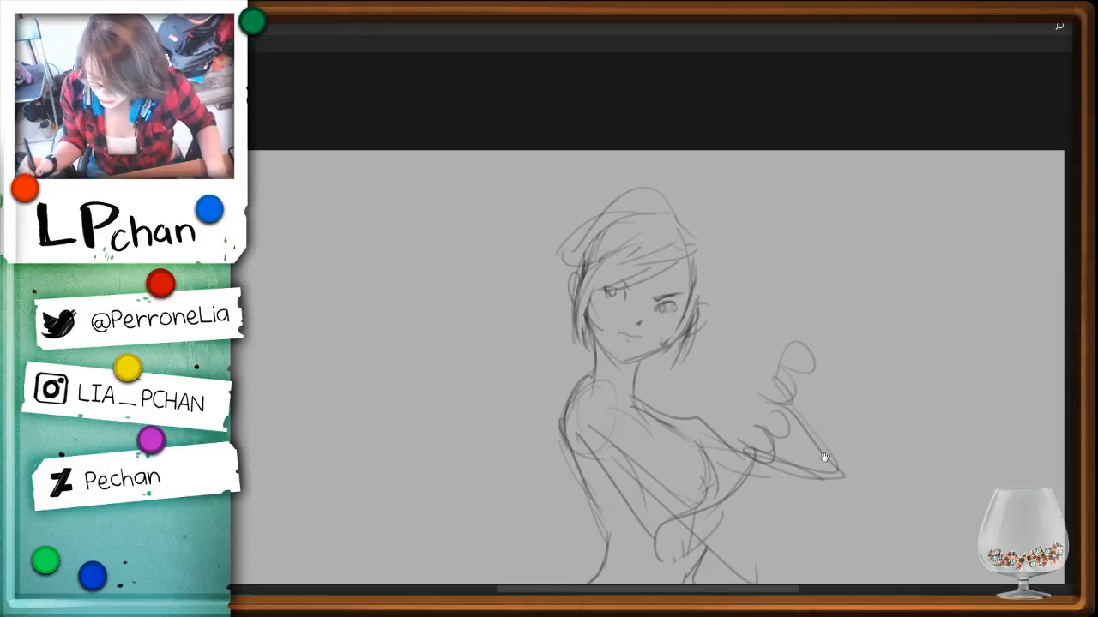
# Undo the last mouth strokes, and sketch a collar and puffed shapes around the neck and shoulders
pyautogui.moveTo(824, 458); pyautogui.dragTo(755, 391)
pyautogui.hotkey('ctrl', 'z')
pyautogui.hotkey('ctrl', 'z')
pyautogui.moveTo(569, 270)
pyautogui.mouseDown()
pyautogui.moveTo(527, 303)
pyautogui.moveTo(570, 334)
pyautogui.mouseUp()
pyautogui.moveTo(486, 306)
pyautogui.mouseDown()
pyautogui.moveTo(525, 292)
pyautogui.moveTo(515, 301)
pyautogui.mouseUp()
pyautogui.moveTo(512, 302); pyautogui.dragTo(497, 326)
pyautogui.moveTo(590, 307); pyautogui.dragTo(603, 336)
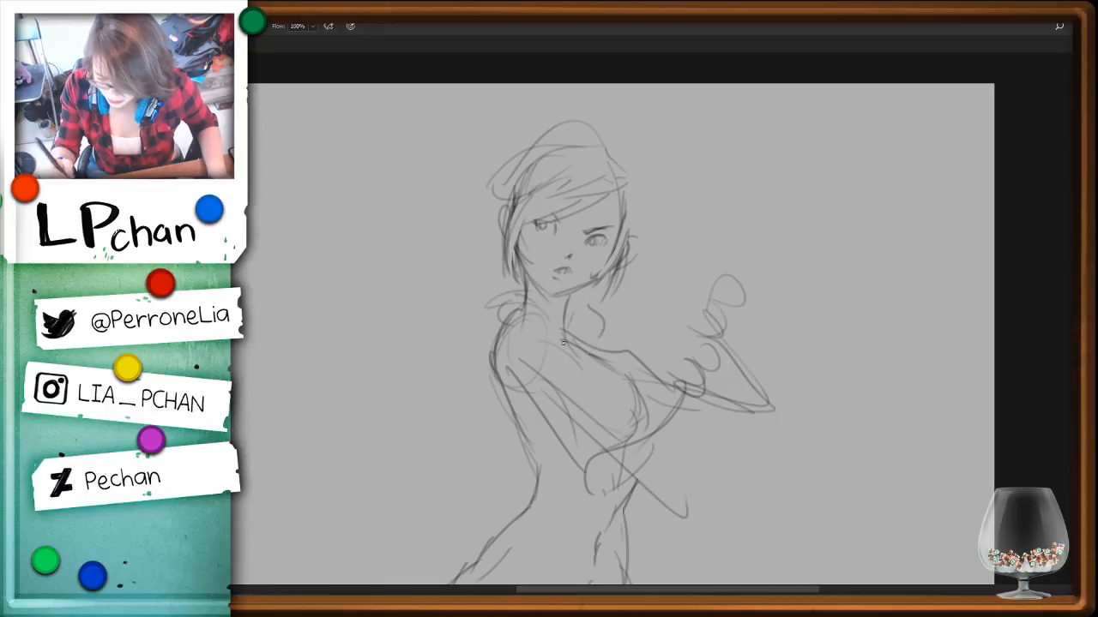
pyautogui.moveTo(523, 307)
pyautogui.mouseDown()
pyautogui.moveTo(428, 370)
pyautogui.moveTo(580, 357)
pyautogui.mouseUp()
pyautogui.moveTo(617, 318); pyautogui.dragTo(672, 328)
# Add more hair strands along the left side of the face and below the cap
pyautogui.hotkey('ctrl', '-')
pyautogui.press('space')
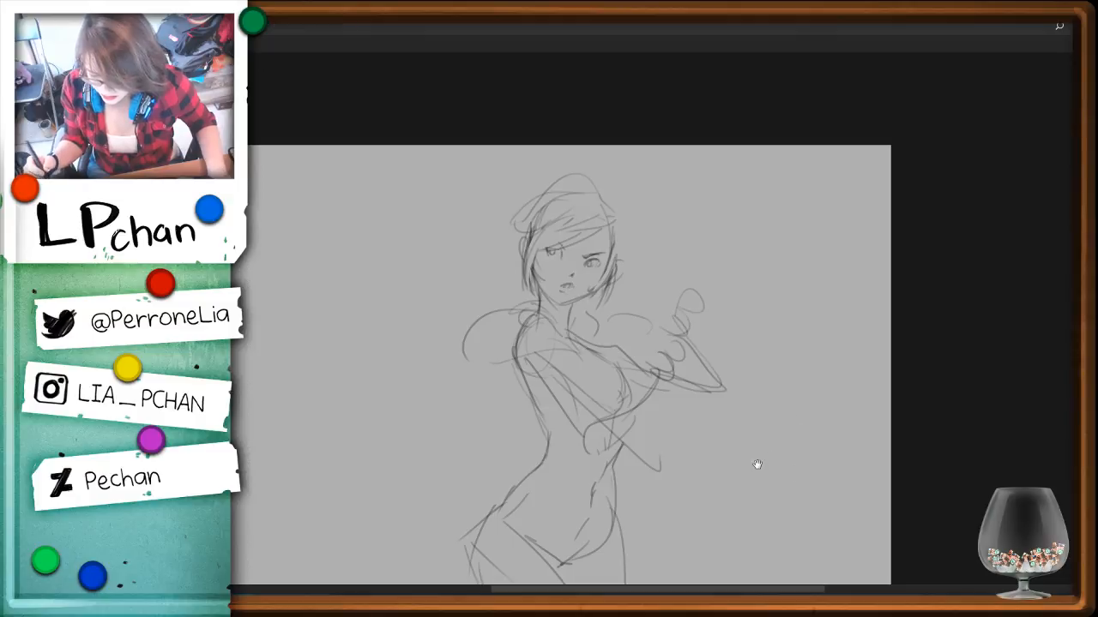
pyautogui.moveTo(756, 464); pyautogui.dragTo(692, 343)
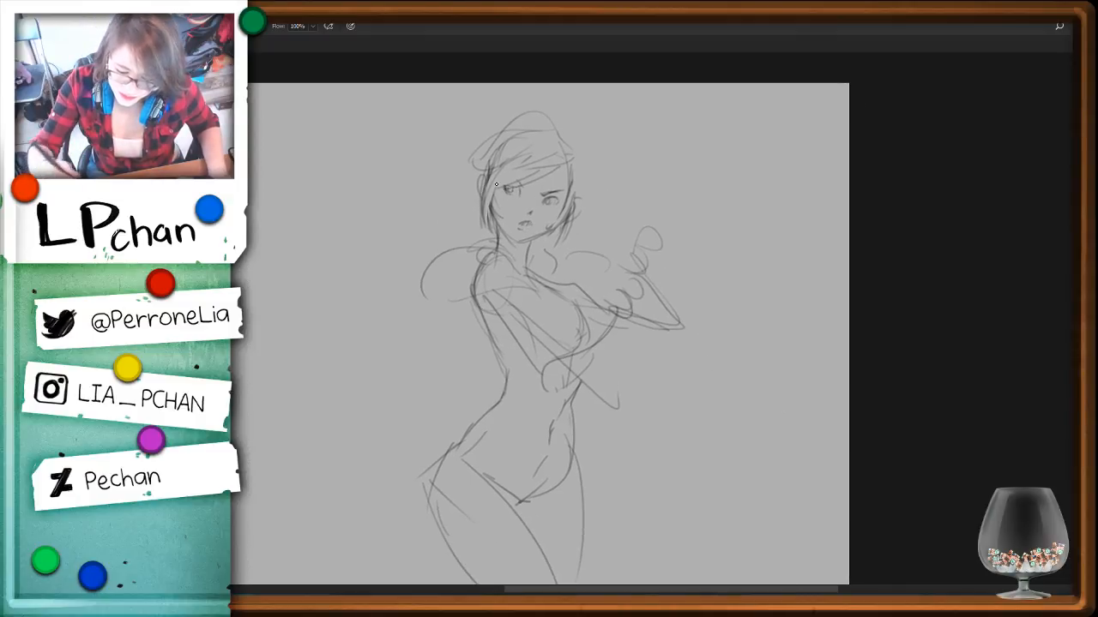
pyautogui.moveTo(496, 168); pyautogui.dragTo(489, 225)
pyautogui.moveTo(485, 169); pyautogui.dragTo(473, 190)
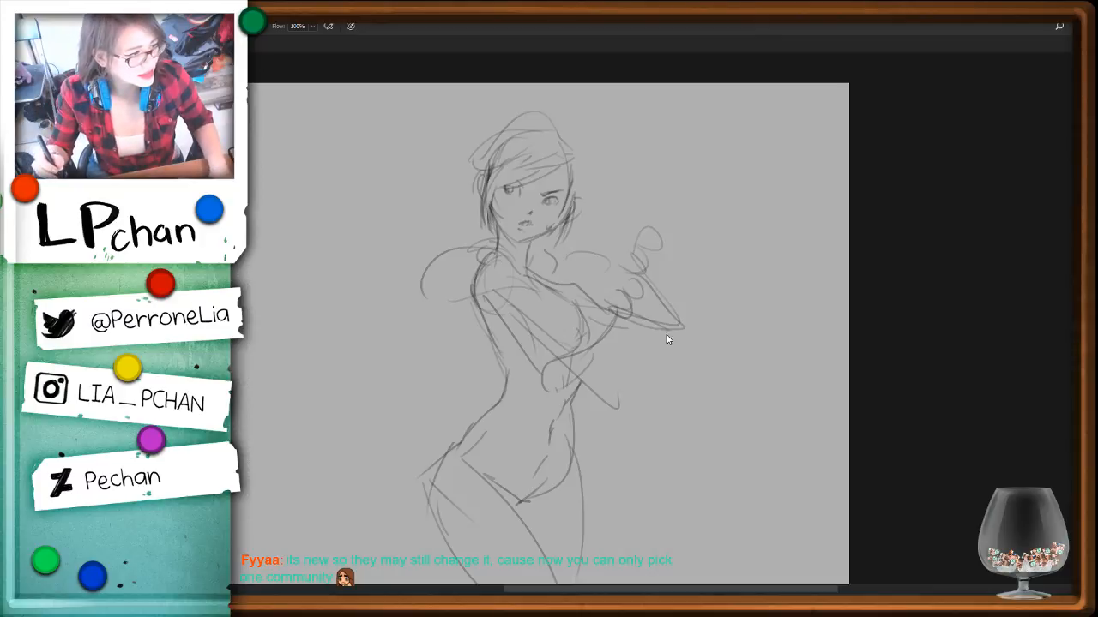
# Add curved puff strokes to the left shoulder and delete the overlapping lines inside it with the Lasso
pyautogui.rightClick(580, 329)
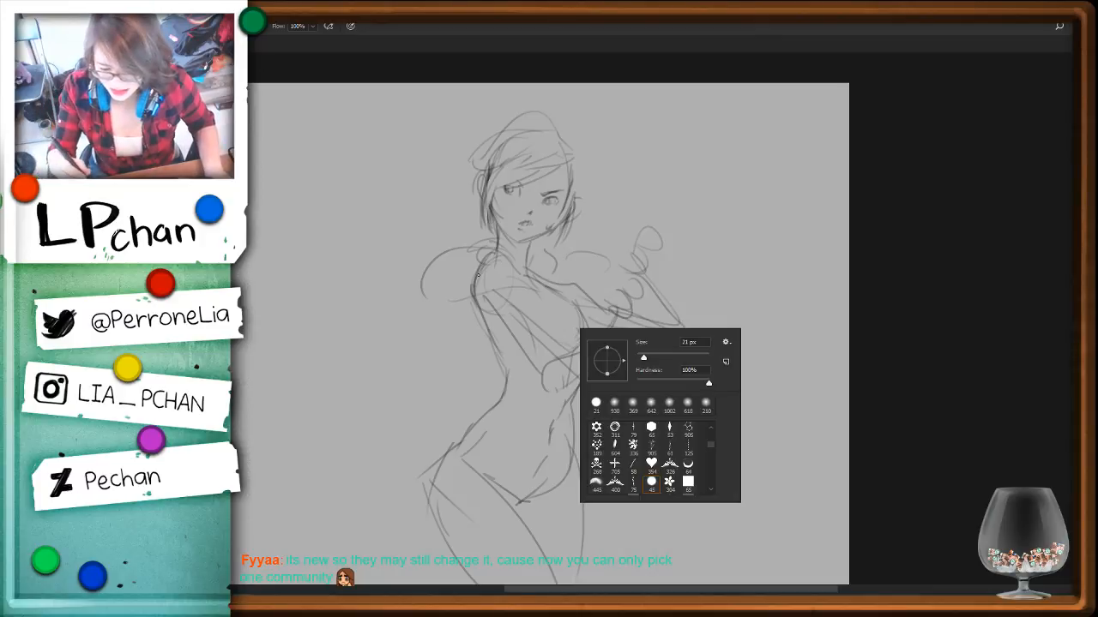
pyautogui.moveTo(492, 278); pyautogui.dragTo(452, 305)
pyautogui.moveTo(488, 245); pyautogui.dragTo(435, 302)
pyautogui.moveTo(488, 270)
pyautogui.mouseDown()
pyautogui.moveTo(448, 312)
pyautogui.moveTo(518, 297)
pyautogui.mouseUp()
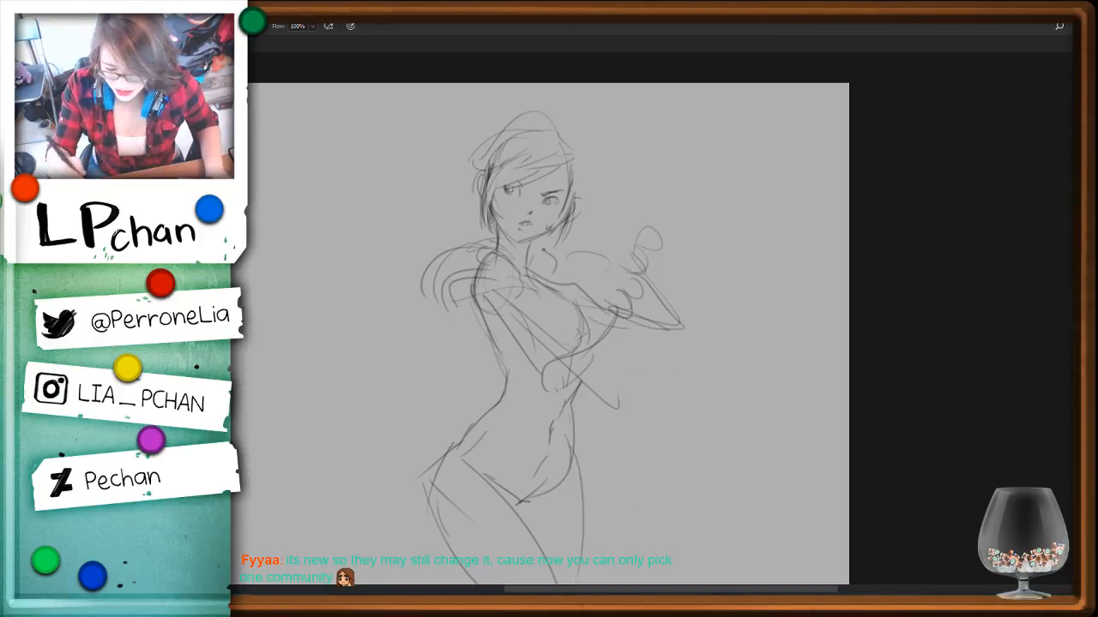
pyautogui.moveTo(475, 245)
pyautogui.mouseDown()
pyautogui.moveTo(499, 231)
pyautogui.moveTo(513, 286)
pyautogui.mouseUp()
pyautogui.press('l')
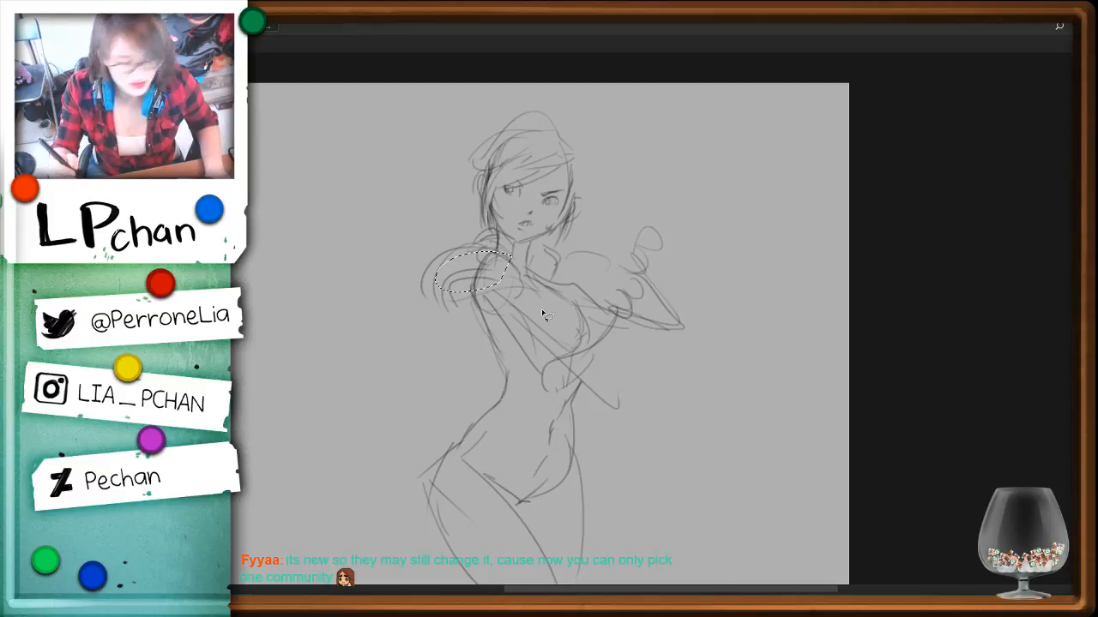
pyautogui.press('Delete')
pyautogui.hotkey('ctrl', 'd')
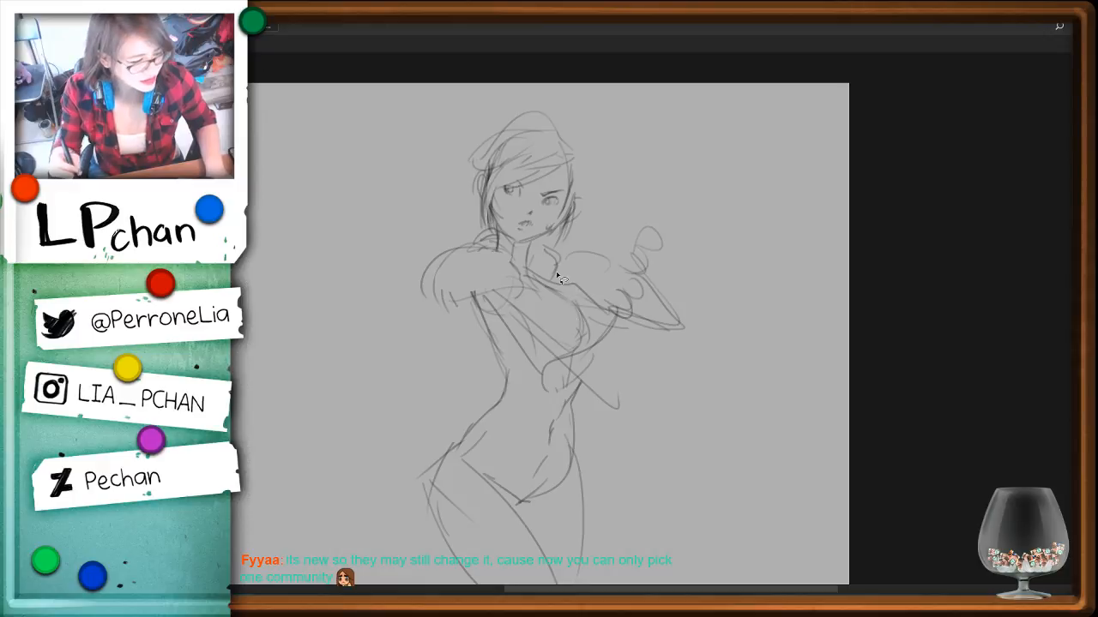
# Reinforce the torso side, waist, belly and pelvis lines with the brush
pyautogui.press('b')
pyautogui.moveTo(481, 317); pyautogui.dragTo(512, 379)
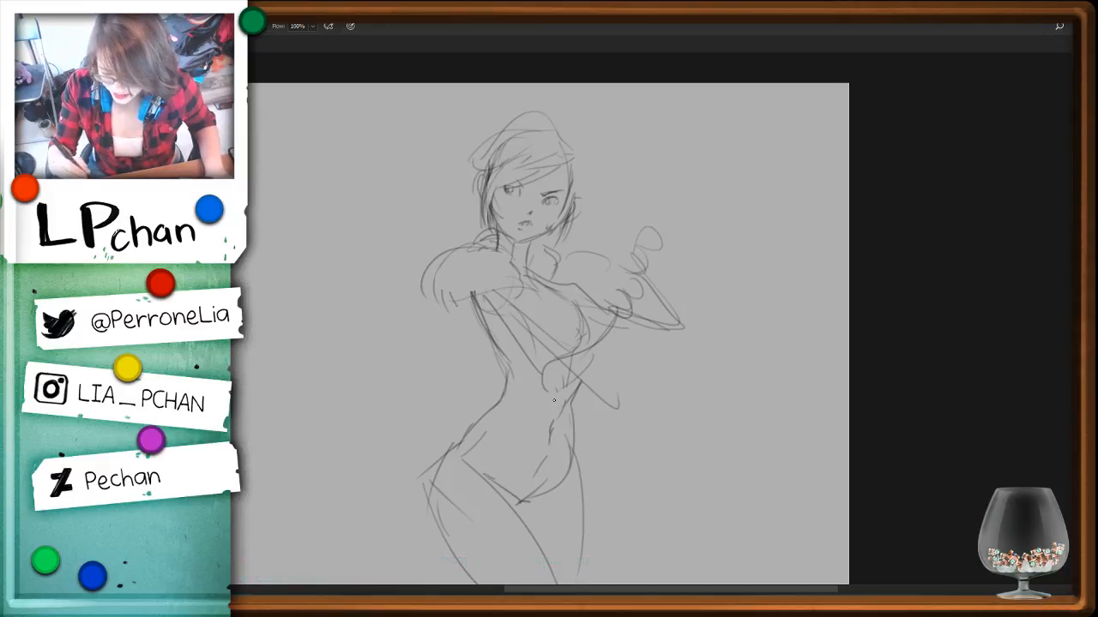
pyautogui.moveTo(580, 408); pyautogui.dragTo(573, 419)
pyautogui.moveTo(551, 442); pyautogui.dragTo(538, 459)
pyautogui.moveTo(513, 392); pyautogui.dragTo(463, 442)
pyautogui.moveTo(463, 446); pyautogui.dragTo(522, 505)
pyautogui.moveTo(577, 409); pyautogui.dragTo(575, 445)
pyautogui.moveTo(574, 463); pyautogui.dragTo(520, 505)
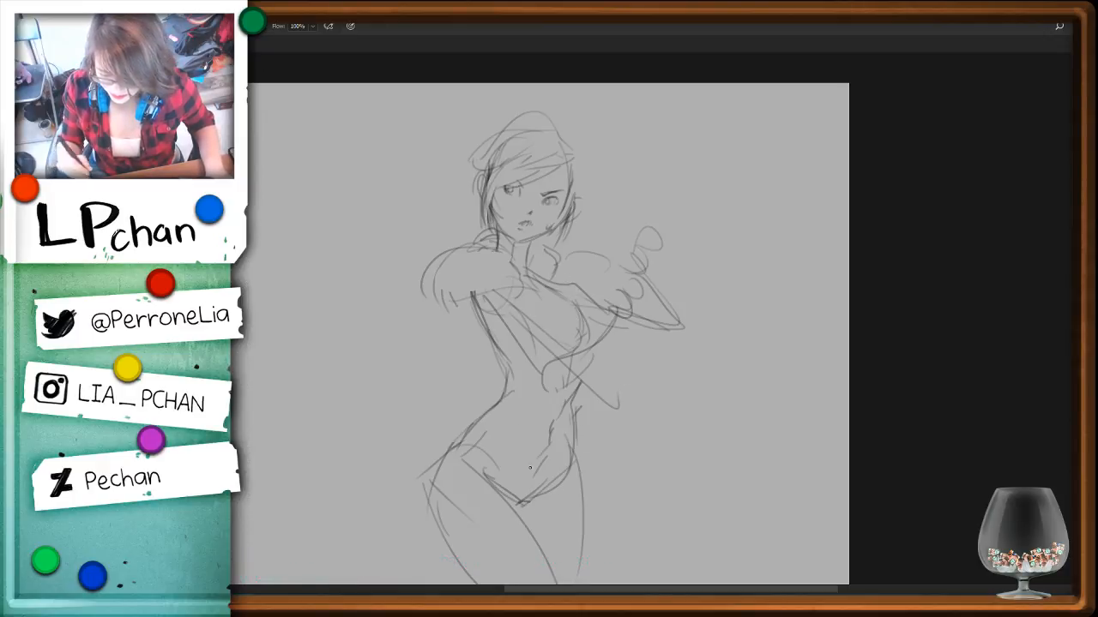
# Sketch puffed, rounded shapes around both hips
pyautogui.moveTo(472, 432); pyautogui.dragTo(427, 459)
pyautogui.moveTo(465, 423)
pyautogui.mouseDown()
pyautogui.moveTo(428, 431)
pyautogui.moveTo(485, 435)
pyautogui.moveTo(422, 474)
pyautogui.mouseUp()
pyautogui.moveTo(477, 435)
pyautogui.mouseDown()
pyautogui.moveTo(490, 485)
pyautogui.moveTo(439, 499)
pyautogui.mouseUp()
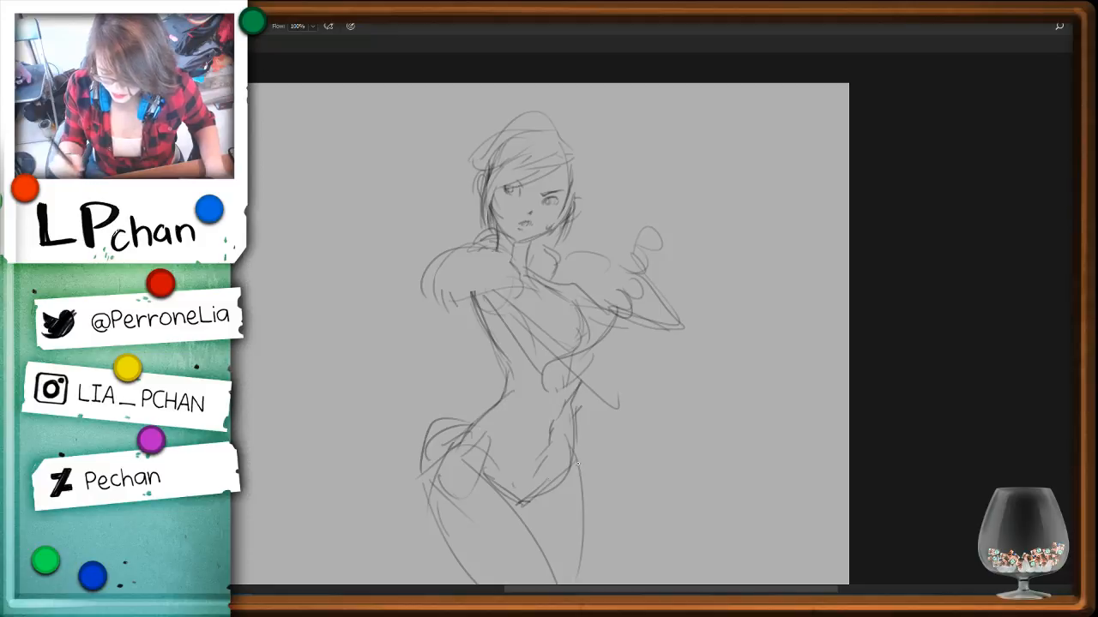
pyautogui.moveTo(580, 453)
pyautogui.mouseDown()
pyautogui.moveTo(574, 490)
pyautogui.moveTo(592, 502)
pyautogui.mouseUp()
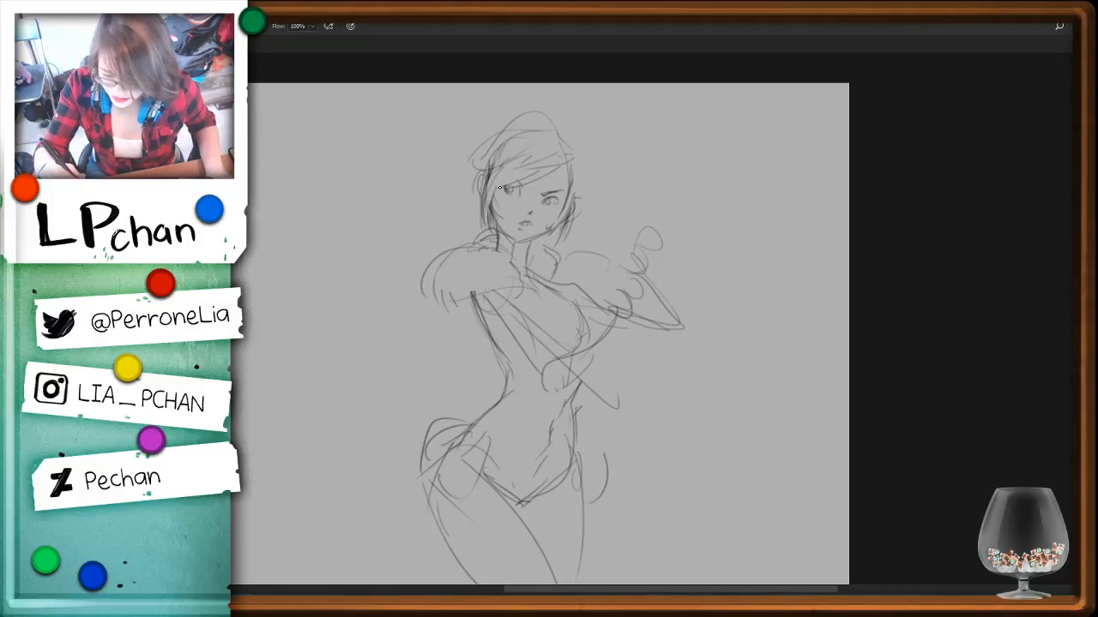
# Clean up the mouth with the Lasso and redraw it as fuller, slightly open lips
pyautogui.moveTo(499, 188); pyautogui.dragTo(499, 227)
pyautogui.hotkey('ctrl', '+')
pyautogui.press('space')
pyautogui.moveTo(609, 203); pyautogui.dragTo(601, 335)
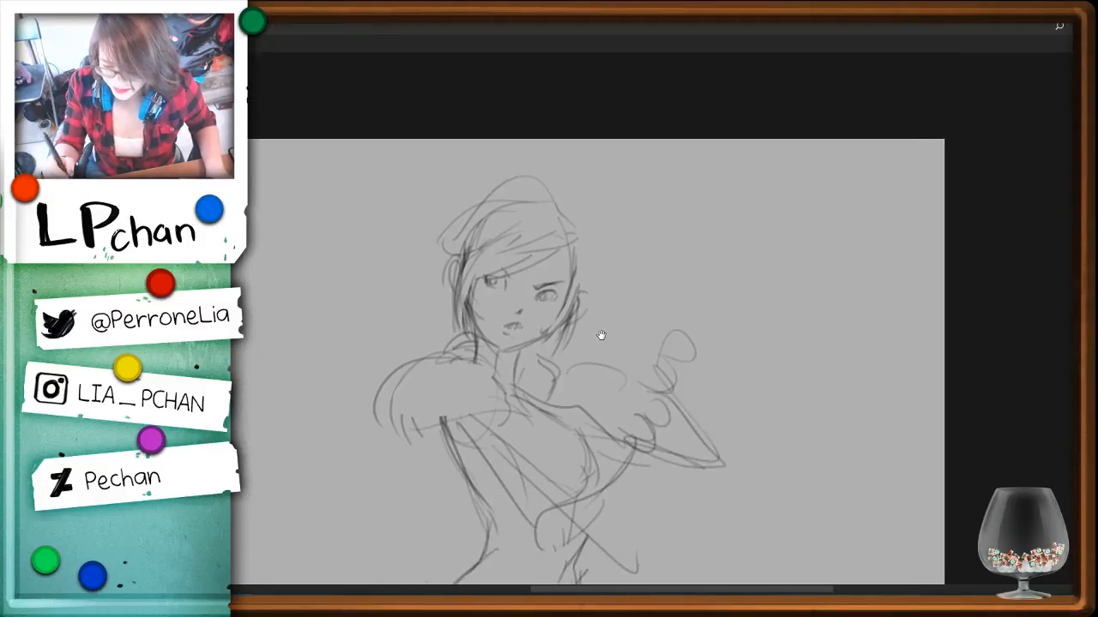
pyautogui.hotkey('ctrl', '+')
pyautogui.press('l')
pyautogui.moveTo(481, 360)
pyautogui.mouseDown()
pyautogui.moveTo(502, 350)
pyautogui.moveTo(501, 360)
pyautogui.moveTo(460, 341)
pyautogui.moveTo(494, 340)
pyautogui.mouseUp()
pyautogui.press('Delete')
pyautogui.hotkey('ctrl', 'd')
pyautogui.press('b')
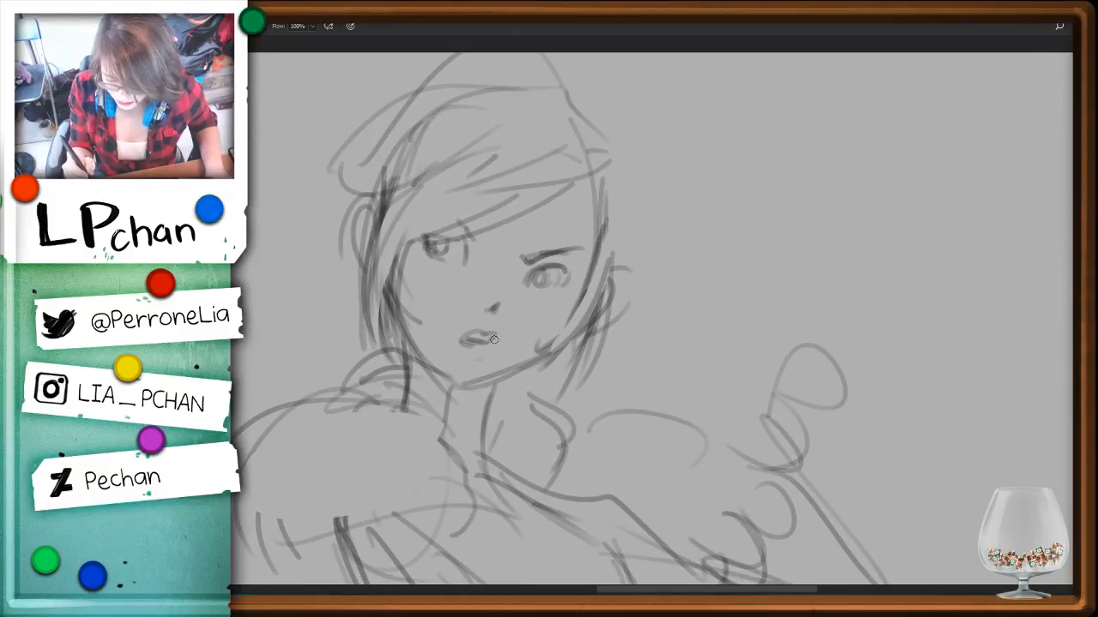
pyautogui.moveTo(569, 299); pyautogui.dragTo(546, 279)
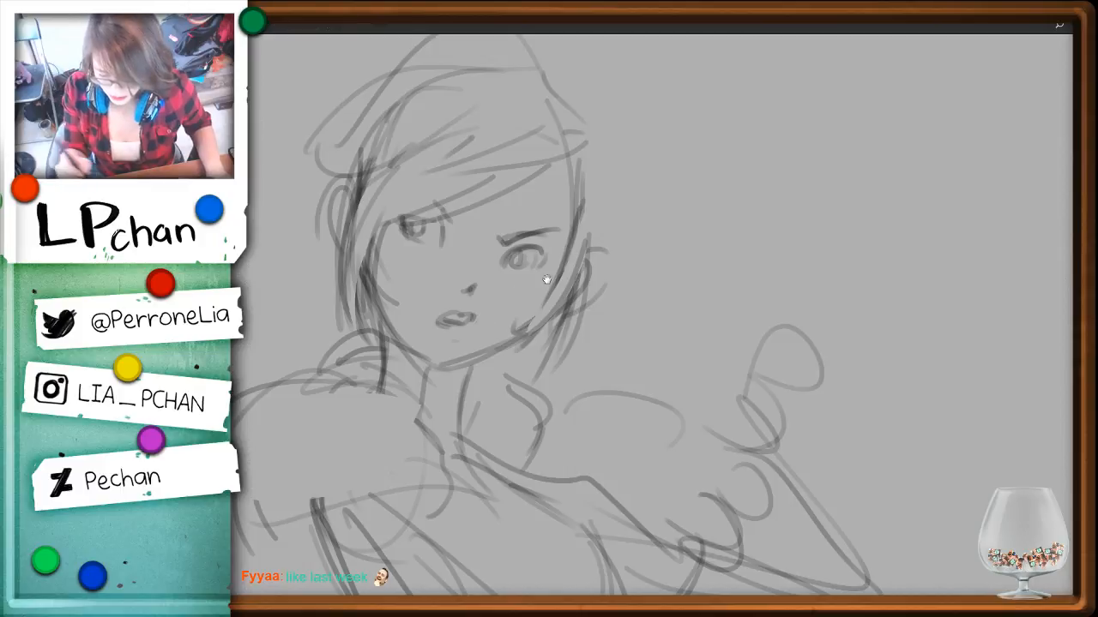
pyautogui.moveTo(691, 421); pyautogui.dragTo(889, 387)
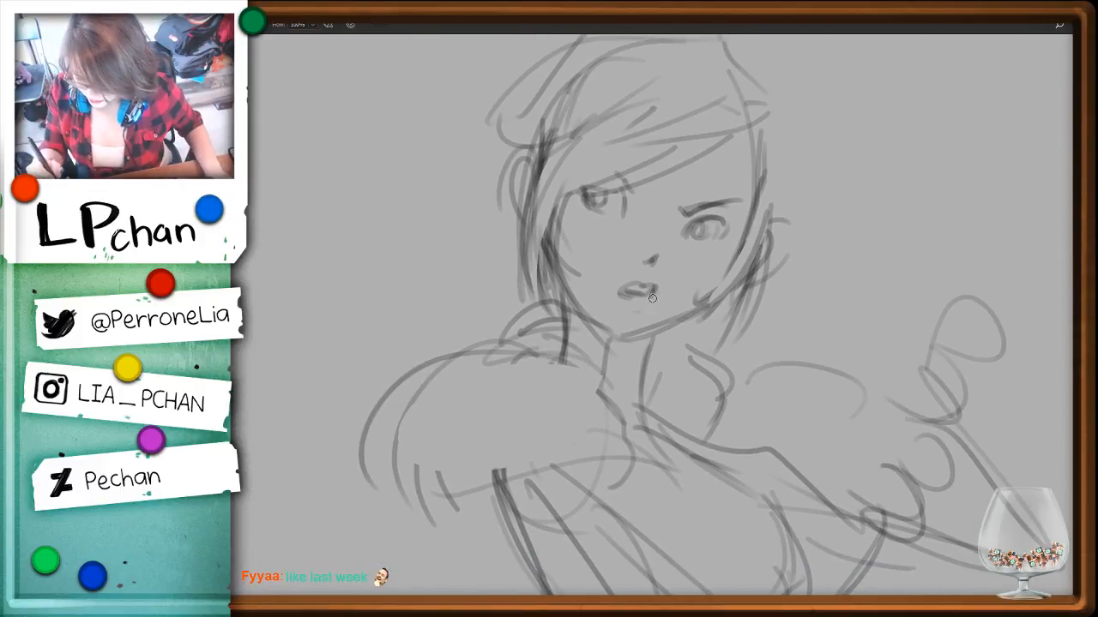
pyautogui.moveTo(629, 311)
pyautogui.mouseDown()
pyautogui.moveTo(678, 294)
pyautogui.moveTo(632, 299)
pyautogui.moveTo(659, 285)
pyautogui.moveTo(649, 278)
pyautogui.moveTo(626, 291)
pyautogui.moveTo(671, 283)
pyautogui.moveTo(614, 290)
pyautogui.mouseUp()
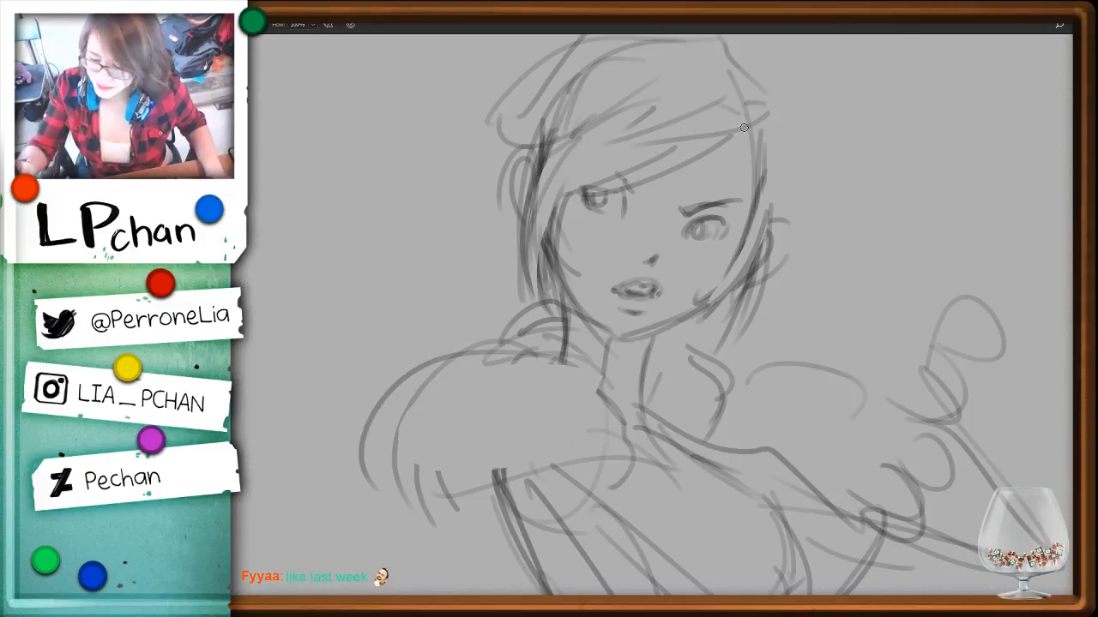
# Reshape the cap with a wider rounded crown, a bulge on its right side and a band across the forehead
pyautogui.moveTo(791, 158); pyautogui.dragTo(759, 294)
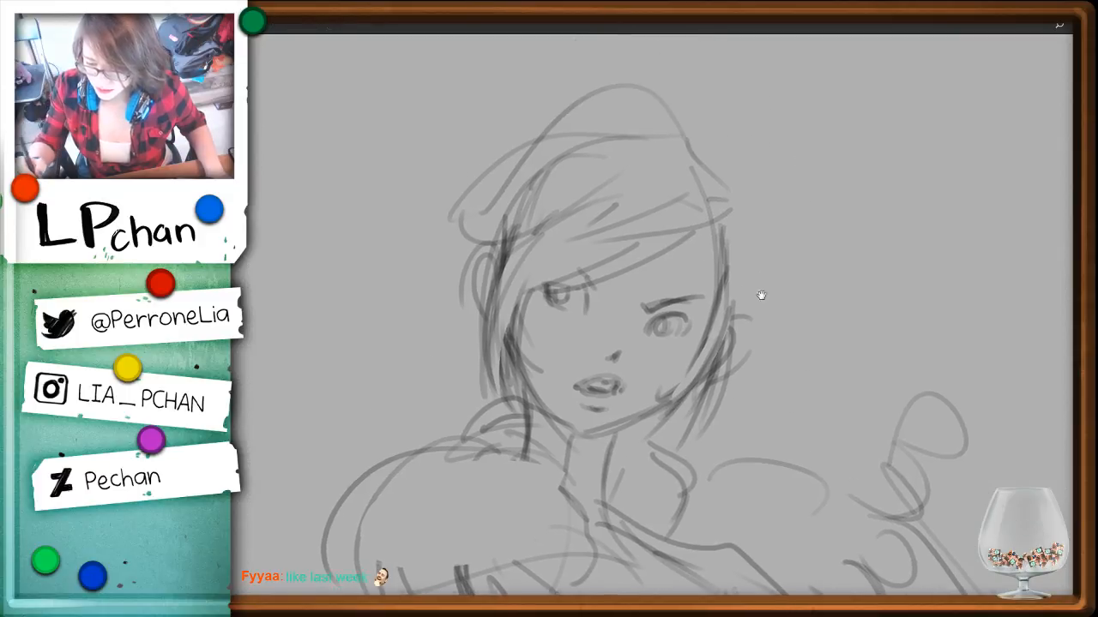
pyautogui.moveTo(516, 257)
pyautogui.mouseDown()
pyautogui.moveTo(588, 238)
pyautogui.moveTo(713, 168)
pyautogui.mouseUp()
pyautogui.moveTo(691, 132)
pyautogui.mouseDown()
pyautogui.moveTo(740, 206)
pyautogui.moveTo(714, 226)
pyautogui.mouseUp()
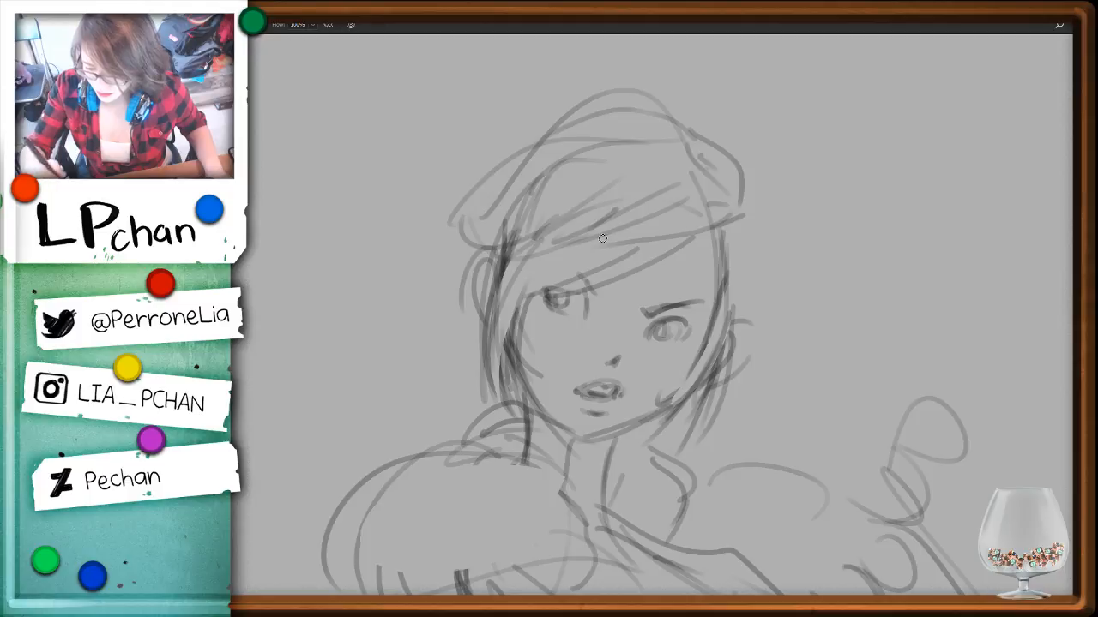
pyautogui.moveTo(603, 238); pyautogui.dragTo(705, 257)
pyautogui.moveTo(744, 214); pyautogui.dragTo(733, 254)
pyautogui.moveTo(742, 172); pyautogui.dragTo(738, 250)
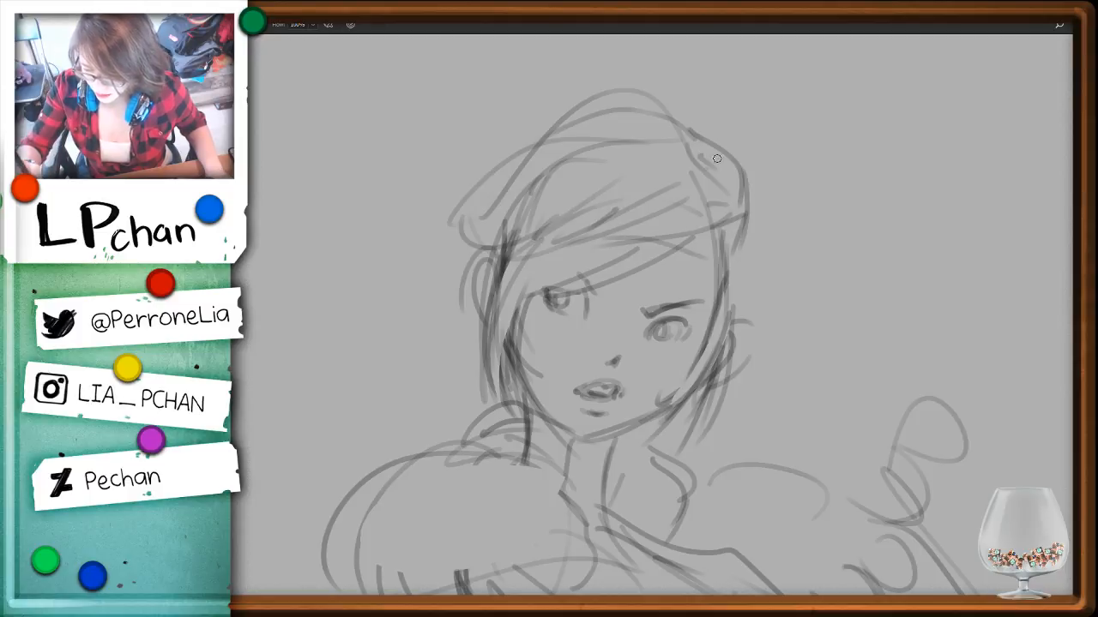
pyautogui.moveTo(696, 135)
pyautogui.mouseDown()
pyautogui.moveTo(725, 365)
pyautogui.moveTo(766, 295)
pyautogui.mouseUp()
# Reinforce the left thigh's contours and sketch the other leg extending outward from the right hip
pyautogui.press('space')
pyautogui.moveTo(606, 300)
pyautogui.mouseDown()
pyautogui.moveTo(614, 306)
pyautogui.moveTo(607, 283)
pyautogui.mouseUp()
pyautogui.hotkey('ctrl', '-')
pyautogui.hotkey('ctrl', '-')
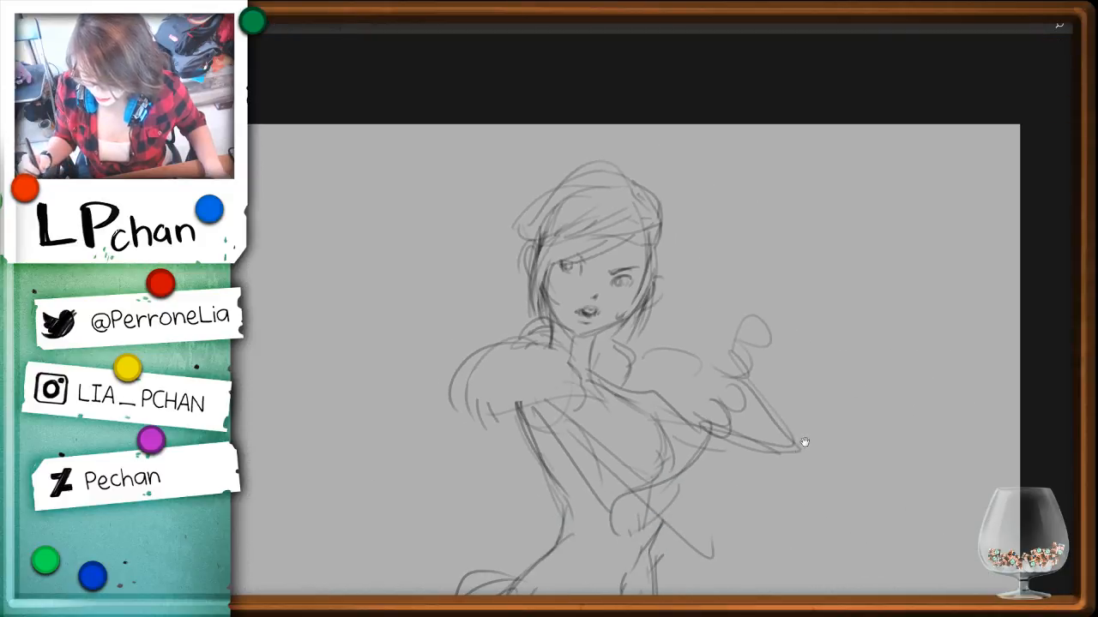
pyautogui.moveTo(785, 446); pyautogui.dragTo(791, 389)
pyautogui.hotkey('ctrl', '+')
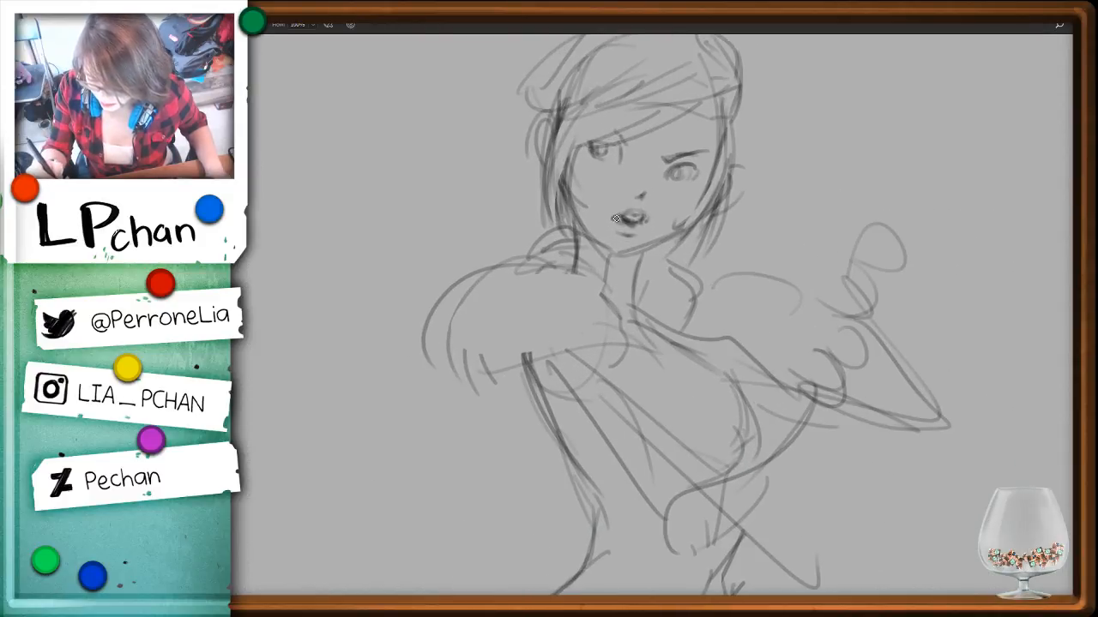
pyautogui.hotkey('ctrl', '-')
pyautogui.moveTo(784, 506); pyautogui.dragTo(742, 291)
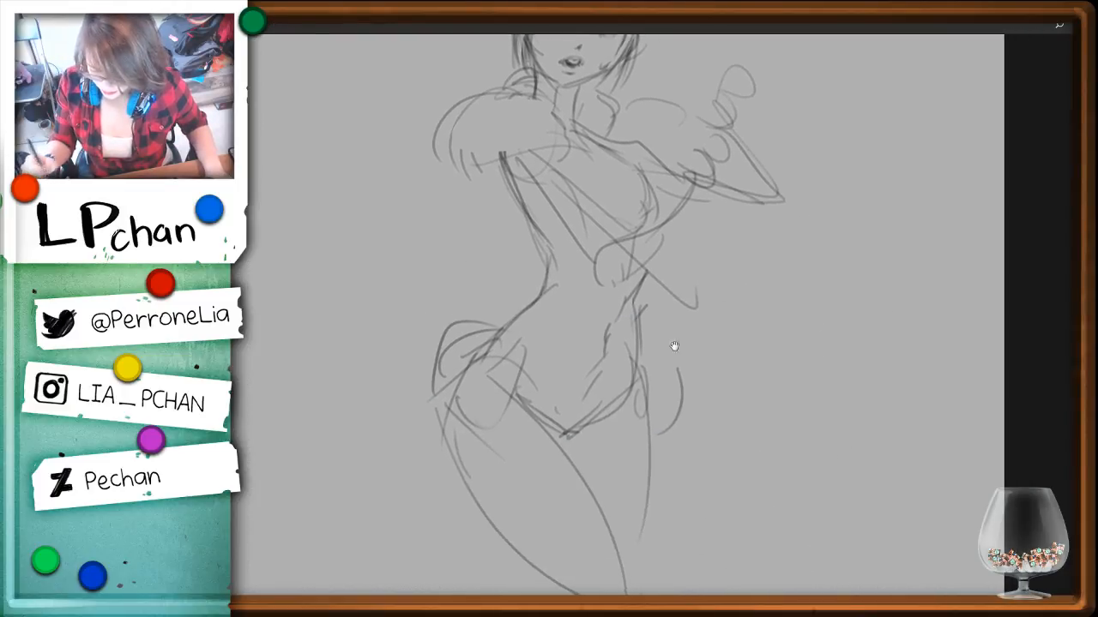
pyautogui.moveTo(675, 346); pyautogui.dragTo(675, 343)
pyautogui.moveTo(567, 436); pyautogui.dragTo(613, 518)
pyautogui.moveTo(458, 400); pyautogui.dragTo(574, 595)
pyautogui.moveTo(604, 499); pyautogui.dragTo(621, 532)
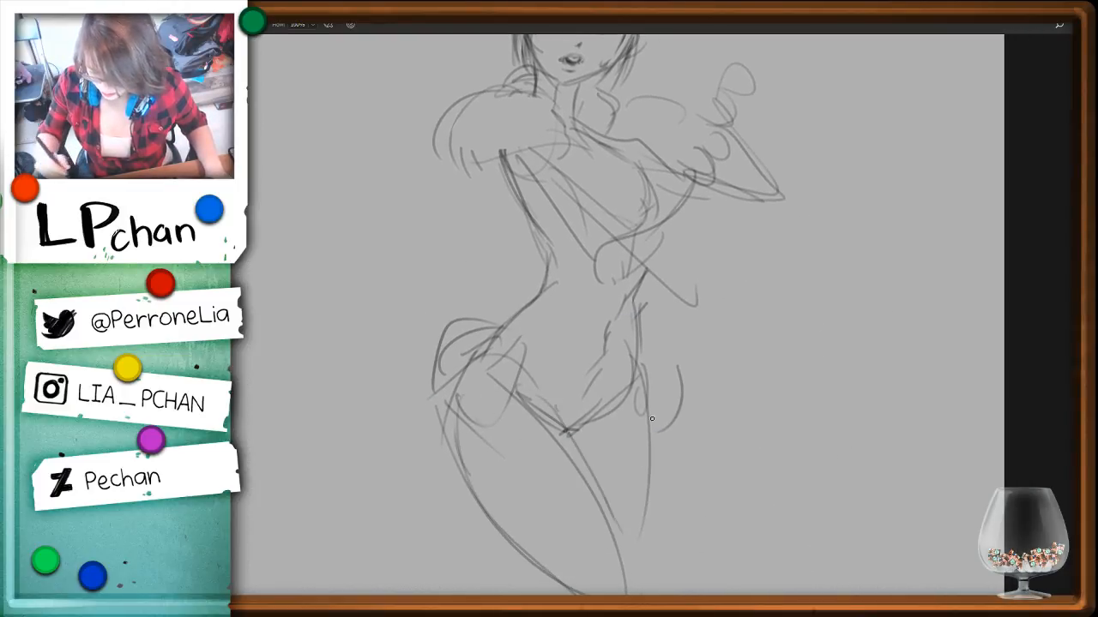
pyautogui.moveTo(645, 394); pyautogui.dragTo(799, 557)
pyautogui.moveTo(611, 496); pyautogui.dragTo(722, 566)
pyautogui.moveTo(639, 592)
pyautogui.mouseDown()
pyautogui.moveTo(617, 533)
pyautogui.moveTo(641, 594)
pyautogui.mouseUp()
# Delete the crossing forearm lines with the Lasso and redraw the bent arm reaching up to the raised hand
pyautogui.moveTo(735, 324); pyautogui.dragTo(723, 480)
pyautogui.press('l')
pyautogui.moveTo(697, 289)
pyautogui.mouseDown()
pyautogui.moveTo(686, 432)
pyautogui.moveTo(601, 439)
pyautogui.mouseUp()
pyautogui.press('Delete')
pyautogui.hotkey('ctrl', 'd')
pyautogui.press('b')
pyautogui.moveTo(702, 322); pyautogui.dragTo(621, 453)
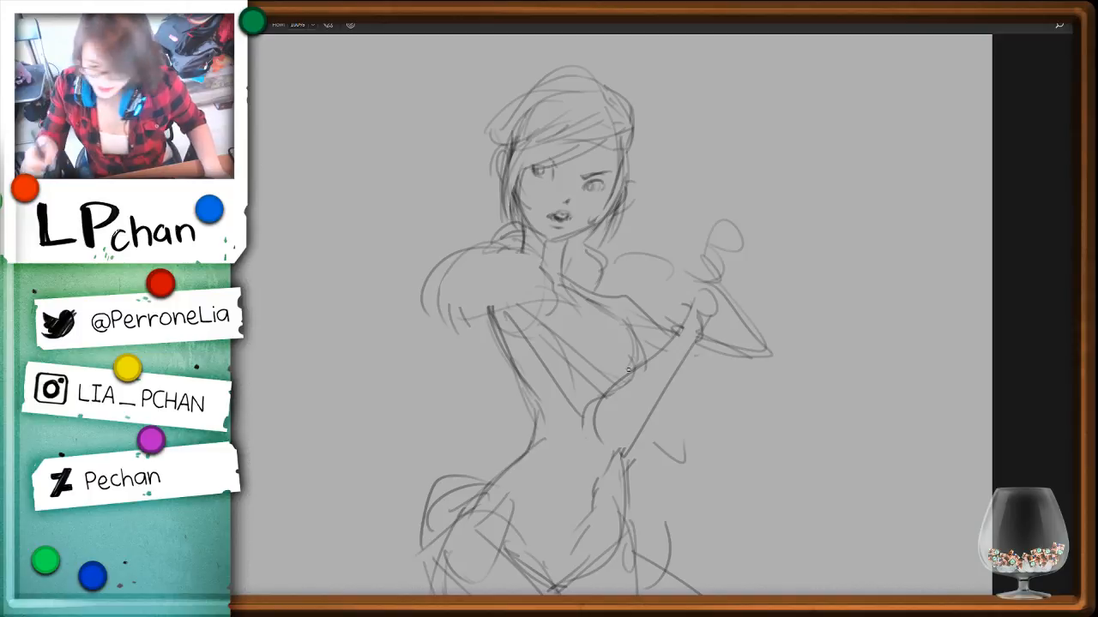
pyautogui.moveTo(536, 299); pyautogui.dragTo(589, 401)
# Add an inner arc to the left shoulder puff, then undo the mouth rework and remove the lips
pyautogui.moveTo(439, 265)
pyautogui.mouseDown()
pyautogui.moveTo(427, 293)
pyautogui.moveTo(434, 318)
pyautogui.mouseUp()
pyautogui.moveTo(450, 329)
pyautogui.mouseDown()
pyautogui.moveTo(466, 272)
pyautogui.moveTo(525, 272)
pyautogui.moveTo(556, 300)
pyautogui.mouseUp()
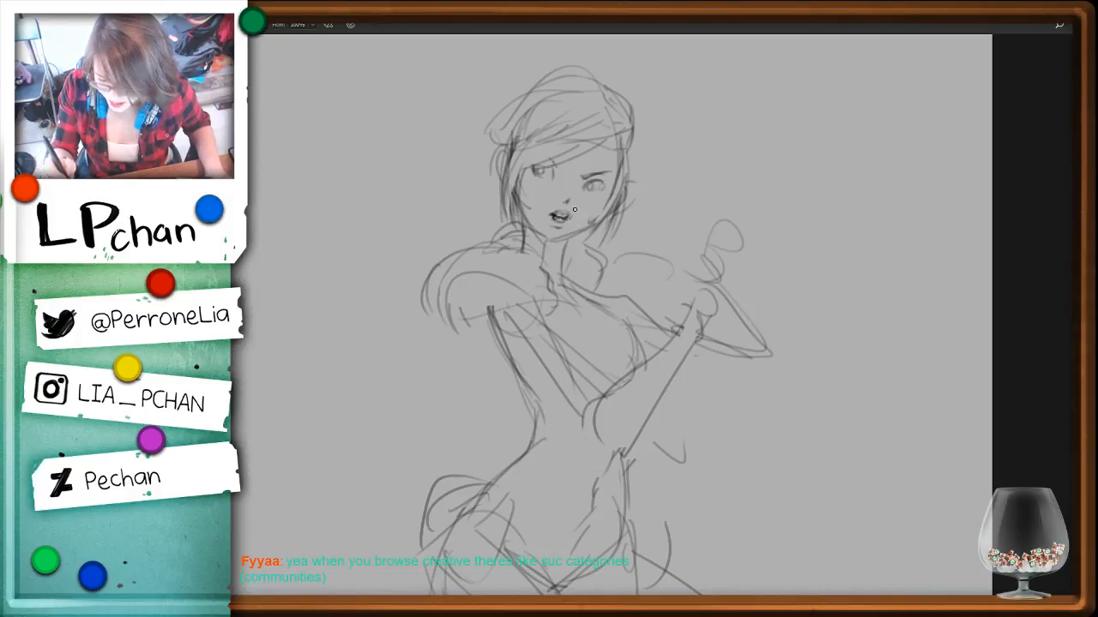
pyautogui.moveTo(550, 216); pyautogui.dragTo(568, 222)
pyautogui.hotkey('ctrl', 'alt', 'z')
pyautogui.hotkey('ctrl', 'alt', 'z')
pyautogui.hotkey('ctrl', 'z')
pyautogui.hotkey('ctrl', 'z')
pyautogui.hotkey('ctrl', 'z')
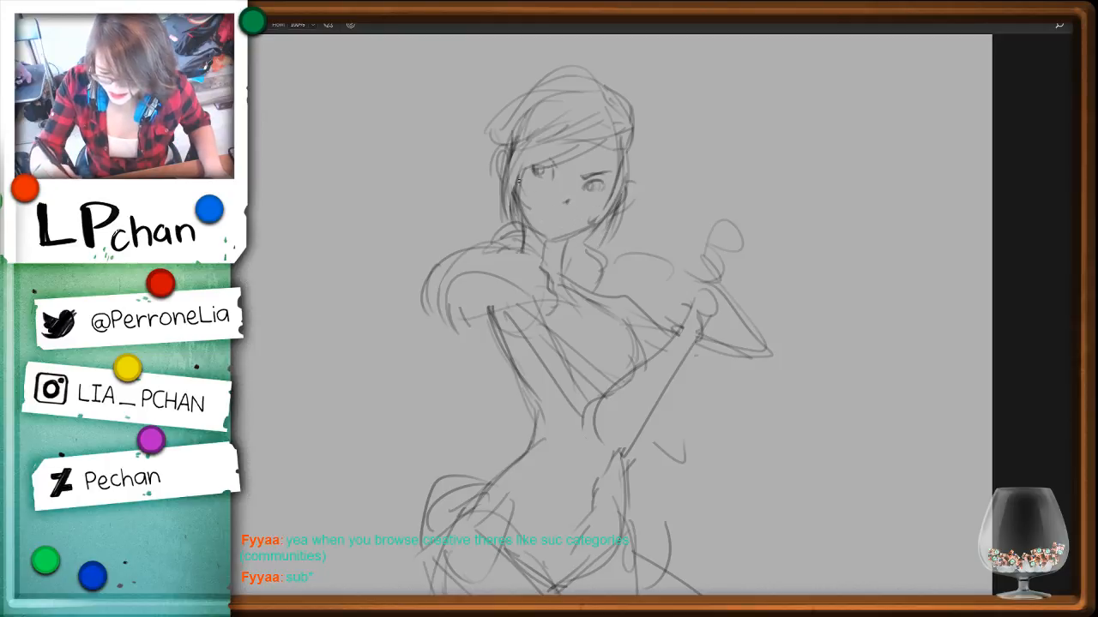
# Strengthen the collar around the neck and the curved outlines of the left puffed sleeve
pyautogui.moveTo(518, 182)
pyautogui.mouseDown()
pyautogui.moveTo(548, 258)
pyautogui.moveTo(516, 230)
pyautogui.moveTo(487, 251)
pyautogui.moveTo(524, 245)
pyautogui.moveTo(545, 272)
pyautogui.moveTo(598, 284)
pyautogui.mouseUp()
pyautogui.press('e')
pyautogui.press('b')
pyautogui.moveTo(540, 263); pyautogui.dragTo(556, 289)
pyautogui.moveTo(548, 302); pyautogui.dragTo(453, 319)
pyautogui.moveTo(450, 262); pyautogui.dragTo(431, 318)
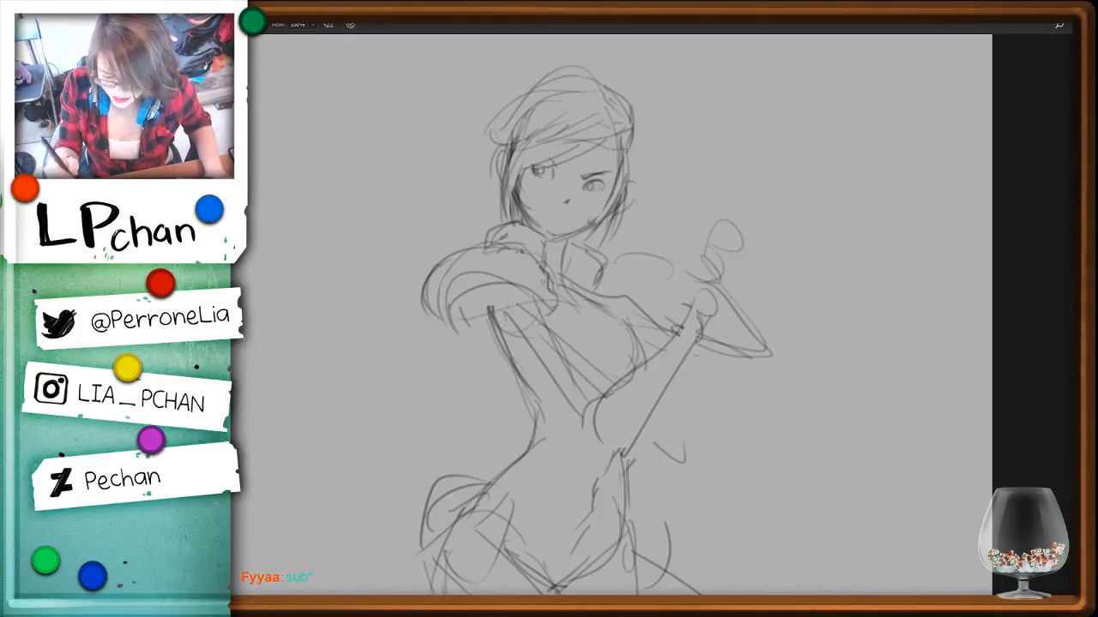
# Delete the left sleeve's inner arcs with the Lasso, redraw its folds and outline the opposite shoulder
pyautogui.press('l')
pyautogui.moveTo(517, 262)
pyautogui.mouseDown()
pyautogui.moveTo(559, 313)
pyautogui.moveTo(557, 269)
pyautogui.moveTo(554, 310)
pyautogui.moveTo(439, 308)
pyautogui.mouseUp()
pyautogui.press('Delete')
pyautogui.hotkey('ctrl', 'd')
pyautogui.press('b')
pyautogui.moveTo(485, 276); pyautogui.dragTo(442, 314)
pyautogui.moveTo(554, 264); pyautogui.dragTo(547, 306)
pyautogui.moveTo(605, 264)
pyautogui.mouseDown()
pyautogui.moveTo(595, 298)
pyautogui.moveTo(655, 305)
pyautogui.moveTo(619, 320)
pyautogui.moveTo(660, 314)
pyautogui.mouseUp()
# Delete the left sleeve's outer edge with the Lasso and redraw a tighter outer and lower outline
pyautogui.press('l')
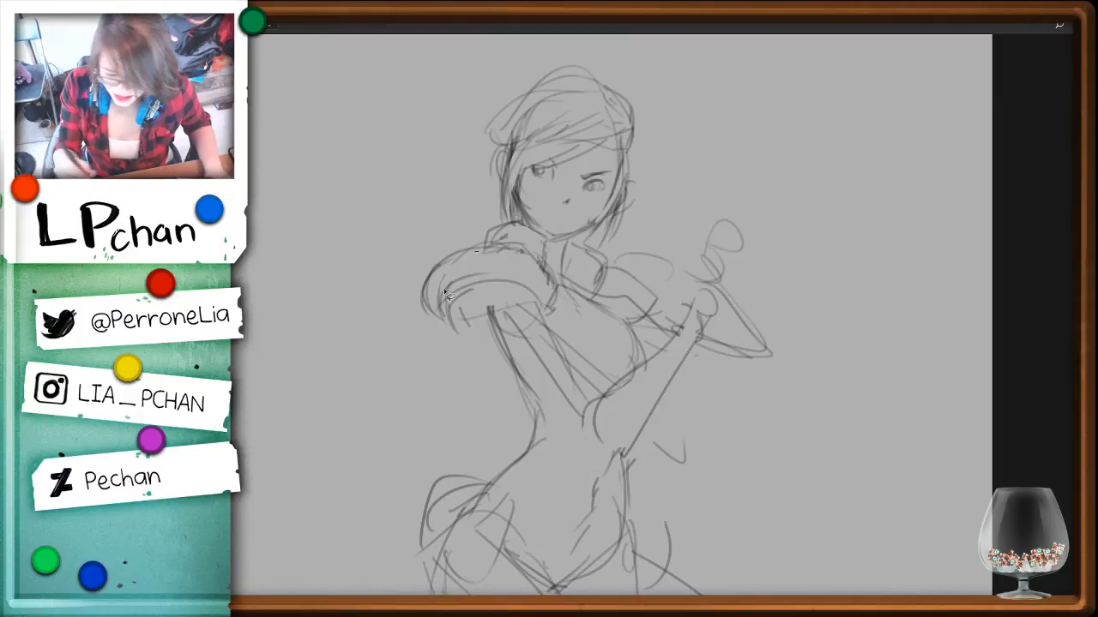
pyautogui.press('Delete')
pyautogui.moveTo(445, 291)
pyautogui.mouseDown()
pyautogui.moveTo(450, 243)
pyautogui.moveTo(436, 297)
pyautogui.moveTo(516, 274)
pyautogui.mouseUp()
pyautogui.hotkey('ctrl', 'd')
pyautogui.press('b')
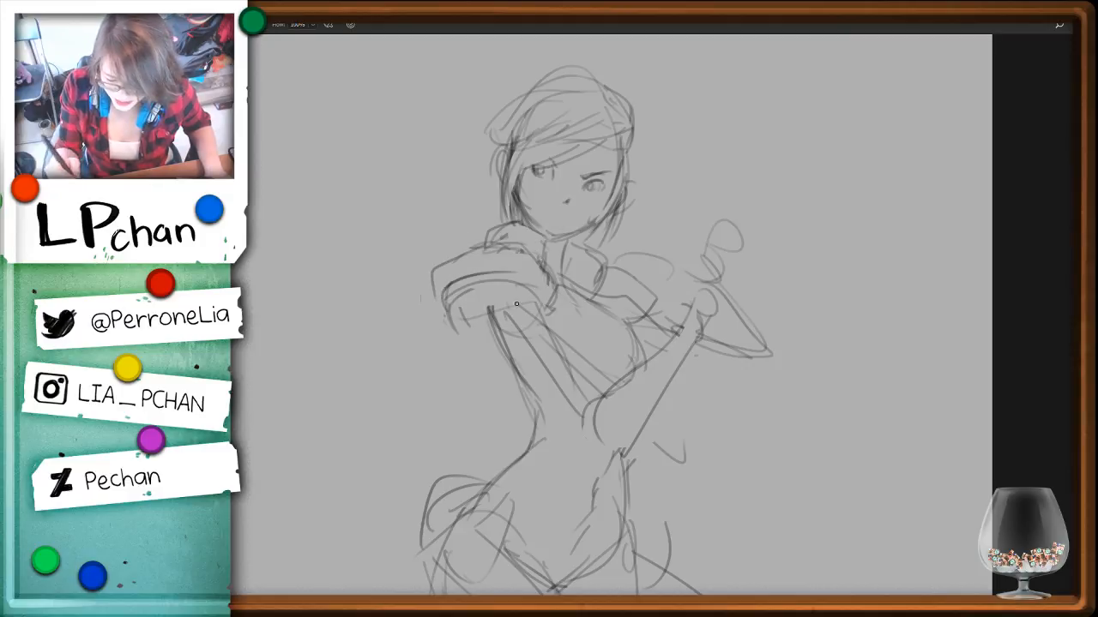
pyautogui.moveTo(433, 280); pyautogui.dragTo(441, 314)
pyautogui.moveTo(444, 321)
pyautogui.mouseDown()
pyautogui.moveTo(480, 323)
pyautogui.moveTo(486, 312)
pyautogui.mouseUp()
# Remove the old lines inside the left sleeve's lower corner with the Lasso and redraw its rounded edge
pyautogui.press('l')
pyautogui.moveTo(482, 271); pyautogui.dragTo(458, 271)
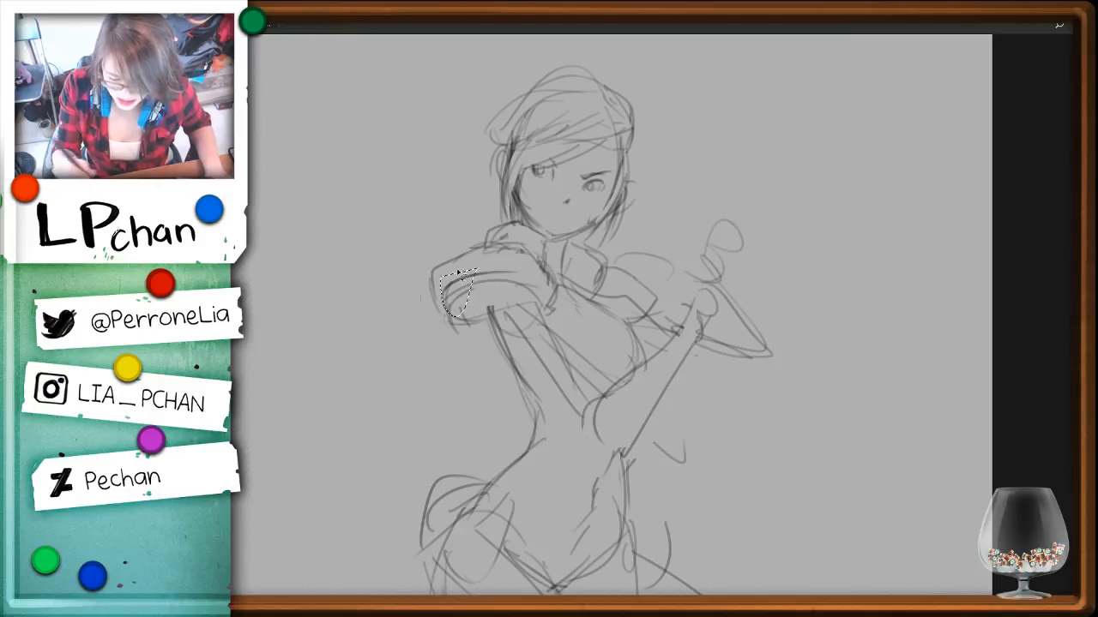
pyautogui.press('Delete')
pyautogui.hotkey('ctrl', 'd')
pyautogui.press('b')
pyautogui.moveTo(458, 310)
pyautogui.mouseDown()
pyautogui.moveTo(469, 276)
pyautogui.moveTo(520, 273)
pyautogui.moveTo(504, 259)
pyautogui.moveTo(436, 300)
pyautogui.mouseUp()
# Clear leftover sleeve lines with the Lasso and redraw the sleeve's upper outline and the upper arm below it
pyautogui.press('l')
pyautogui.press('Delete')
pyautogui.hotkey('ctrl', 'd')
pyautogui.press('b')
pyautogui.moveTo(448, 263); pyautogui.dragTo(484, 244)
pyautogui.moveTo(518, 242)
pyautogui.mouseDown()
pyautogui.moveTo(542, 283)
pyautogui.moveTo(500, 284)
pyautogui.moveTo(502, 323)
pyautogui.moveTo(553, 374)
pyautogui.mouseUp()
pyautogui.press('l')
pyautogui.press('Delete')
pyautogui.hotkey('ctrl', 'd')
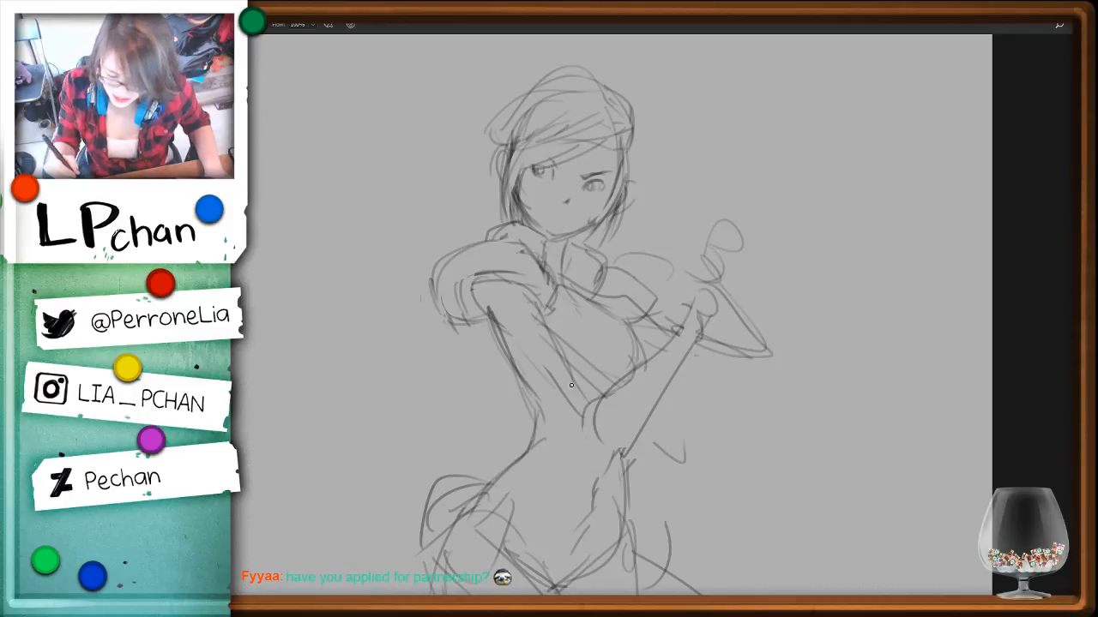
# Erase the old forearm edge, redraw the bent arm's contours down to the elbow and add a short mouth line
pyautogui.moveTo(678, 344)
pyautogui.mouseDown()
pyautogui.moveTo(612, 433)
pyautogui.moveTo(674, 346)
pyautogui.moveTo(587, 412)
pyautogui.moveTo(598, 421)
pyautogui.mouseUp()
pyautogui.press('Delete')
pyautogui.hotkey('ctrl', 'd')
pyautogui.press('b')
pyautogui.moveTo(494, 322); pyautogui.dragTo(584, 419)
pyautogui.moveTo(549, 319); pyautogui.dragTo(600, 393)
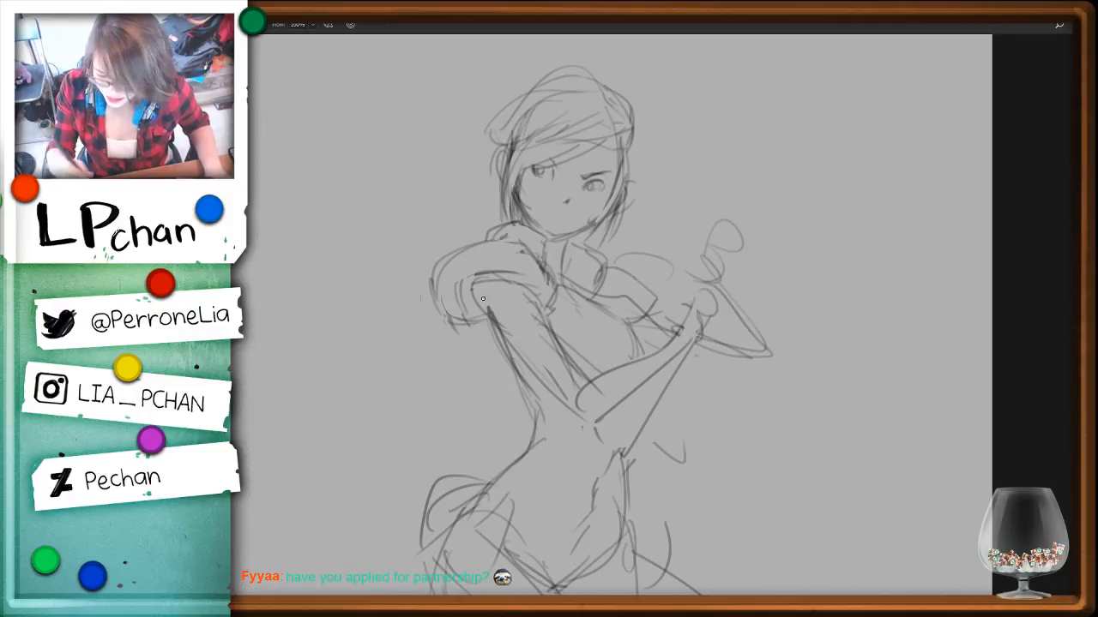
pyautogui.moveTo(484, 299); pyautogui.dragTo(517, 342)
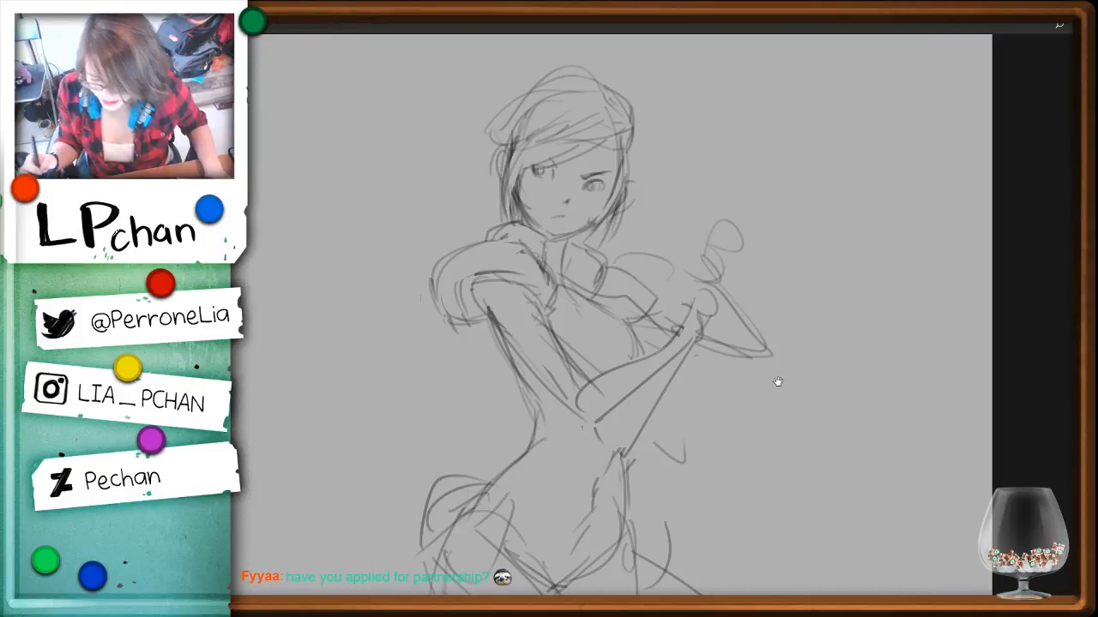
# Draw the chest contours, the torso's center line, and the waist and hip side lines
pyautogui.scroll(-3, 774, 380)
pyautogui.moveTo(480, 214); pyautogui.dragTo(520, 314)
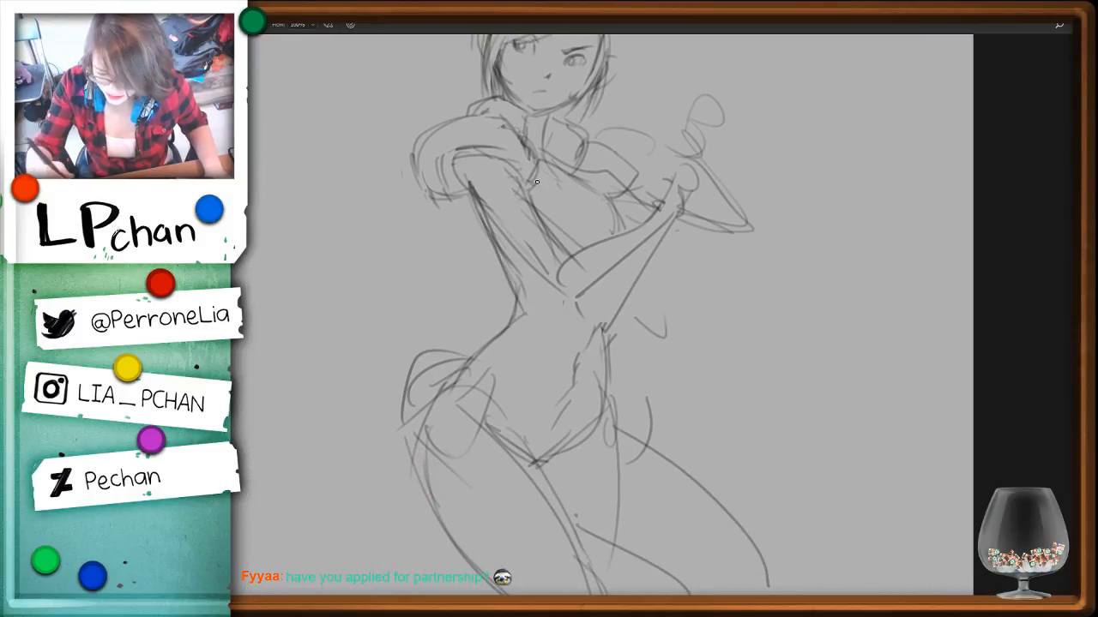
pyautogui.moveTo(537, 182); pyautogui.dragTo(566, 259)
pyautogui.moveTo(552, 302); pyautogui.dragTo(499, 414)
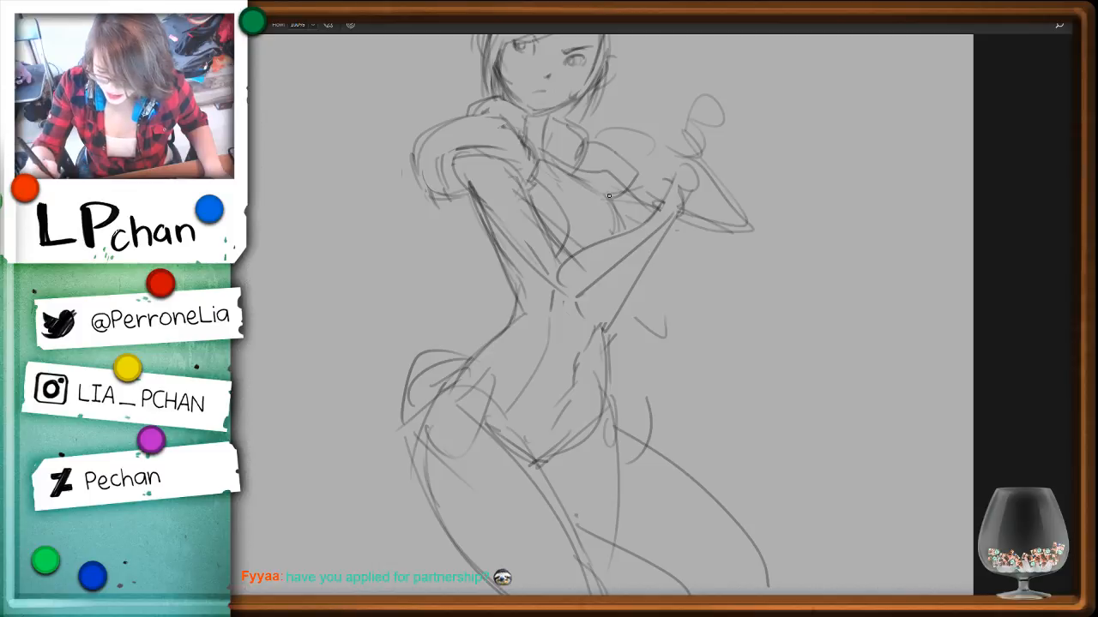
pyautogui.moveTo(609, 195); pyautogui.dragTo(638, 232)
pyautogui.moveTo(621, 323)
pyautogui.mouseDown()
pyautogui.moveTo(605, 336)
pyautogui.moveTo(619, 395)
pyautogui.mouseUp()
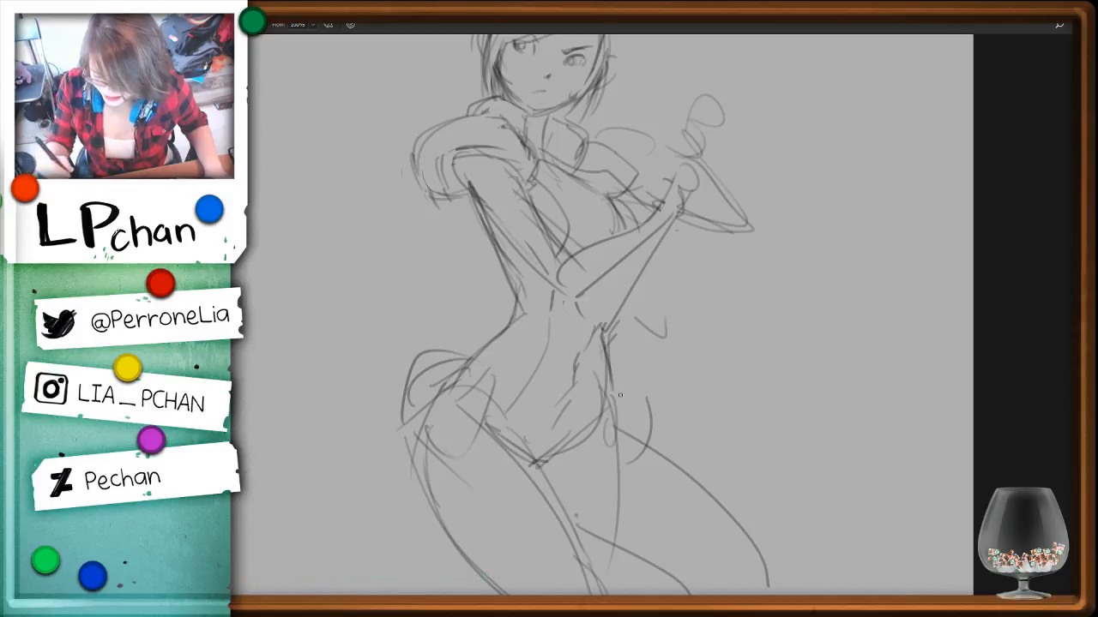
pyautogui.moveTo(468, 365)
pyautogui.mouseDown()
pyautogui.moveTo(512, 422)
pyautogui.moveTo(616, 405)
pyautogui.moveTo(515, 435)
pyautogui.moveTo(489, 419)
pyautogui.mouseUp()
# Redraw the left thigh's outer and inner contours and extend the leg down past the knee
pyautogui.moveTo(652, 463); pyautogui.dragTo(664, 348)
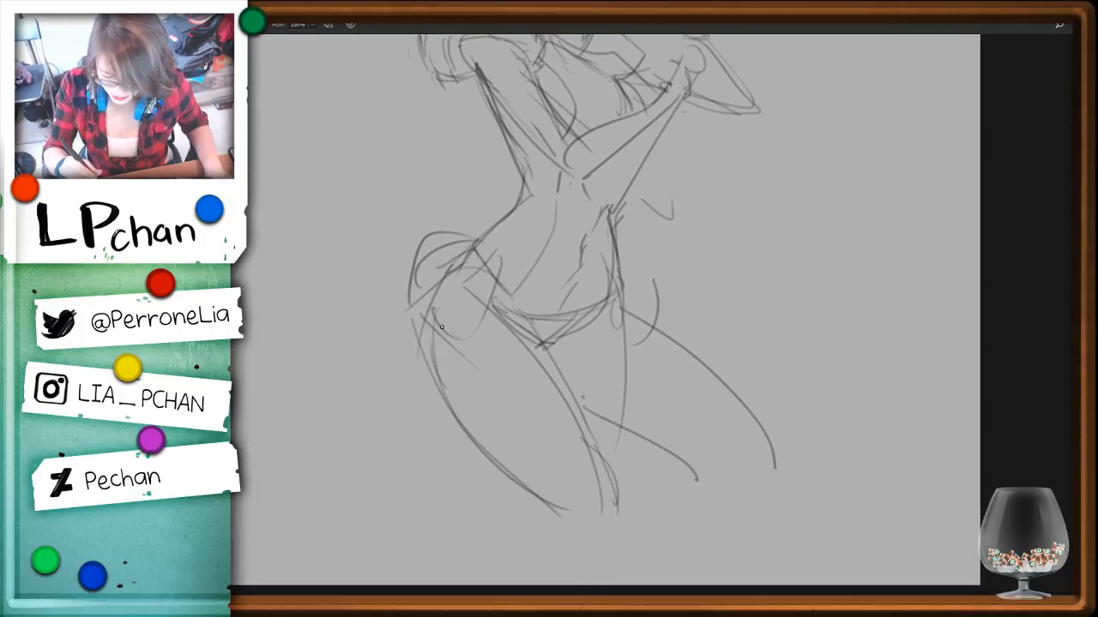
pyautogui.moveTo(442, 327); pyautogui.dragTo(511, 467)
pyautogui.moveTo(540, 336)
pyautogui.mouseDown()
pyautogui.moveTo(650, 525)
pyautogui.moveTo(654, 550)
pyautogui.mouseUp()
pyautogui.moveTo(541, 509); pyautogui.dragTo(562, 542)
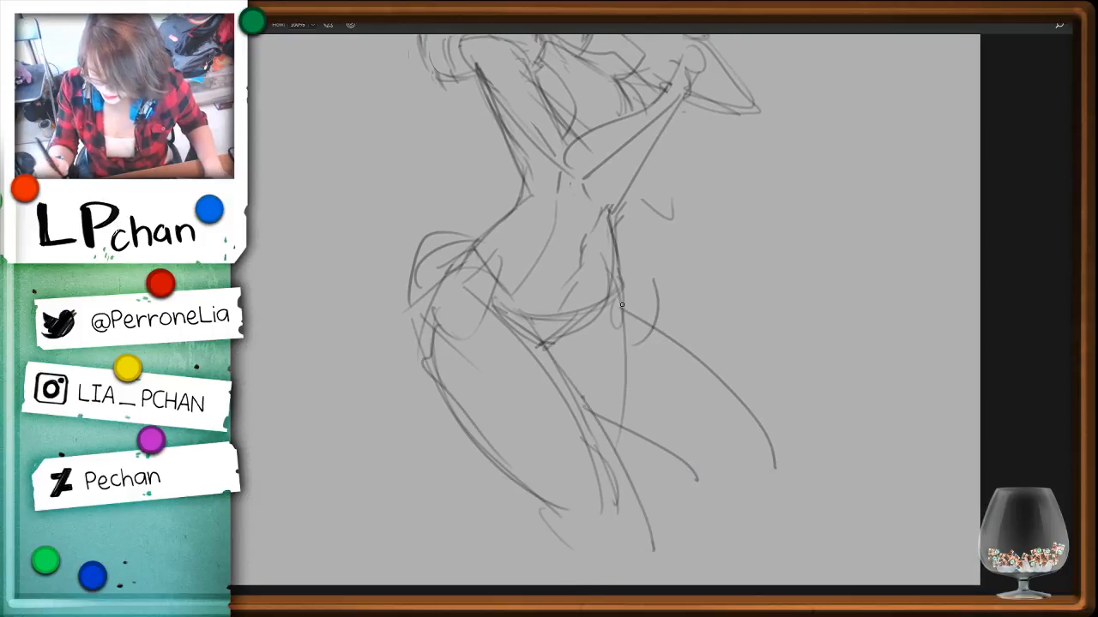
# Draw the far thigh's outer contour from the hip down toward the knee with doubled strokes
pyautogui.moveTo(621, 304)
pyautogui.mouseDown()
pyautogui.moveTo(739, 388)
pyautogui.moveTo(776, 463)
pyautogui.mouseUp()
pyautogui.moveTo(805, 294); pyautogui.dragTo(874, 365)
pyautogui.hotkey('ctrl', '-')
pyautogui.moveTo(797, 334); pyautogui.dragTo(756, 440)
# Erase the rough hand and the old straight forearm line, then redraw the hand and the waist side below the forearm
pyautogui.press('e')
pyautogui.moveTo(674, 264)
pyautogui.mouseDown()
pyautogui.moveTo(715, 228)
pyautogui.moveTo(677, 287)
pyautogui.mouseUp()
pyautogui.press('b')
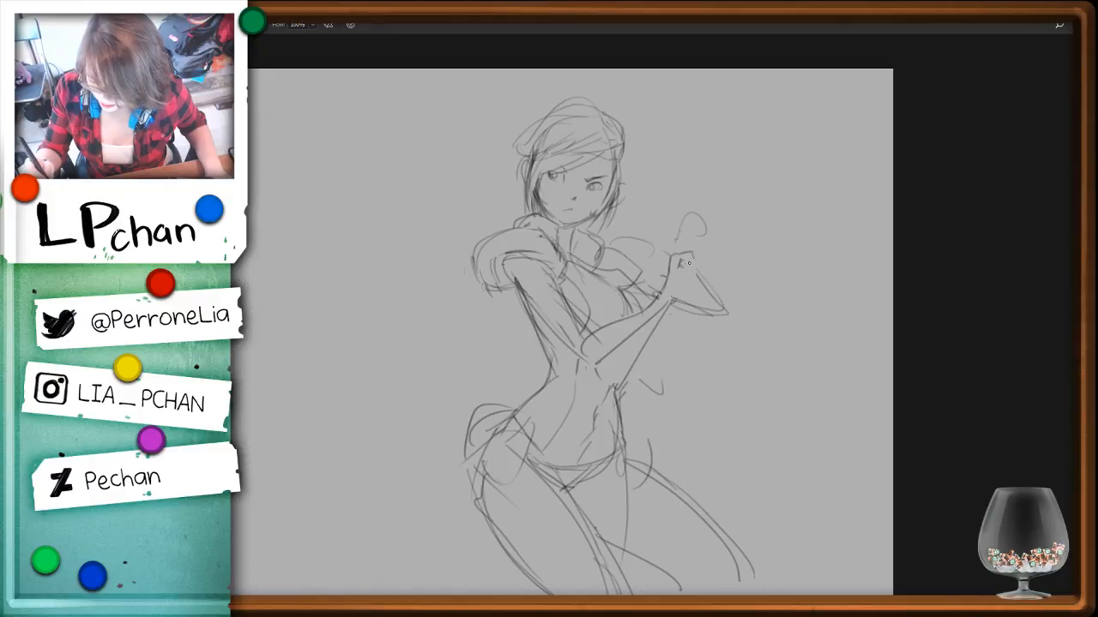
pyautogui.press('e')
pyautogui.moveTo(675, 244)
pyautogui.mouseDown()
pyautogui.moveTo(666, 277)
pyautogui.moveTo(664, 257)
pyautogui.moveTo(681, 307)
pyautogui.moveTo(666, 309)
pyautogui.mouseUp()
pyautogui.press('b')
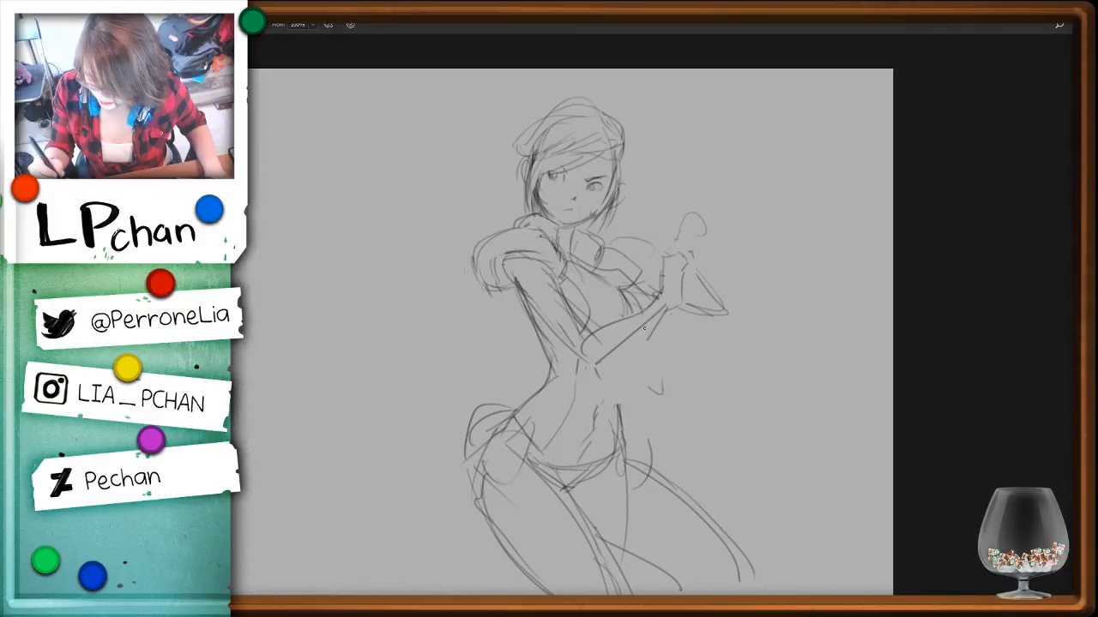
pyautogui.moveTo(620, 346)
pyautogui.mouseDown()
pyautogui.moveTo(642, 333)
pyautogui.moveTo(618, 374)
pyautogui.mouseUp()
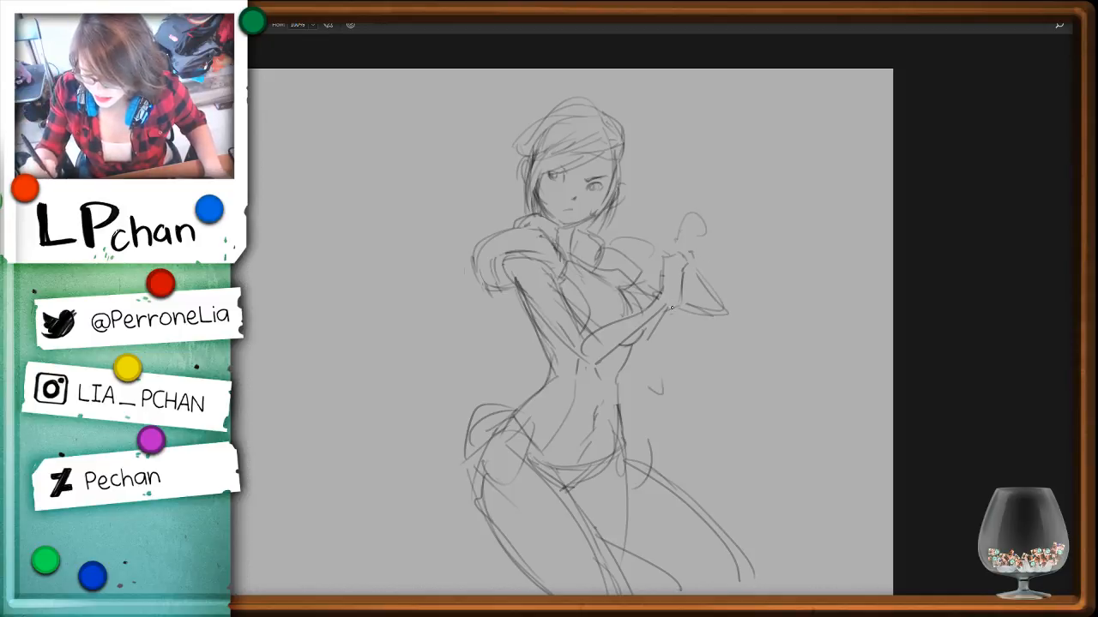
# Clear the overlapping construction lines around the bent arm's elbow with the Lasso
pyautogui.moveTo(556, 276)
pyautogui.mouseDown()
pyautogui.moveTo(518, 281)
pyautogui.moveTo(540, 333)
pyautogui.moveTo(600, 367)
pyautogui.moveTo(532, 270)
pyautogui.moveTo(526, 293)
pyautogui.moveTo(579, 367)
pyautogui.moveTo(616, 326)
pyautogui.mouseUp()
pyautogui.hotkey('ctrl', 'z')
pyautogui.press('Delete')
pyautogui.hotkey('ctrl', 'd')
pyautogui.press('b')
pyautogui.press('l')
pyautogui.press('Delete')
pyautogui.hotkey('ctrl', 'd')
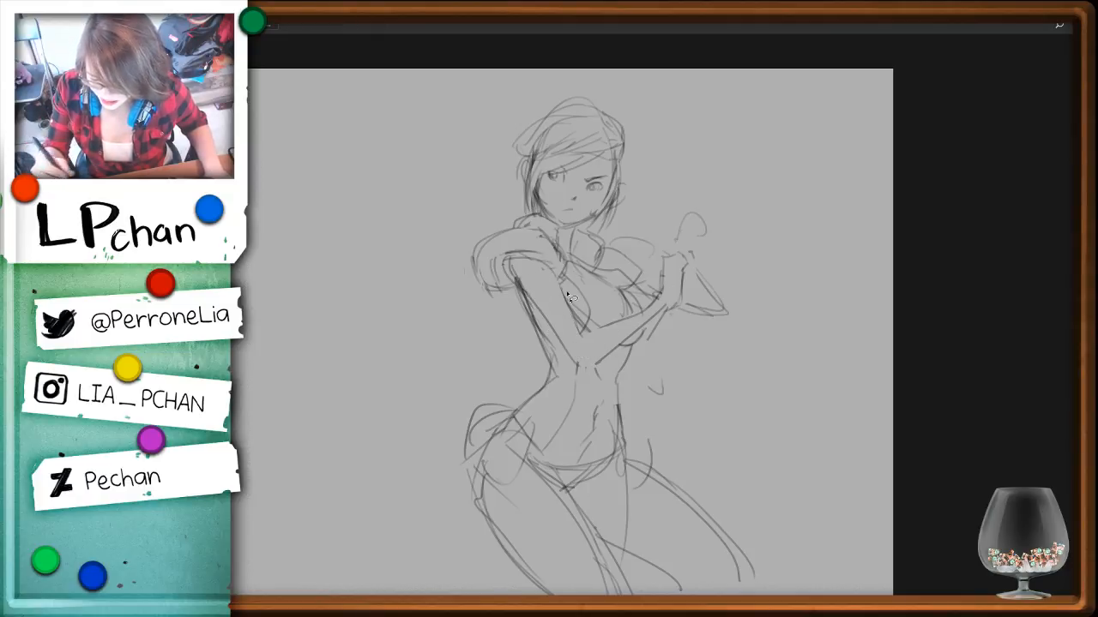
pyautogui.press('Delete')
pyautogui.hotkey('ctrl', 'd')
pyautogui.hotkey('ctrl', 'l')
pyautogui.press('Escape')
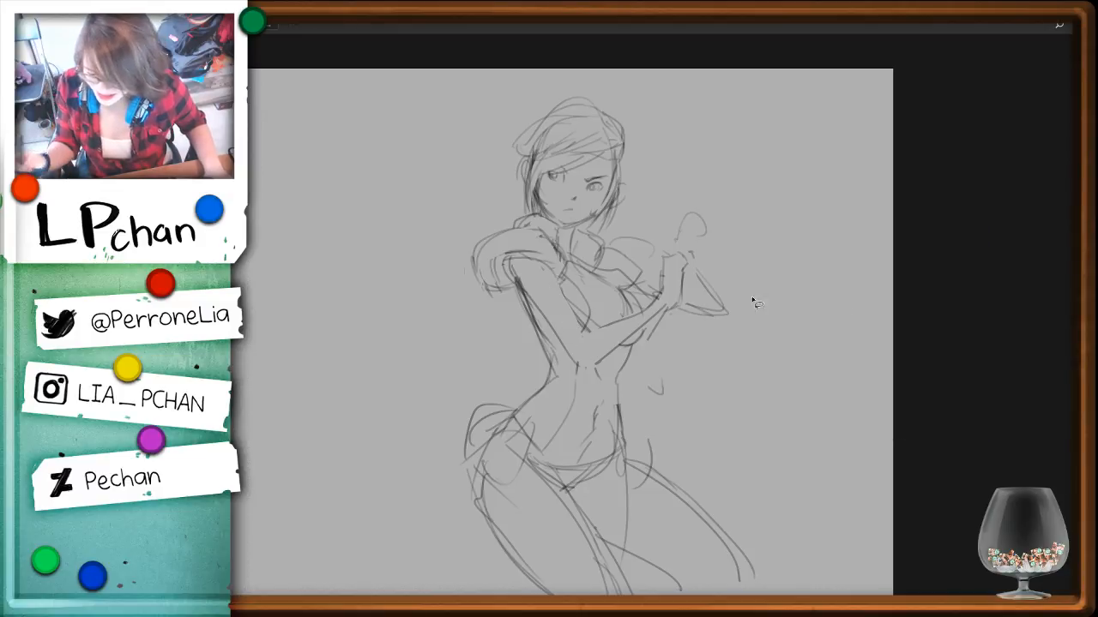
# Clear the leftover chest line beside the upper arm with the Lasso
pyautogui.press('b')
pyautogui.press('l')
pyautogui.moveTo(553, 273); pyautogui.dragTo(563, 316)
pyautogui.press('Delete')
pyautogui.hotkey('ctrl', 'd')
pyautogui.press('b')
# Redraw the near puffed sleeve's inner edge, clear its stray lines and add a short line below the collar
pyautogui.moveTo(509, 250)
pyautogui.mouseDown()
pyautogui.moveTo(482, 288)
pyautogui.moveTo(561, 261)
pyautogui.moveTo(577, 280)
pyautogui.mouseUp()
pyautogui.press('l')
pyautogui.press('b')
pyautogui.press('l')
pyautogui.press('Delete')
pyautogui.hotkey('ctrl', 'd')
pyautogui.press('b')
pyautogui.moveTo(568, 240); pyautogui.dragTo(563, 270)
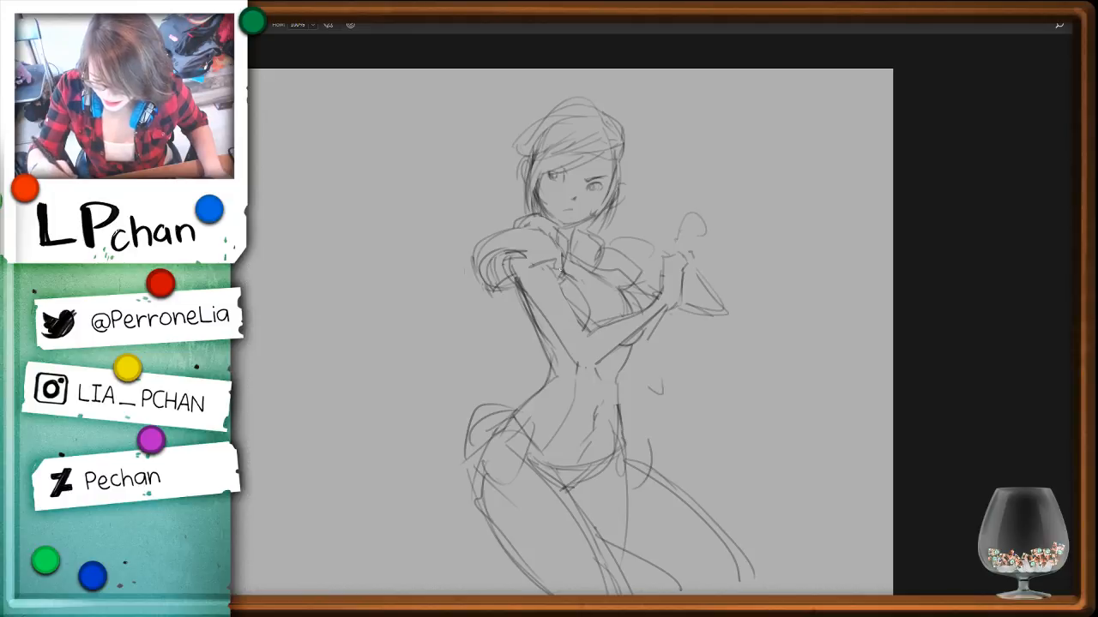
# Clear the overlapping collar and neck lines with the Lasso and redraw the collar's lower edge across the upper chest
pyautogui.press('l')
pyautogui.press('Delete')
pyautogui.moveTo(600, 228); pyautogui.dragTo(598, 268)
pyautogui.hotkey('ctrl', 'd')
pyautogui.press('b')
pyautogui.press('l')
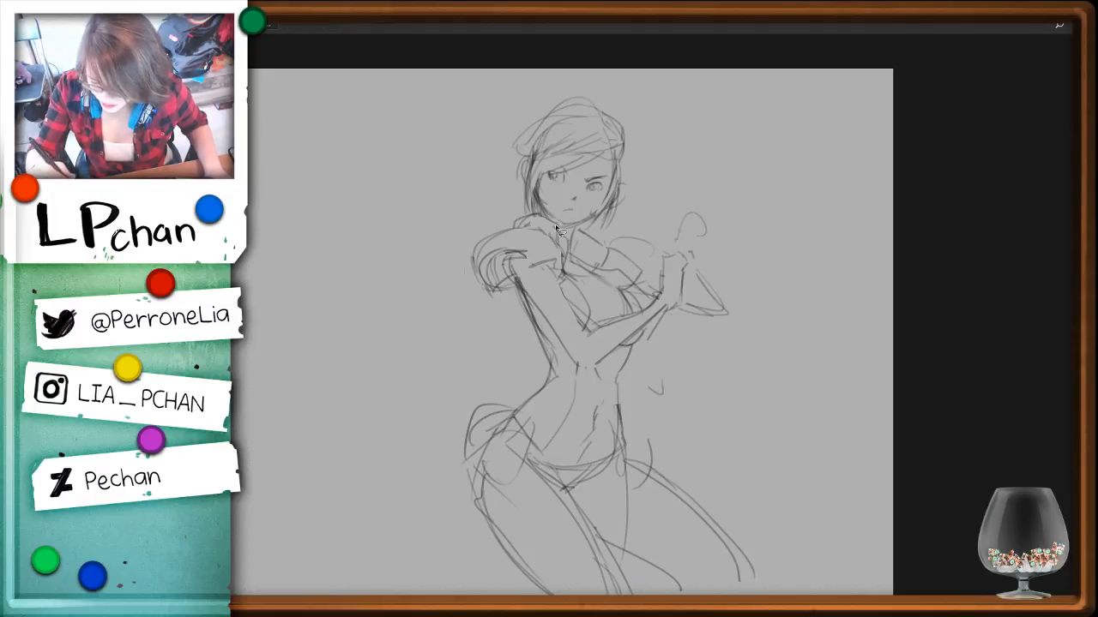
pyautogui.press('Delete')
pyautogui.moveTo(557, 228)
pyautogui.mouseDown()
pyautogui.moveTo(597, 185)
pyautogui.moveTo(618, 228)
pyautogui.moveTo(594, 271)
pyautogui.mouseUp()
pyautogui.hotkey('ctrl', 'd')
pyautogui.press('b')
pyautogui.moveTo(562, 264); pyautogui.dragTo(602, 278)
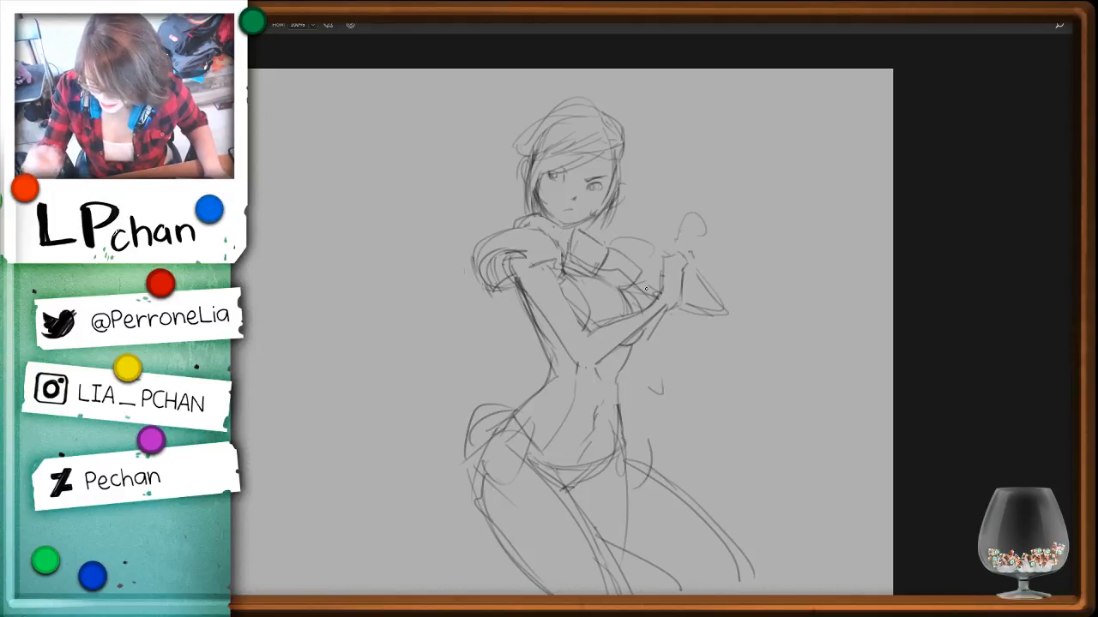
# Draw a short fitted sleeve with a hem on the near upper arm and clear the lines crossing it
pyautogui.moveTo(515, 264)
pyautogui.mouseDown()
pyautogui.moveTo(526, 290)
pyautogui.moveTo(563, 293)
pyautogui.moveTo(507, 265)
pyautogui.moveTo(536, 302)
pyautogui.mouseUp()
pyautogui.press('l')
pyautogui.press('Delete')
pyautogui.hotkey('ctrl', 'd')
pyautogui.press('b')
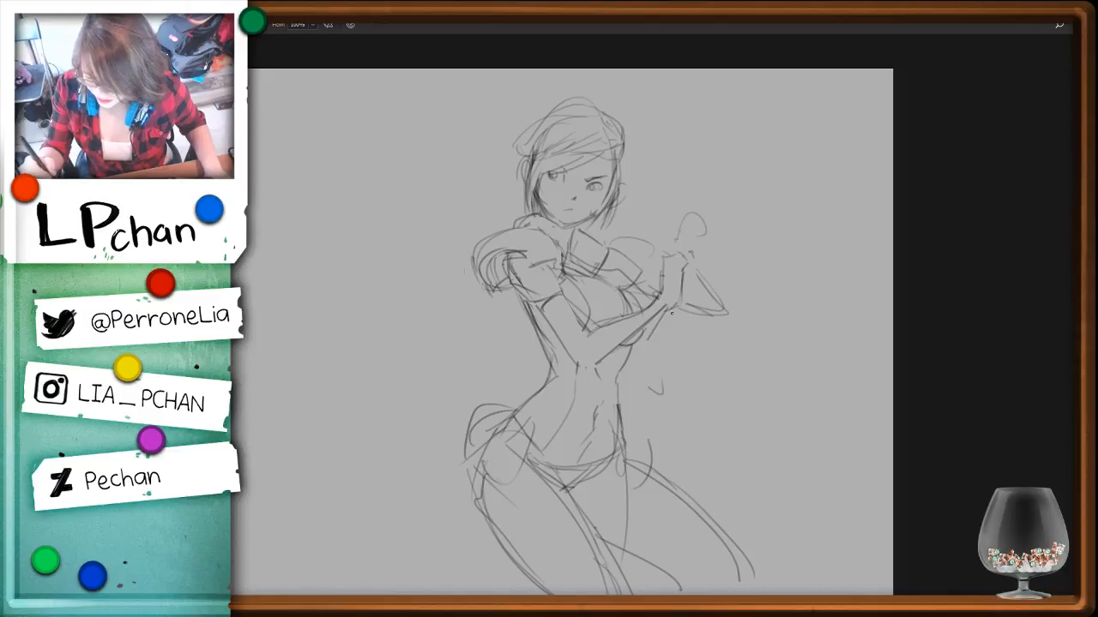
# Draw a glove cuff around the wrist of the bent forearm and clear the lines running through it
pyautogui.moveTo(671, 313)
pyautogui.mouseDown()
pyautogui.moveTo(638, 326)
pyautogui.moveTo(633, 315)
pyautogui.moveTo(693, 305)
pyautogui.moveTo(630, 319)
pyautogui.moveTo(645, 330)
pyautogui.mouseUp()
pyautogui.press('l')
pyautogui.press('Delete')
pyautogui.hotkey('ctrl', 'd')
pyautogui.press('b')
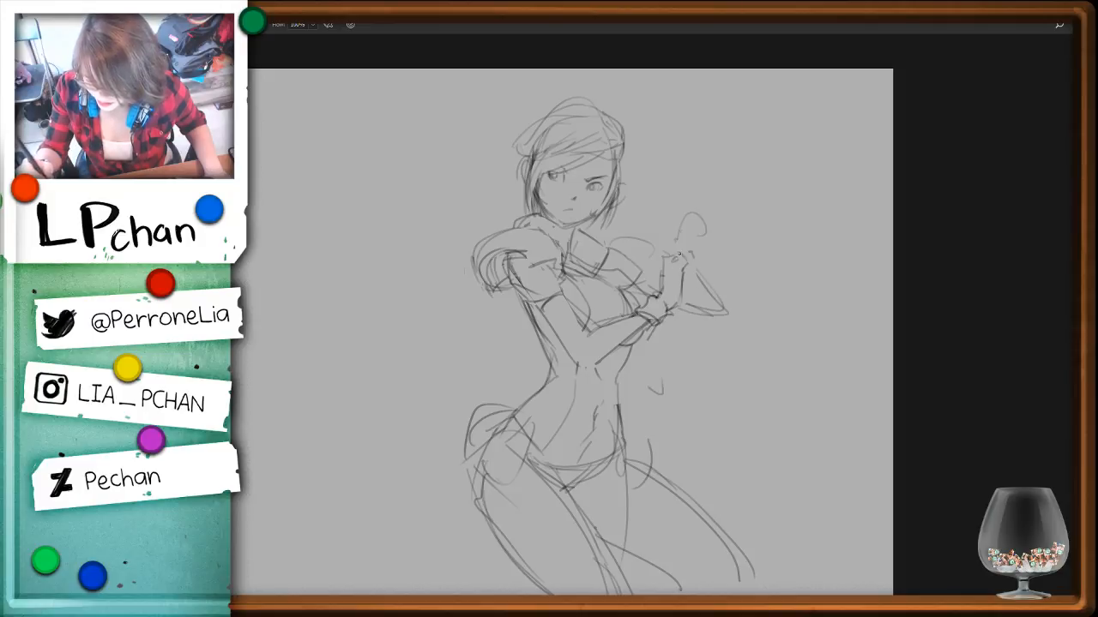
# Redraw the fingers and the forearm's lower contour to the elbow, then refine the chest and shoulder lines
pyautogui.moveTo(687, 272)
pyautogui.mouseDown()
pyautogui.moveTo(679, 317)
pyautogui.moveTo(585, 343)
pyautogui.moveTo(571, 366)
pyautogui.mouseUp()
pyautogui.moveTo(631, 343); pyautogui.dragTo(585, 356)
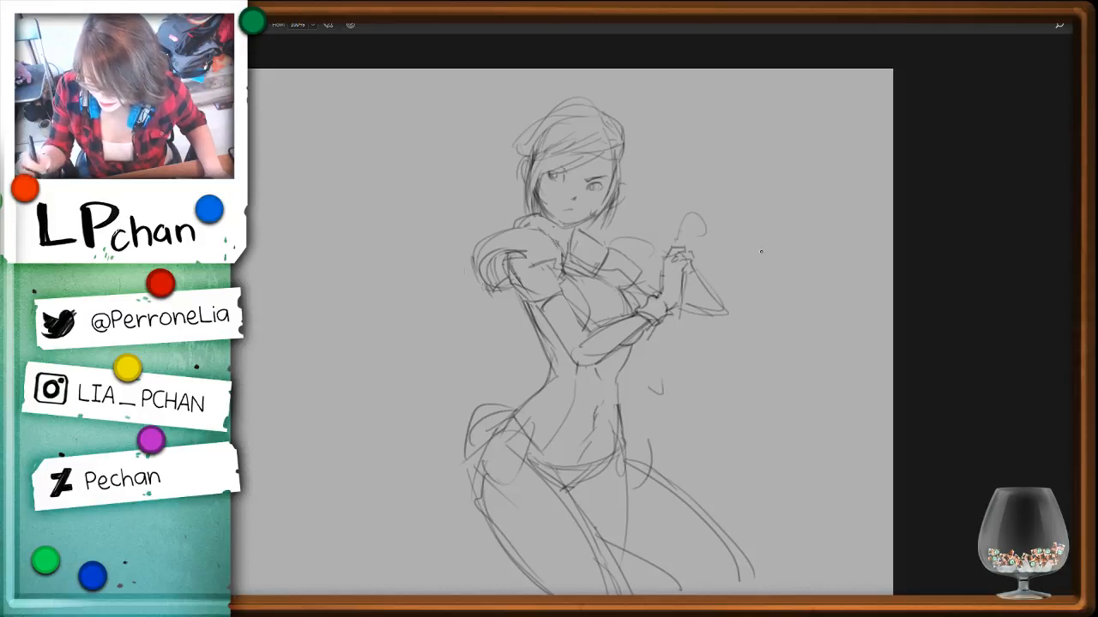
pyautogui.hotkey('ctrl', 'd')
pyautogui.press('b')
pyautogui.moveTo(561, 273); pyautogui.dragTo(585, 330)
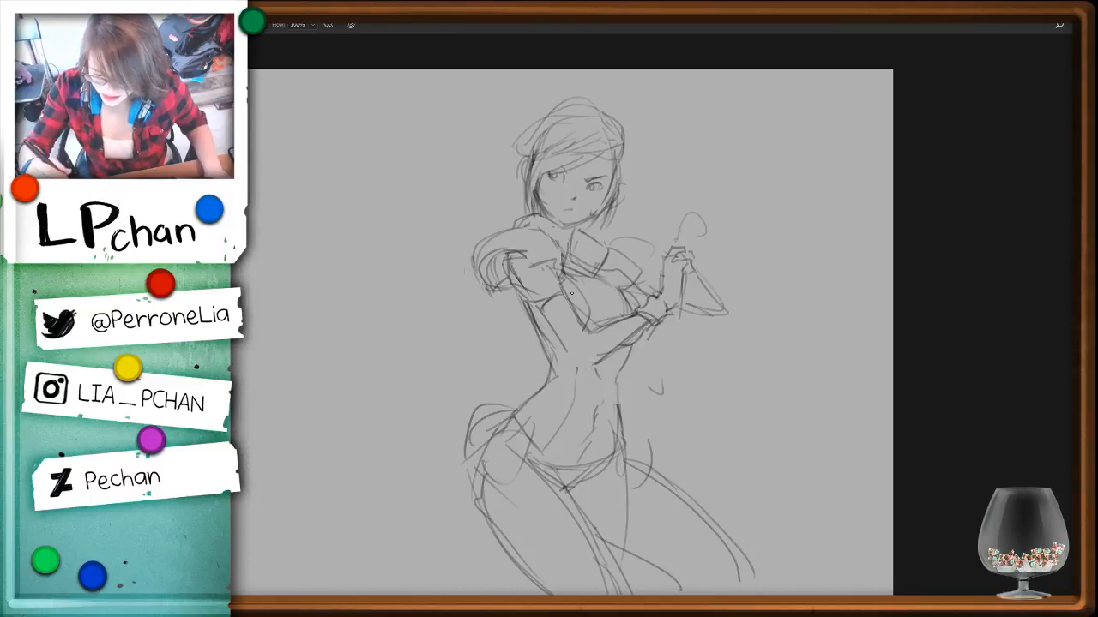
pyautogui.moveTo(515, 247)
pyautogui.mouseDown()
pyautogui.moveTo(549, 267)
pyautogui.moveTo(564, 244)
pyautogui.mouseUp()
# Flip the whole sketch horizontally
pyautogui.hotkey('ctrl', 't')
pyautogui.rightClick(650, 355)
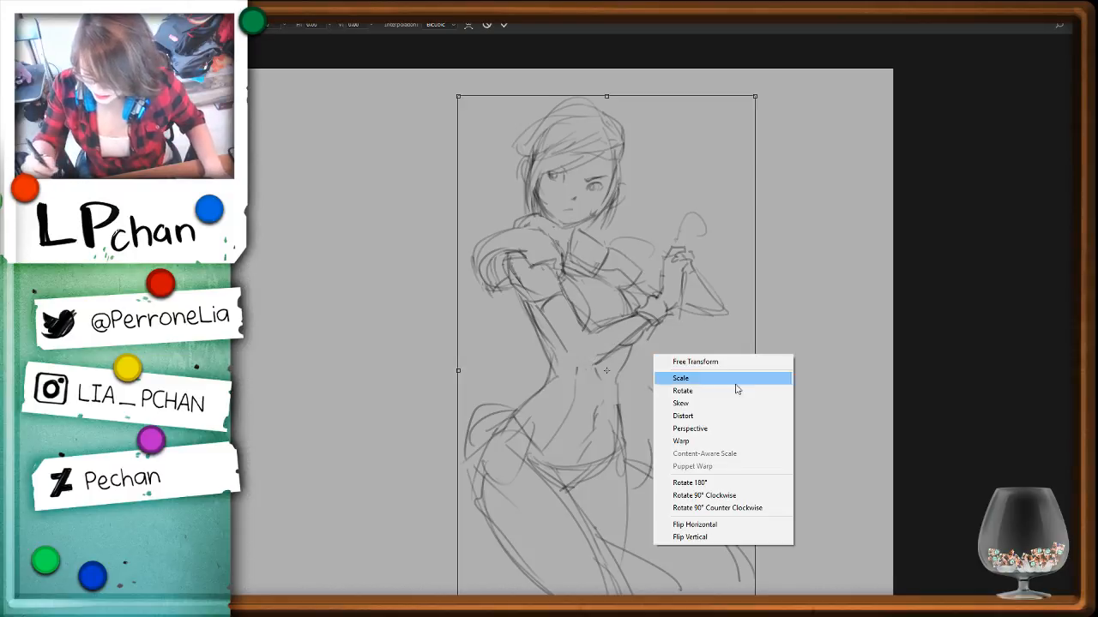
pyautogui.click(722, 520)
pyautogui.press('Return')
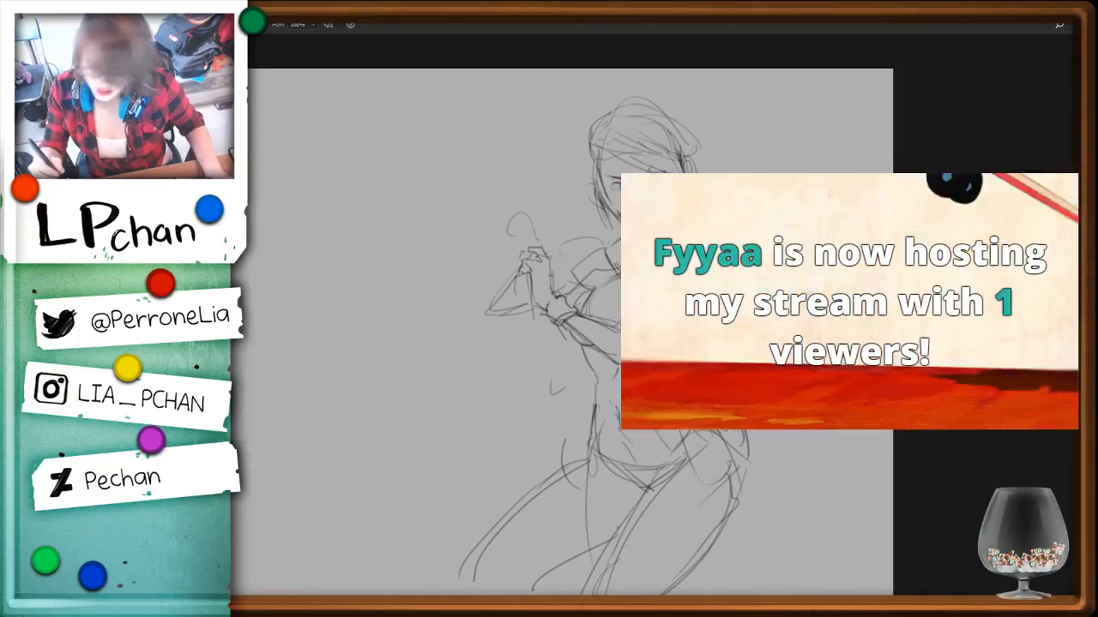
pyautogui.rightClick(581, 345)
pyautogui.click(581, 345)
# Clear the overlapping lines where the far thigh meets the hip with the Lasso
pyautogui.moveTo(711, 512); pyautogui.dragTo(710, 396)
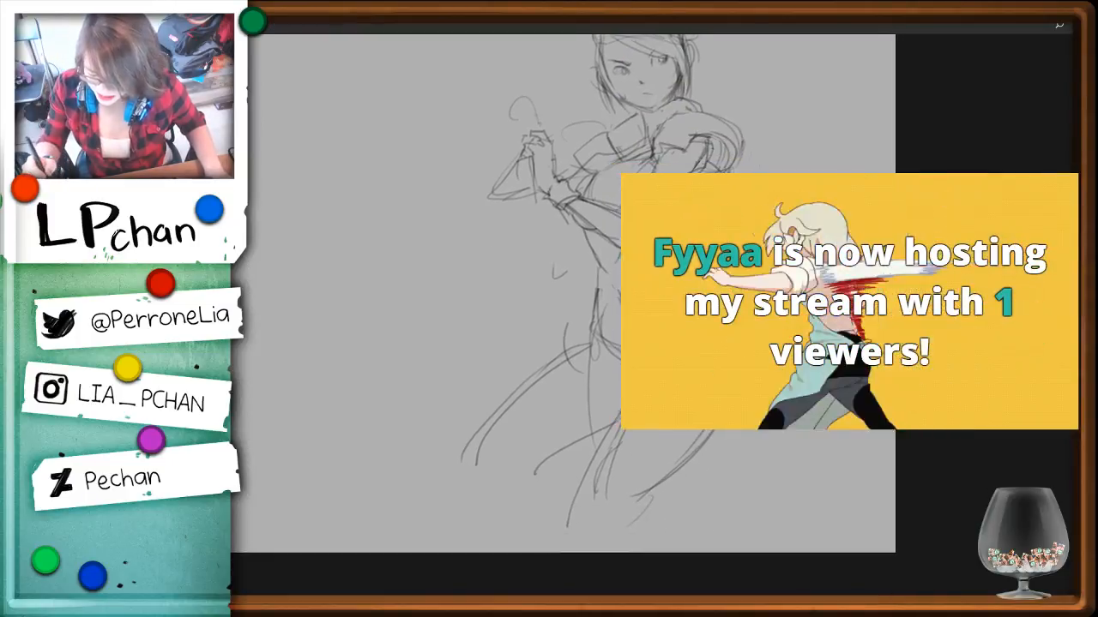
pyautogui.press('l')
pyautogui.moveTo(594, 351); pyautogui.dragTo(583, 360)
pyautogui.press('Delete')
pyautogui.hotkey('ctrl', 'd')
pyautogui.hotkey('ctrl', 'b')
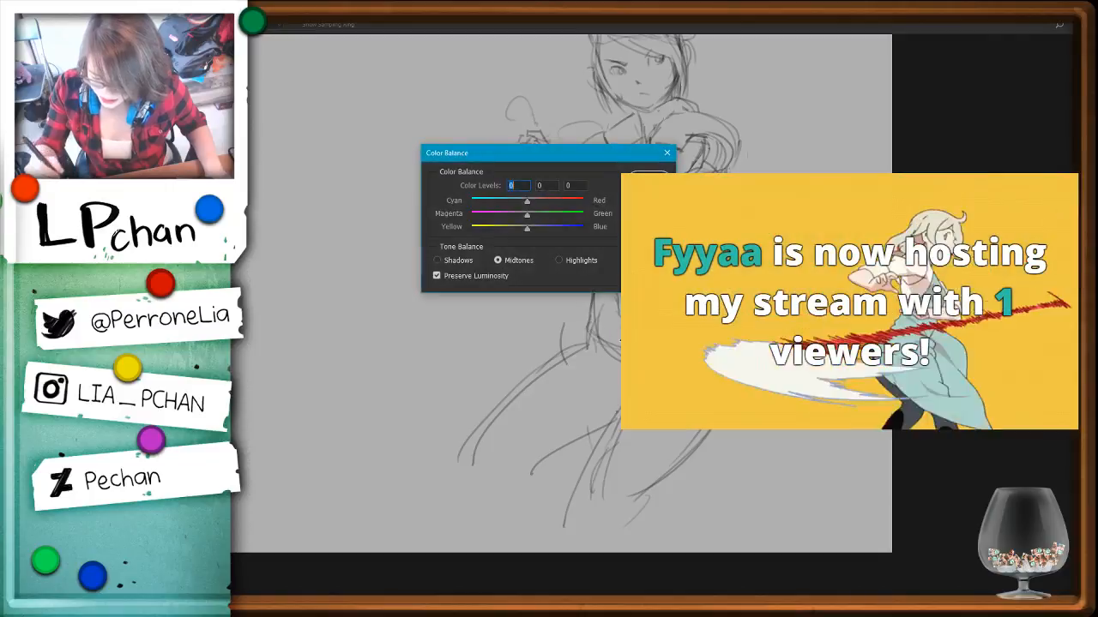
pyautogui.press('Escape')
pyautogui.press('b')
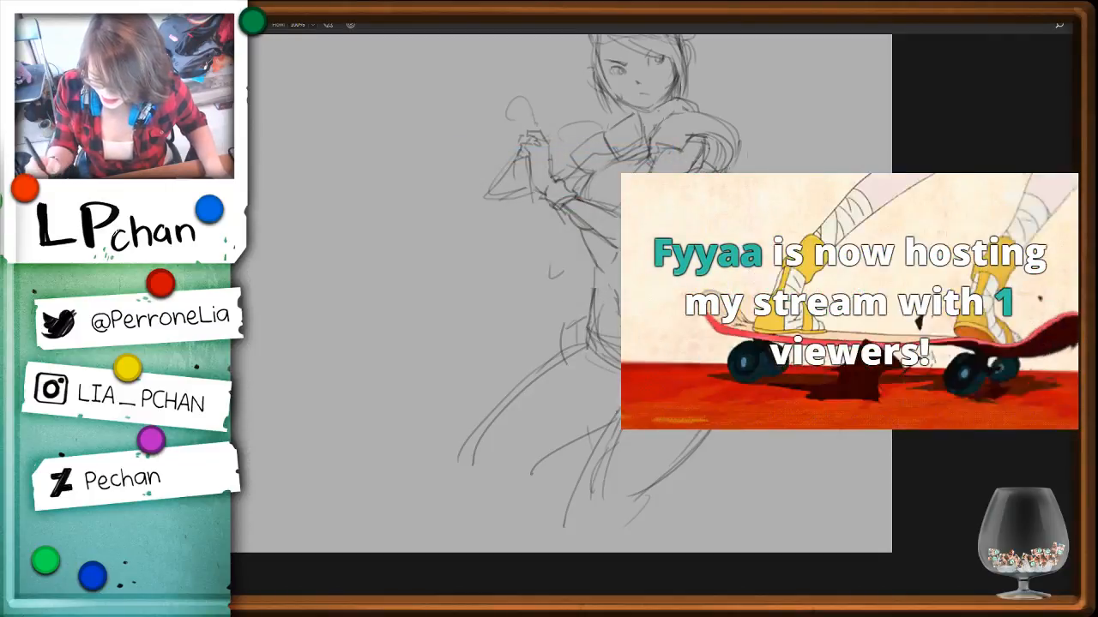
# Draw a belt with a rectangular buckle across the hips and add inner contour lines along both thighs
pyautogui.moveTo(621, 338); pyautogui.dragTo(682, 315)
pyautogui.press('l')
pyautogui.moveTo(663, 332)
pyautogui.mouseDown()
pyautogui.moveTo(647, 334)
pyautogui.moveTo(654, 348)
pyautogui.moveTo(597, 350)
pyautogui.moveTo(683, 339)
pyautogui.moveTo(659, 417)
pyautogui.moveTo(626, 448)
pyautogui.mouseUp()
pyautogui.hotkey('ctrl', 'd')
pyautogui.press('b')
pyautogui.moveTo(591, 366); pyautogui.dragTo(510, 444)
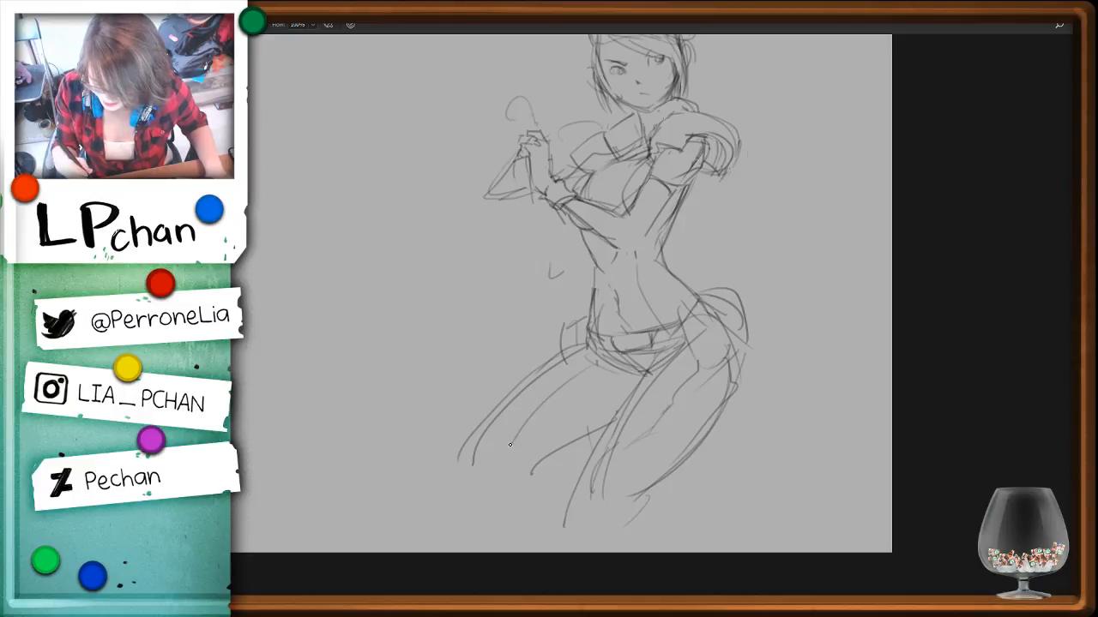
# Clear the overlapping collar and far shoulder lines beneath the chin with the Lasso
pyautogui.scroll(3, 789, 363)
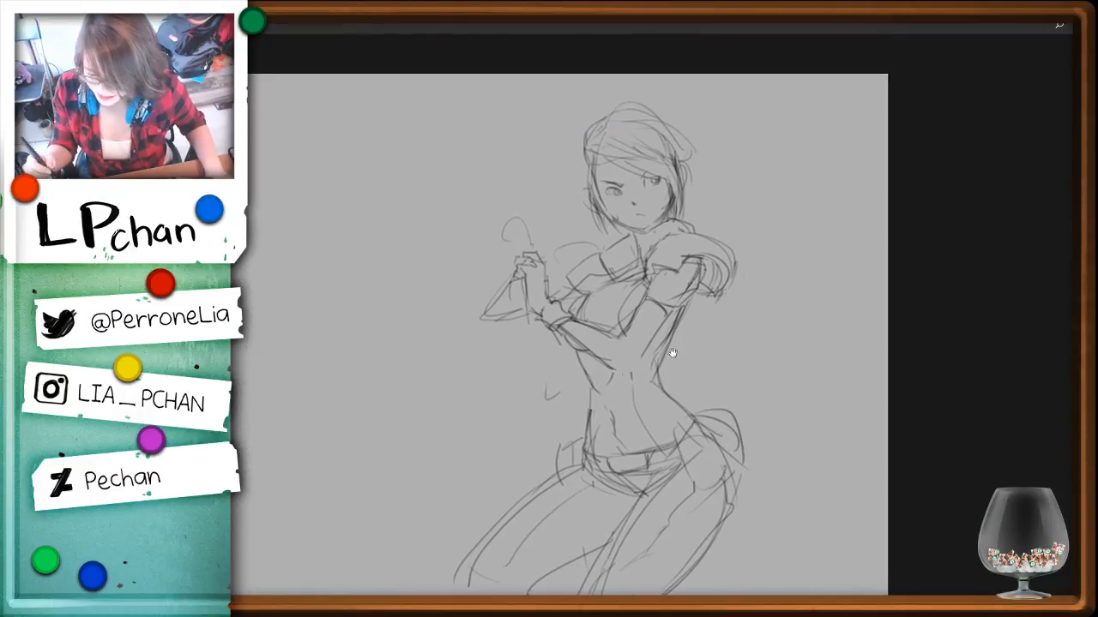
pyautogui.moveTo(606, 248); pyautogui.dragTo(582, 272)
pyautogui.hotkey('ctrl', 'z')
pyautogui.hotkey('ctrl', 'z')
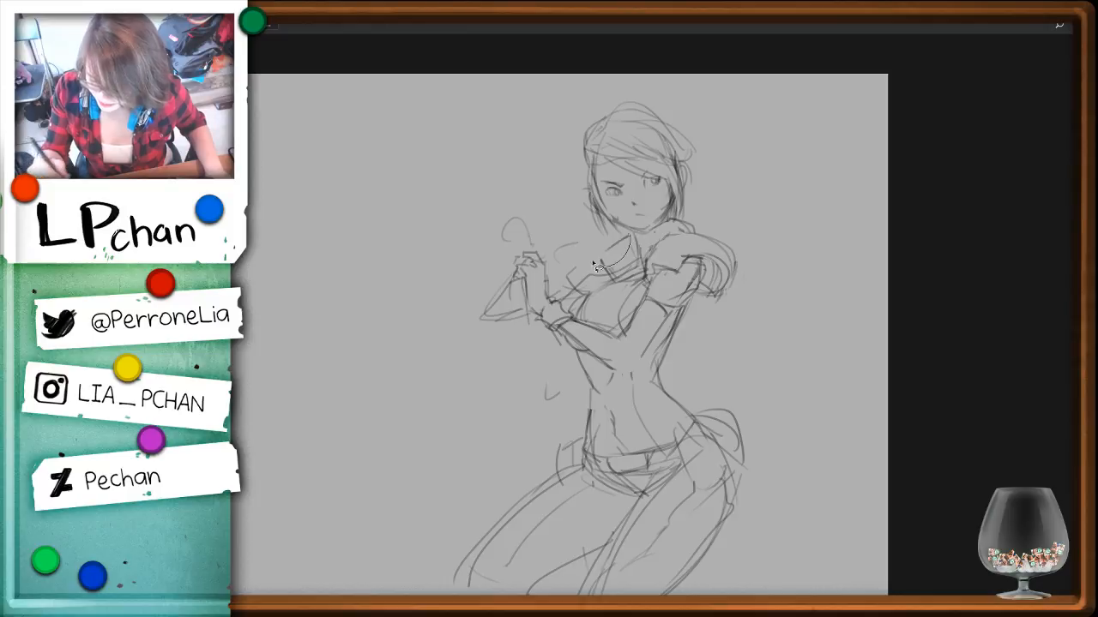
pyautogui.hotkey('ctrl', 'z')
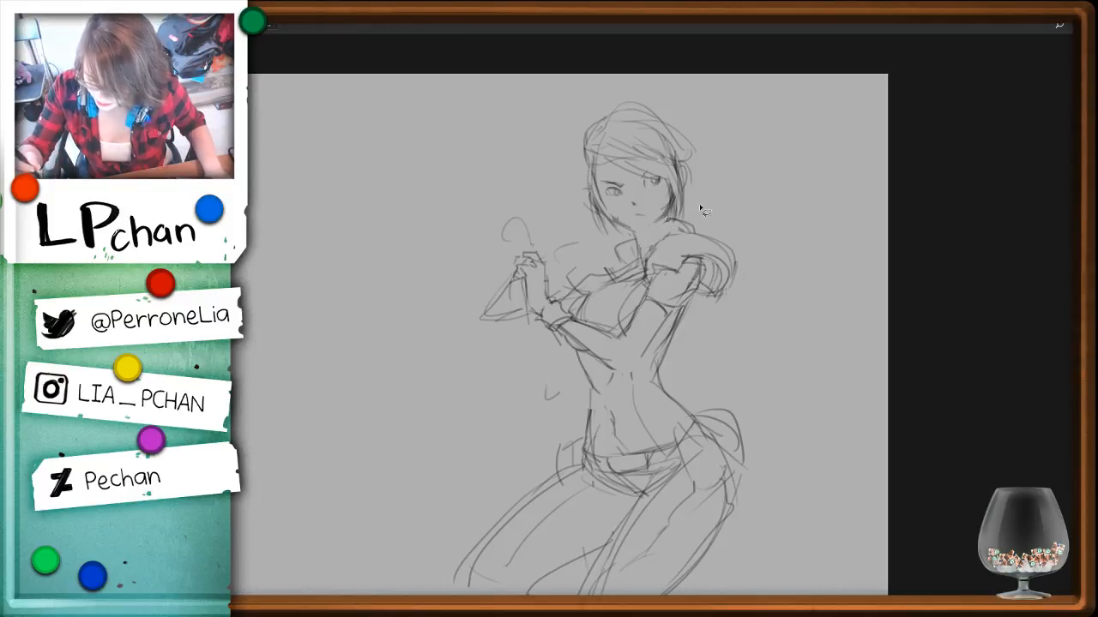
# Shift the head slightly toward the raised hand and redraw the jaw, neck and both collar flaps below it
pyautogui.hotkey('ctrl', '+')
pyautogui.hotkey('ctrl', '+')
pyautogui.press('b')
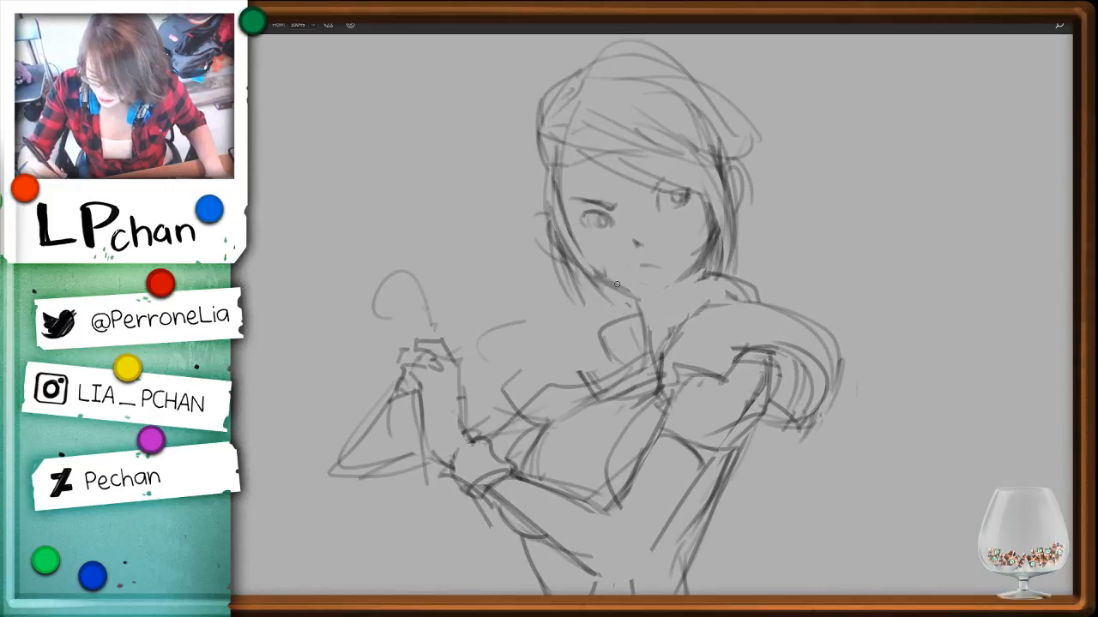
pyautogui.moveTo(723, 269)
pyautogui.mouseDown()
pyautogui.moveTo(607, 370)
pyautogui.moveTo(471, 231)
pyautogui.moveTo(643, 38)
pyautogui.moveTo(830, 141)
pyautogui.moveTo(763, 270)
pyautogui.mouseUp()
pyautogui.moveTo(679, 296)
pyautogui.mouseDown()
pyautogui.moveTo(641, 298)
pyautogui.moveTo(701, 275)
pyautogui.moveTo(652, 310)
pyautogui.moveTo(657, 347)
pyautogui.mouseUp()
pyautogui.hotkey('ctrl', 'd')
pyautogui.press('b')
pyautogui.moveTo(736, 285); pyautogui.dragTo(735, 302)
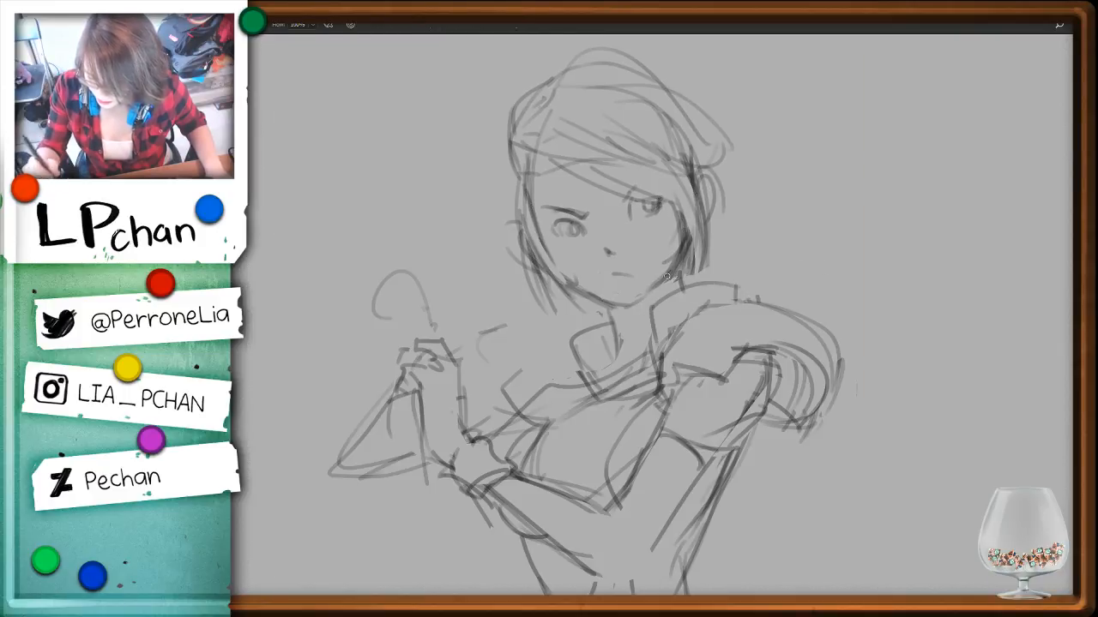
pyautogui.moveTo(671, 268)
pyautogui.mouseDown()
pyautogui.moveTo(636, 300)
pyautogui.moveTo(690, 291)
pyautogui.mouseUp()
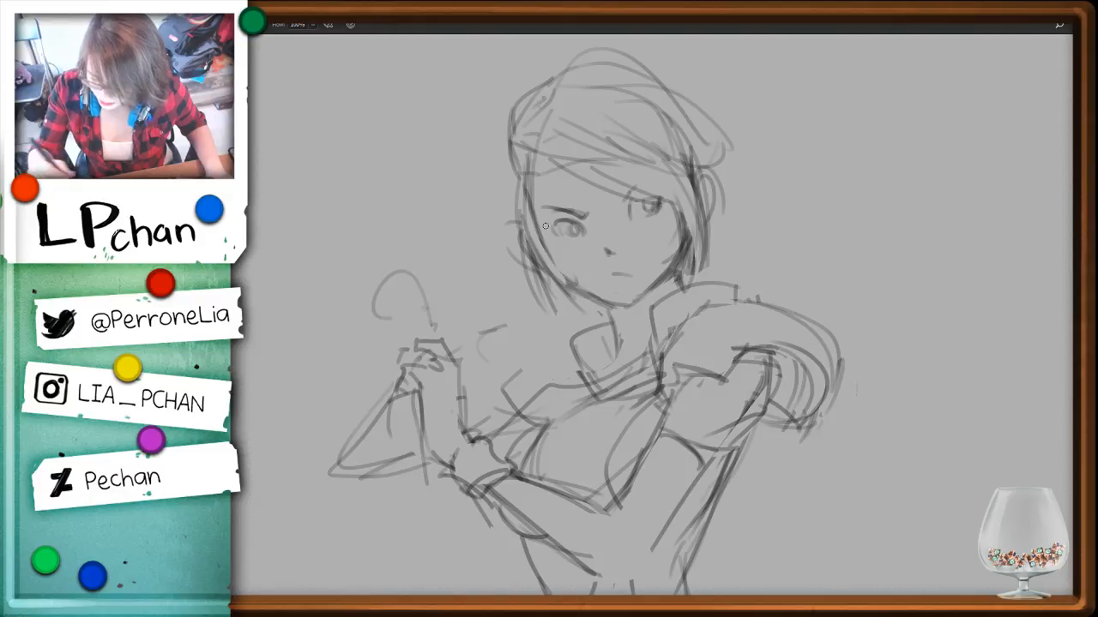
# Clear the loose hair tips beside the far cheek with the Lasso and redraw that side's hair lock
pyautogui.moveTo(518, 173)
pyautogui.mouseDown()
pyautogui.moveTo(525, 262)
pyautogui.moveTo(567, 295)
pyautogui.moveTo(535, 249)
pyautogui.moveTo(541, 300)
pyautogui.mouseUp()
pyautogui.press('l')
pyautogui.press('Delete')
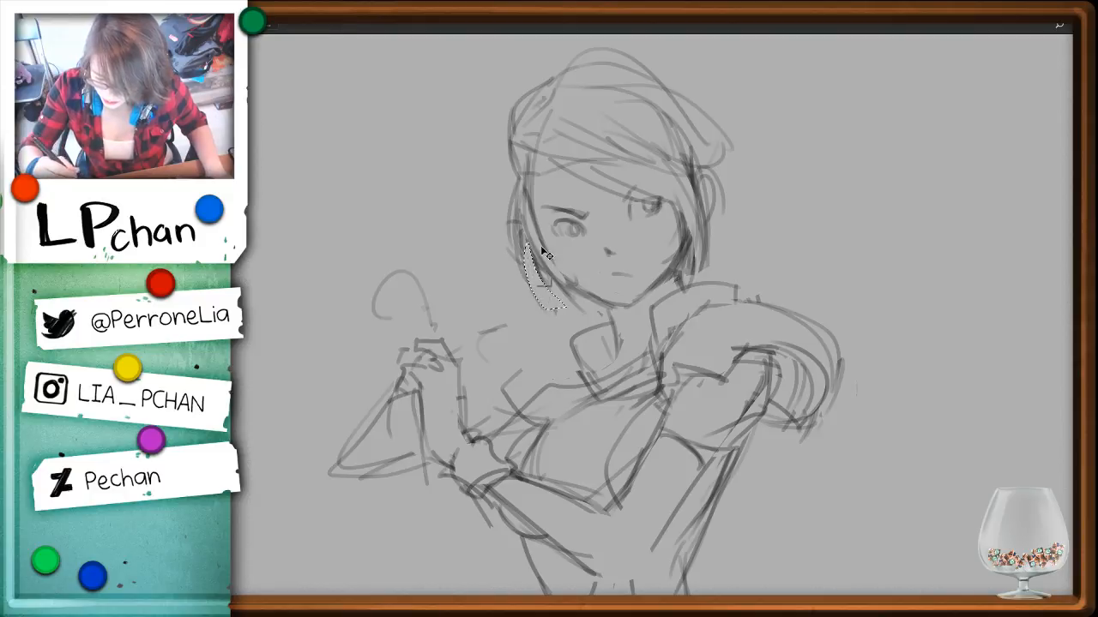
pyautogui.moveTo(546, 254); pyautogui.dragTo(555, 331)
pyautogui.press('Delete')
pyautogui.press('b')
pyautogui.moveTo(524, 175); pyautogui.dragTo(555, 293)
pyautogui.moveTo(520, 212); pyautogui.dragTo(543, 283)
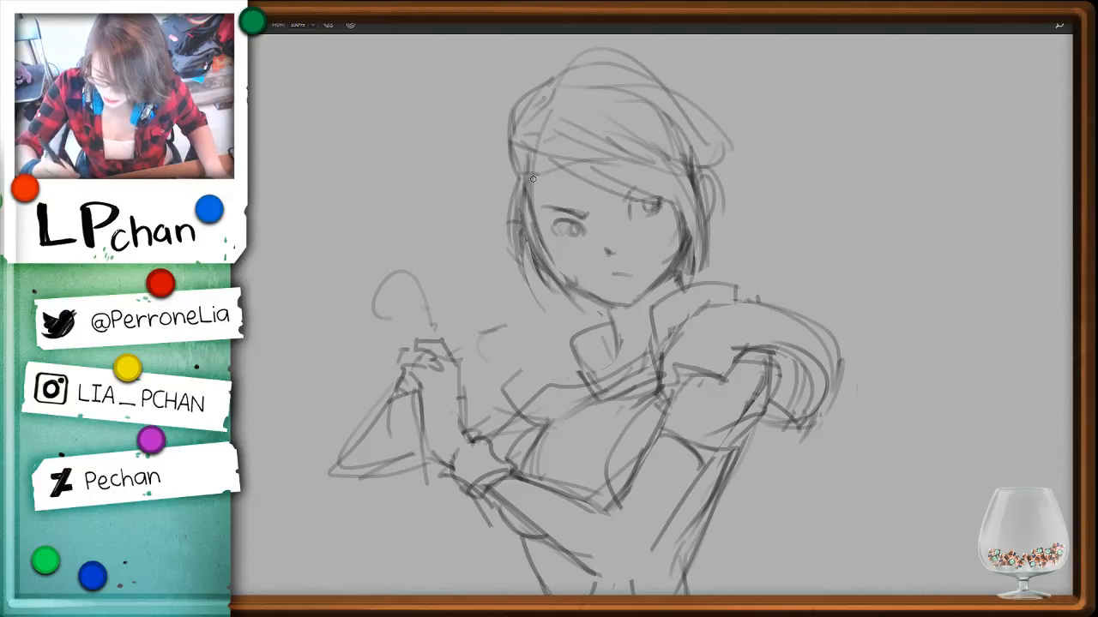
pyautogui.moveTo(534, 178); pyautogui.dragTo(530, 221)
# Draw the fringe sweeping over the forehead, clean the far cheek edge and darken the hair locks framing the face
pyautogui.moveTo(535, 157); pyautogui.dragTo(612, 196)
pyautogui.moveTo(573, 164); pyautogui.dragTo(639, 192)
pyautogui.press('l')
pyautogui.moveTo(540, 213)
pyautogui.mouseDown()
pyautogui.moveTo(577, 277)
pyautogui.moveTo(546, 217)
pyautogui.mouseUp()
pyautogui.press('Delete')
pyautogui.moveTo(549, 261); pyautogui.dragTo(588, 254)
pyautogui.press('Delete')
pyautogui.press('b')
pyautogui.moveTo(527, 190)
pyautogui.mouseDown()
pyautogui.moveTo(561, 280)
pyautogui.moveTo(583, 291)
pyautogui.mouseUp()
pyautogui.moveTo(525, 241)
pyautogui.mouseDown()
pyautogui.moveTo(567, 309)
pyautogui.moveTo(596, 304)
pyautogui.mouseUp()
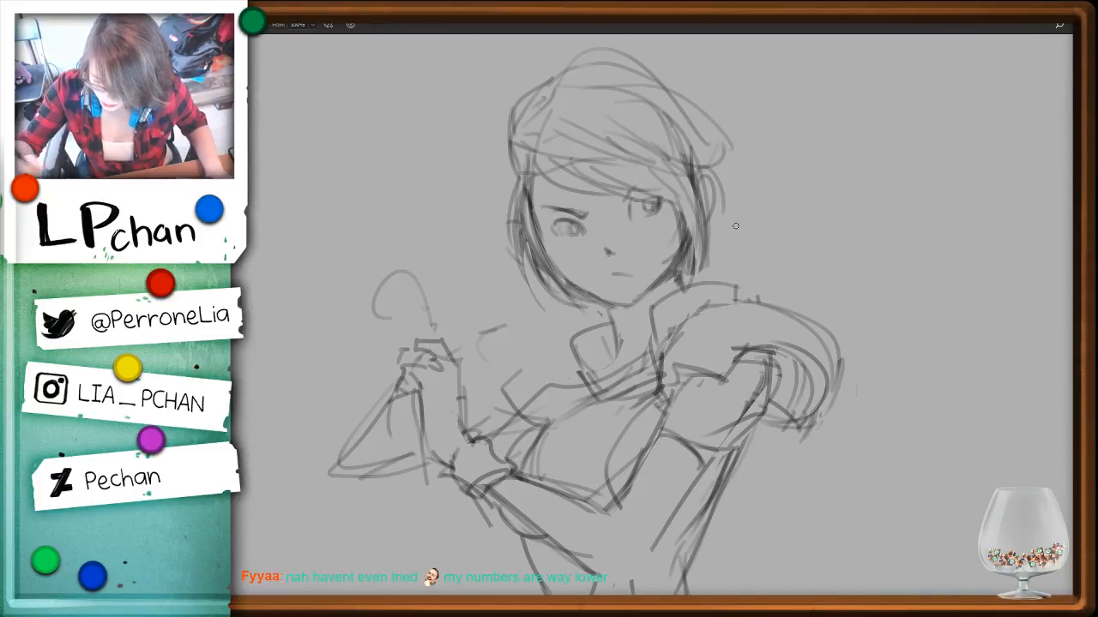
pyautogui.moveTo(693, 176)
pyautogui.mouseDown()
pyautogui.moveTo(704, 255)
pyautogui.moveTo(696, 214)
pyautogui.moveTo(678, 280)
pyautogui.mouseUp()
# Redraw the far shoulder's puffed sleeve outline and touch up the raised forearm
pyautogui.hotkey('ctrl', '-')
pyautogui.hotkey('ctrl', '-')
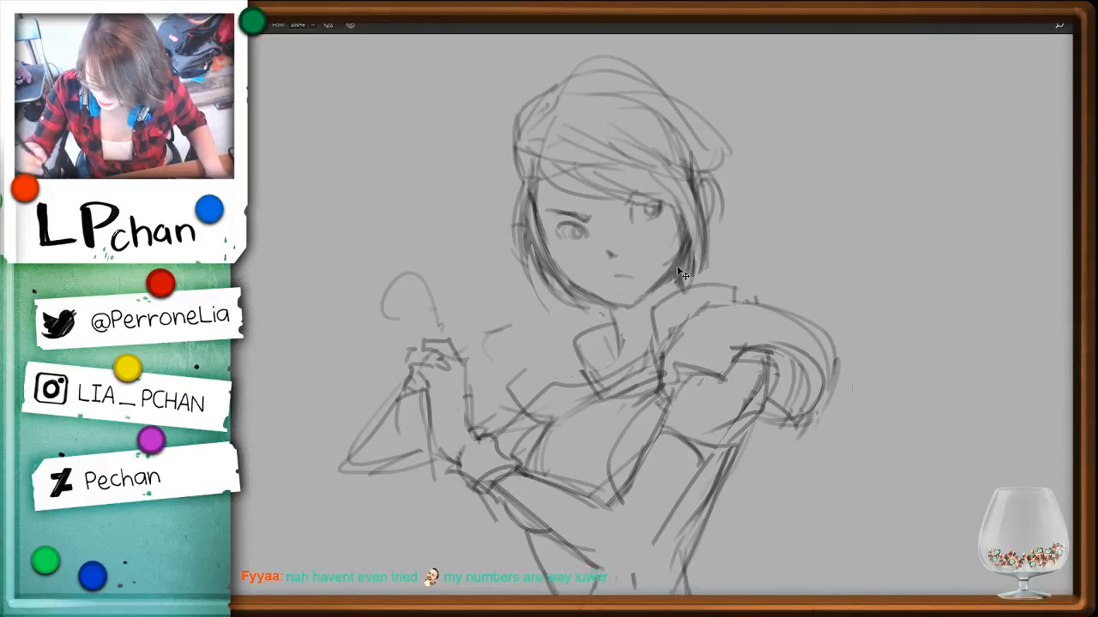
pyautogui.moveTo(680, 396); pyautogui.dragTo(683, 344)
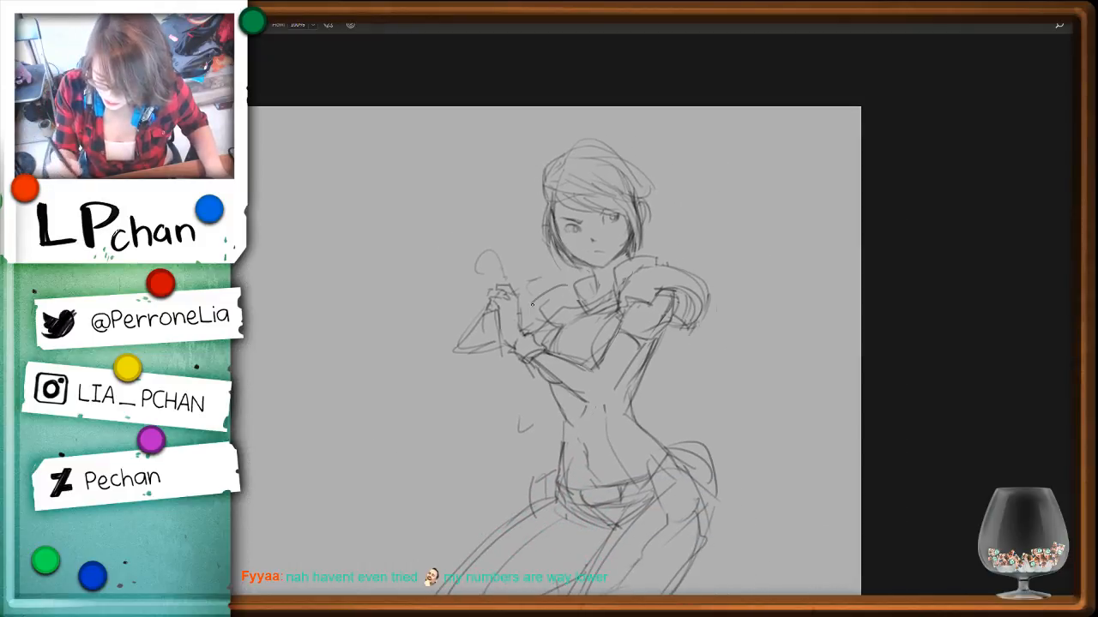
pyautogui.moveTo(478, 315); pyautogui.dragTo(483, 337)
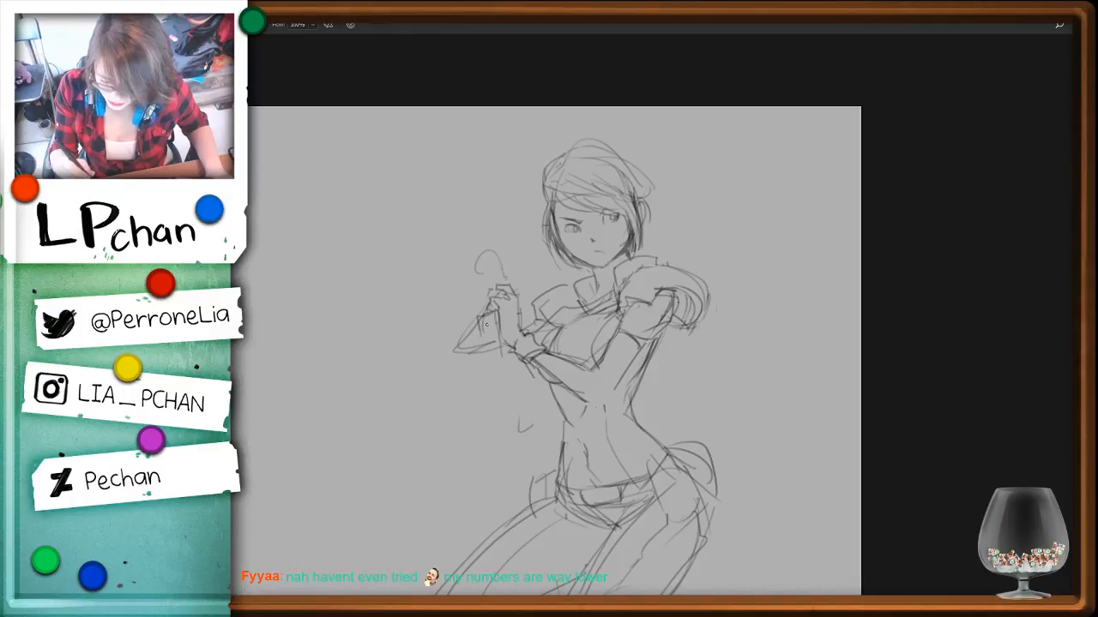
# Replace the loop above the raised hand with the outline of an upright handgun beside the face
pyautogui.moveTo(513, 249); pyautogui.dragTo(470, 264)
pyautogui.hotkey('ctrl', 'alt', 'z')
pyautogui.hotkey('ctrl', 'alt', 'z')
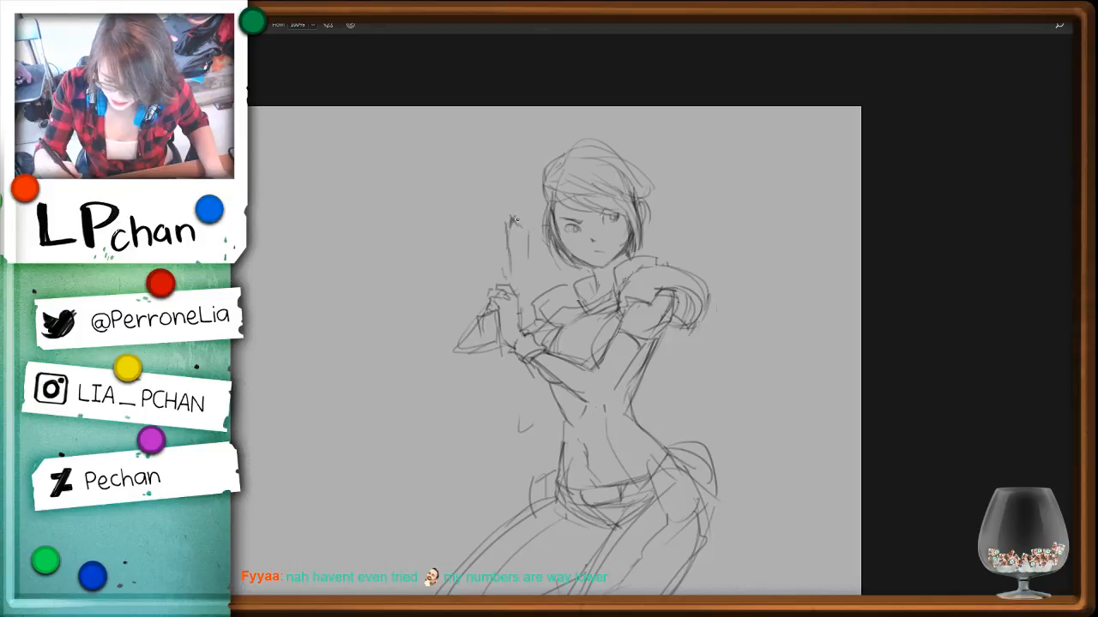
pyautogui.moveTo(528, 204)
pyautogui.mouseDown()
pyautogui.moveTo(529, 276)
pyautogui.moveTo(520, 216)
pyautogui.moveTo(518, 268)
pyautogui.mouseUp()
pyautogui.moveTo(531, 223); pyautogui.dragTo(525, 322)
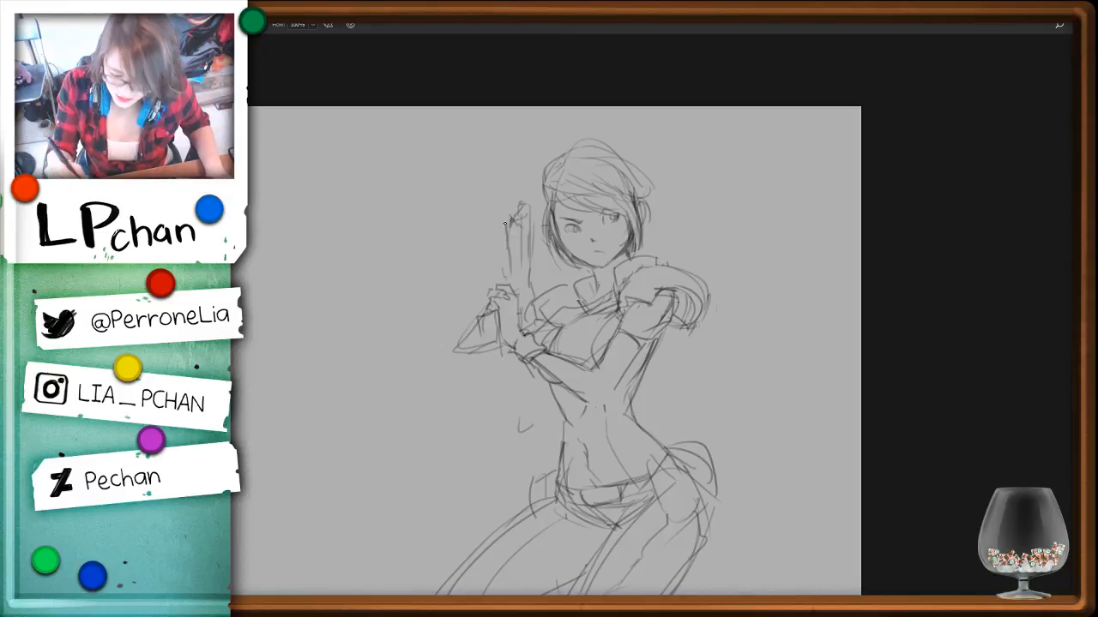
pyautogui.moveTo(505, 224); pyautogui.dragTo(518, 207)
pyautogui.moveTo(524, 208); pyautogui.dragTo(525, 227)
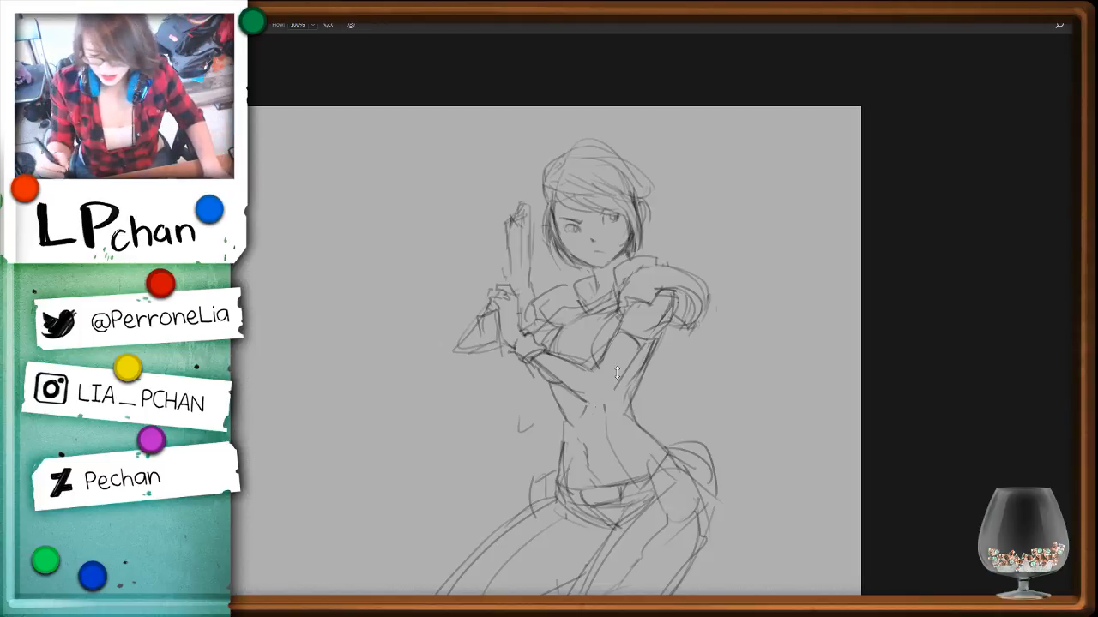
# Redraw the bent forearm's contours toward the elbow and erase the chest lines overlapping it
pyautogui.hotkey('ctrl', '+')
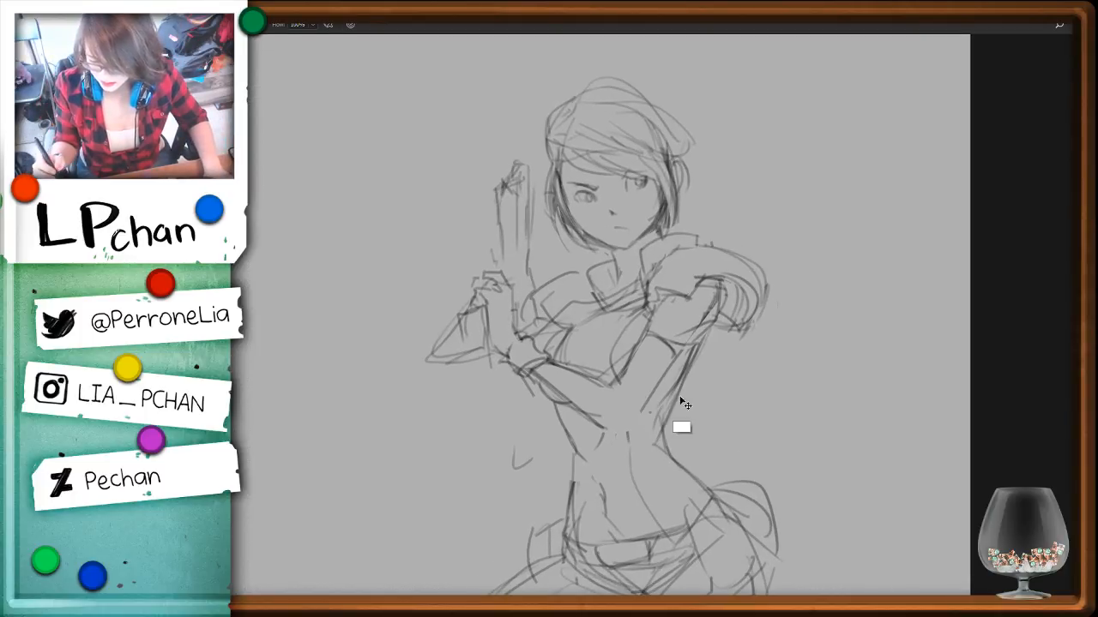
pyautogui.moveTo(527, 396)
pyautogui.mouseDown()
pyautogui.moveTo(549, 369)
pyautogui.moveTo(533, 391)
pyautogui.moveTo(632, 440)
pyautogui.mouseUp()
pyautogui.press('e')
pyautogui.moveTo(619, 377); pyautogui.dragTo(585, 374)
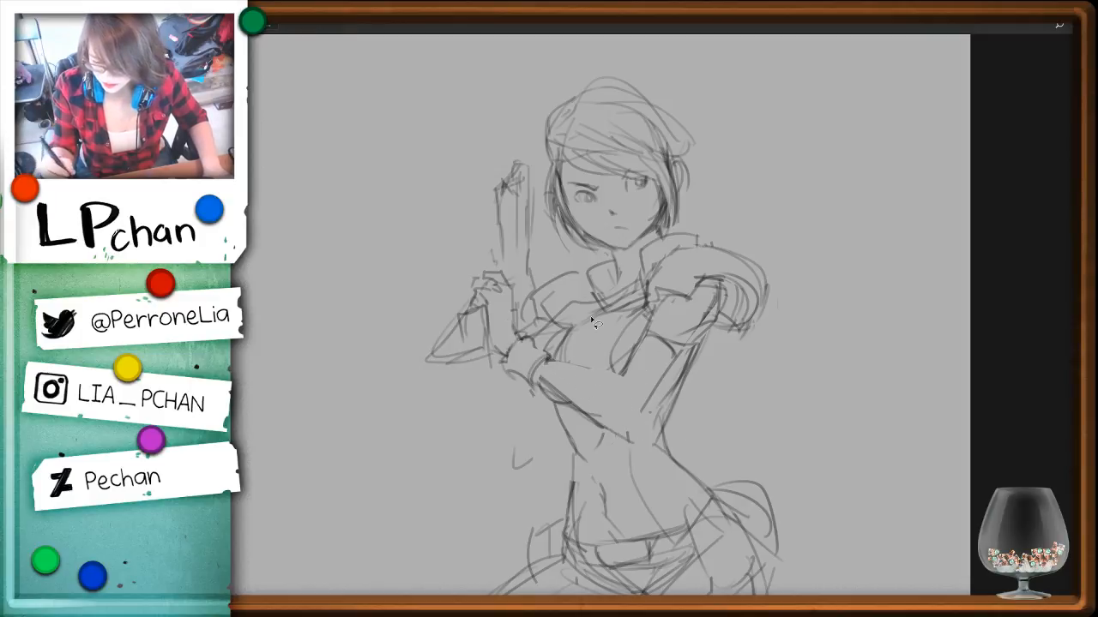
# Delete the rough handgun outline beside the face and clean up the stray lines around the raised hand
pyautogui.moveTo(518, 170); pyautogui.dragTo(502, 257)
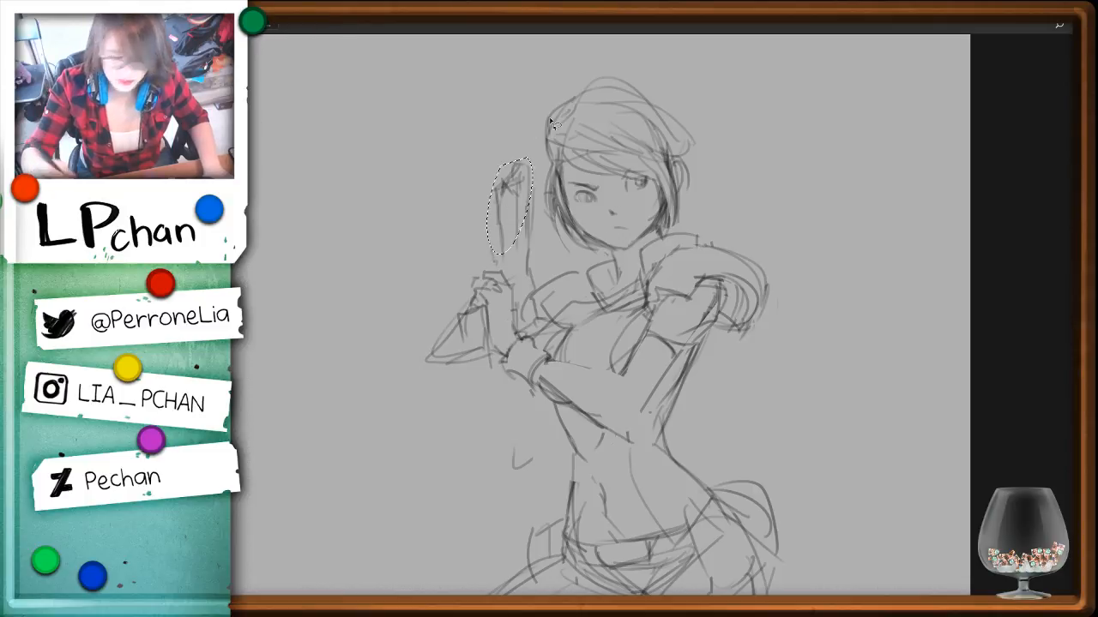
pyautogui.press('Delete')
pyautogui.hotkey('ctrl', 'd')
pyautogui.moveTo(771, 463)
pyautogui.mouseDown()
pyautogui.moveTo(787, 360)
pyautogui.moveTo(776, 355)
pyautogui.mouseUp()
pyautogui.moveTo(807, 396); pyautogui.dragTo(813, 373)
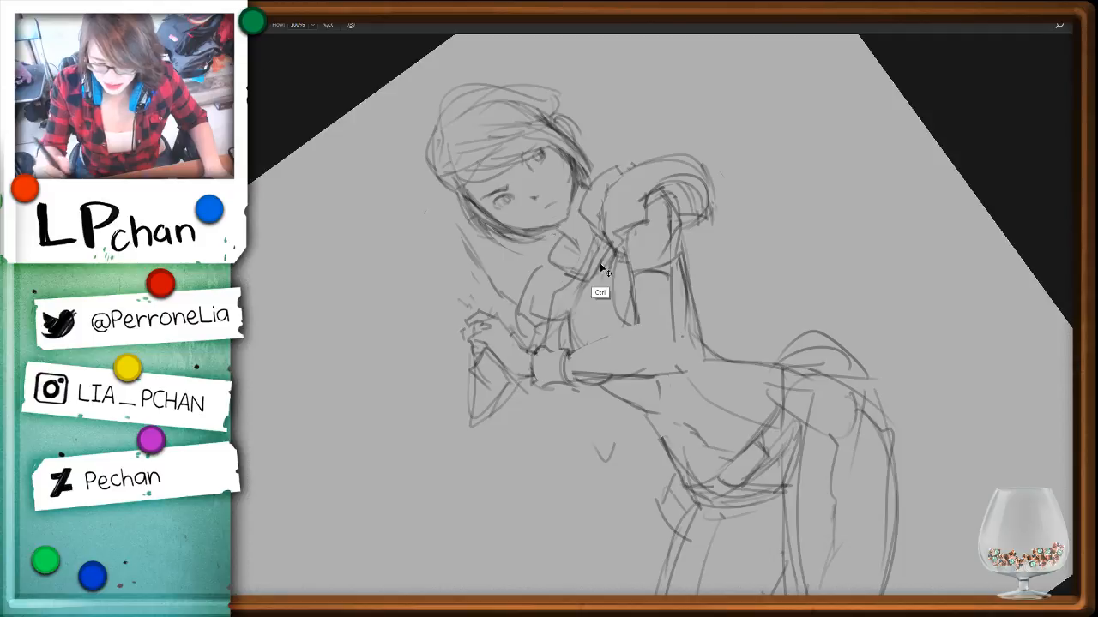
pyautogui.moveTo(549, 283)
pyautogui.mouseDown()
pyautogui.moveTo(514, 347)
pyautogui.moveTo(506, 301)
pyautogui.mouseUp()
pyautogui.hotkey('ctrl', 'z')
pyautogui.press('l')
pyautogui.press('Delete')
pyautogui.moveTo(482, 355); pyautogui.dragTo(477, 391)
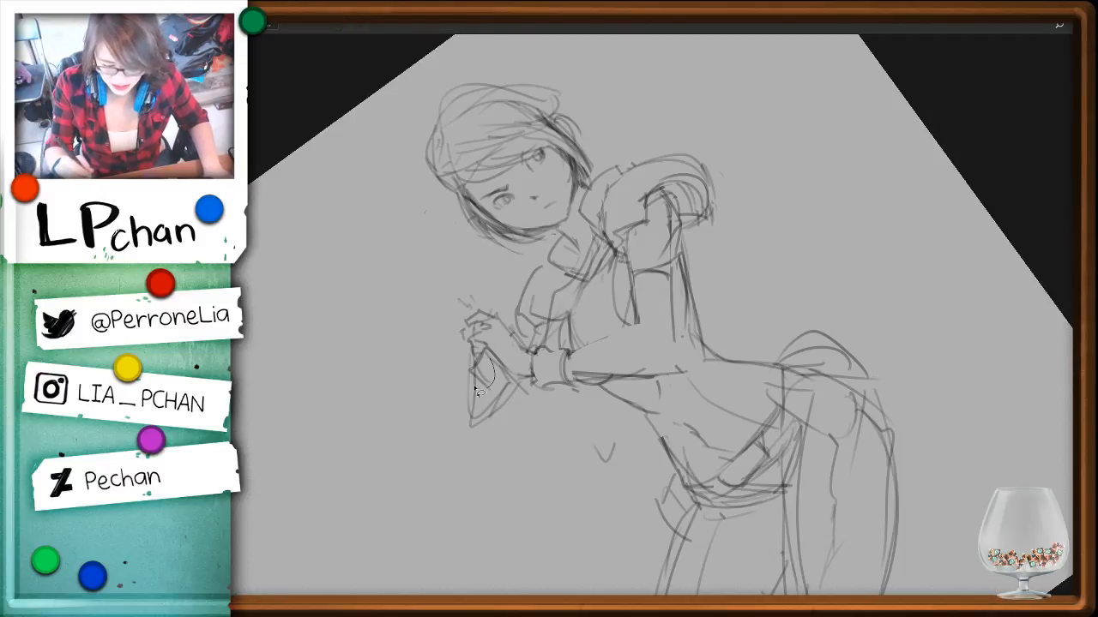
pyautogui.hotkey('ctrl', 'z')
# Add a new layer and draw a handgun's slide outline in side view on the empty canvas beside the figure
pyautogui.hotkey('ctrl', 'shift', 'n')
pyautogui.press('Return')
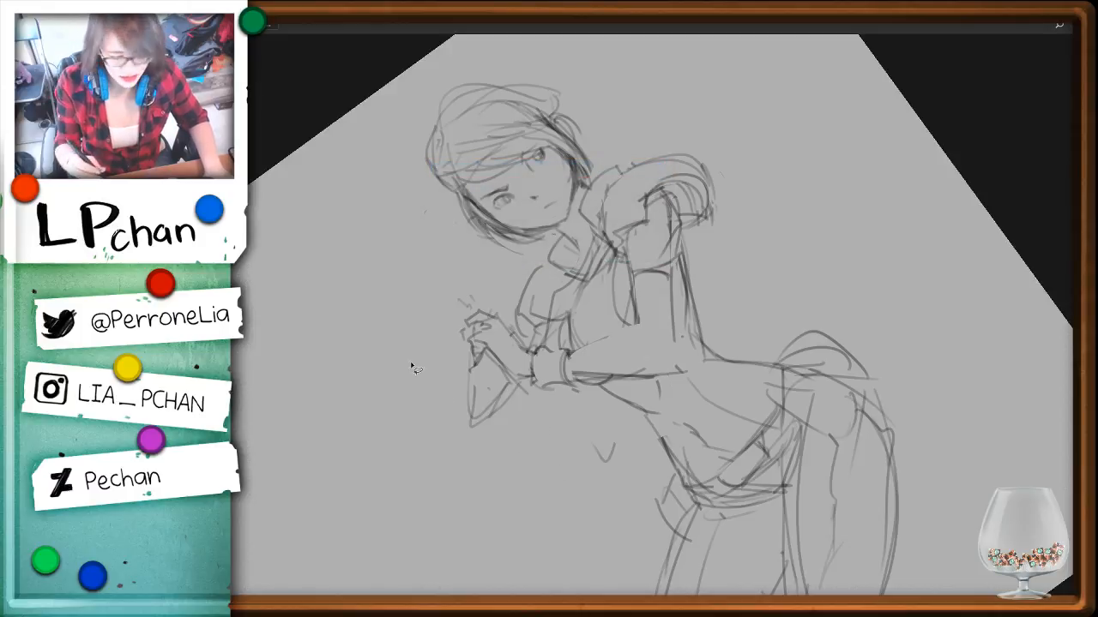
pyautogui.moveTo(278, 250); pyautogui.dragTo(363, 251)
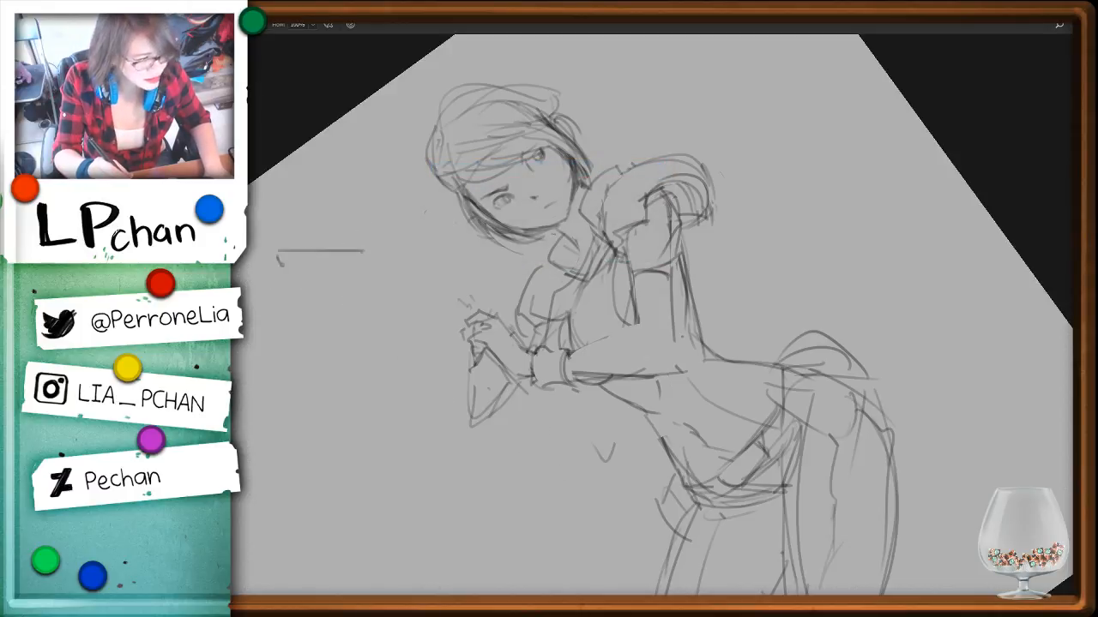
pyautogui.moveTo(280, 261)
pyautogui.mouseDown()
pyautogui.moveTo(286, 275)
pyautogui.moveTo(388, 276)
pyautogui.moveTo(378, 248)
pyautogui.moveTo(413, 246)
pyautogui.moveTo(415, 279)
pyautogui.mouseUp()
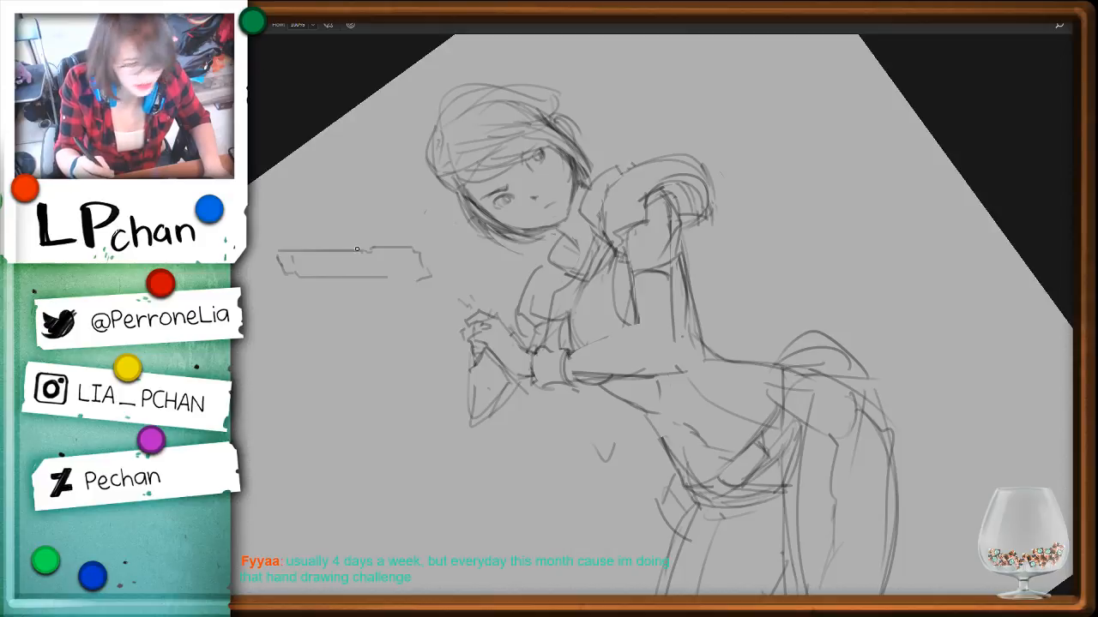
# Shift the bottom edge of the handgun's slide slightly lower to make the body thicker
pyautogui.press('l')
pyautogui.moveTo(383, 252)
pyautogui.mouseDown()
pyautogui.moveTo(401, 288)
pyautogui.moveTo(386, 255)
pyautogui.mouseUp()
pyautogui.hotkey('ctrl', 't')
pyautogui.moveTo(369, 292); pyautogui.dragTo(369, 302)
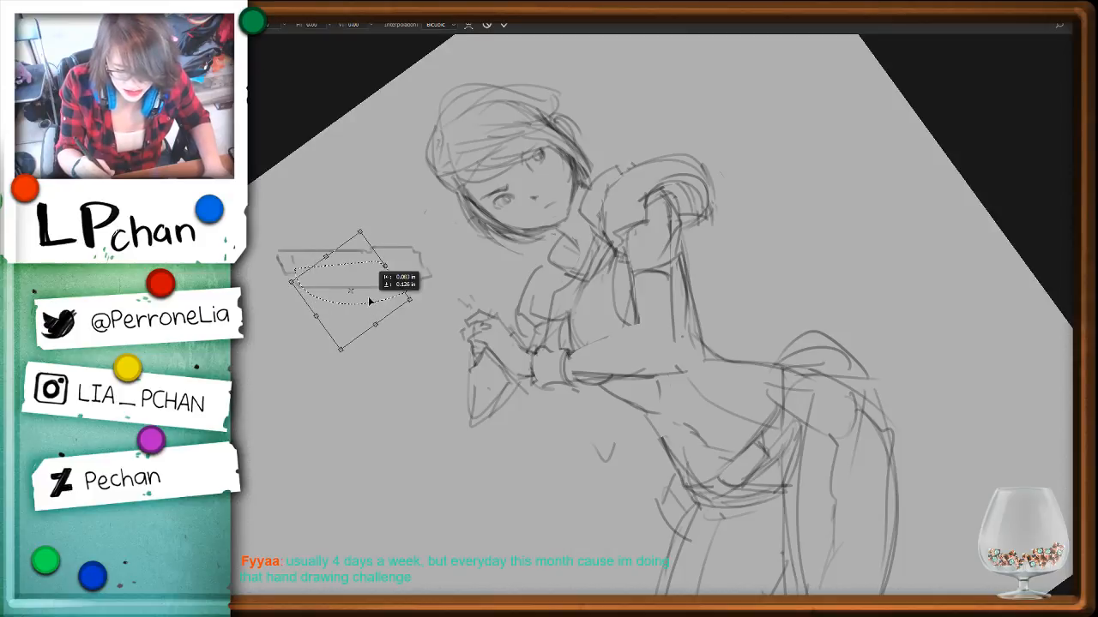
pyautogui.press('Escape')
pyautogui.press('b')
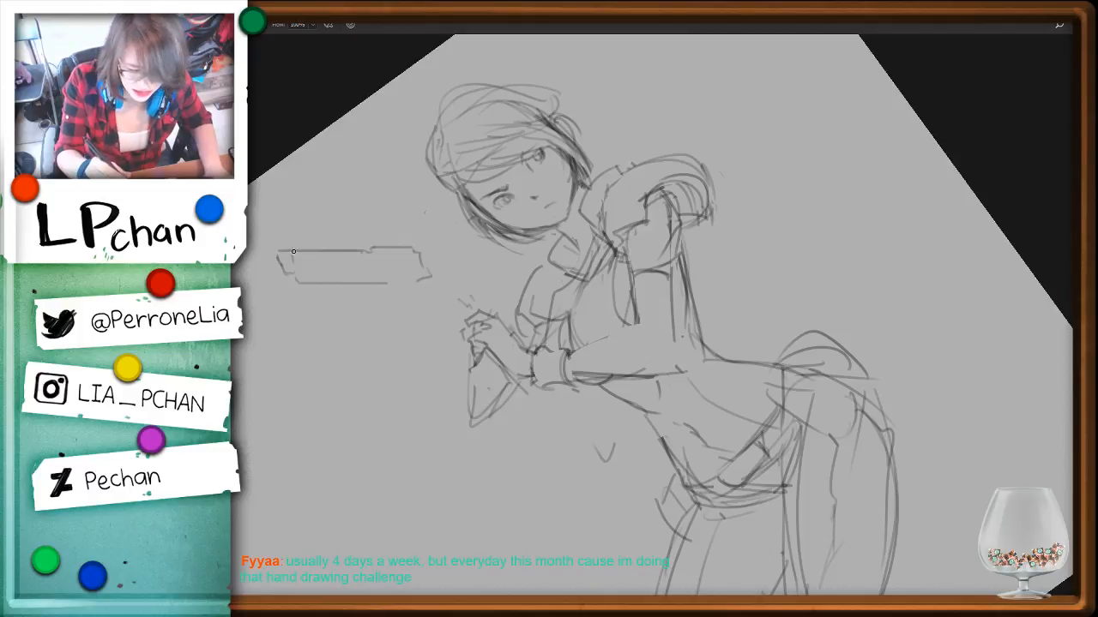
# Add the muzzle, the notch along the slide's top edge and the hammer at the rear of the handgun
pyautogui.moveTo(293, 252)
pyautogui.mouseDown()
pyautogui.moveTo(296, 276)
pyautogui.moveTo(284, 271)
pyautogui.moveTo(288, 250)
pyautogui.moveTo(385, 256)
pyautogui.mouseUp()
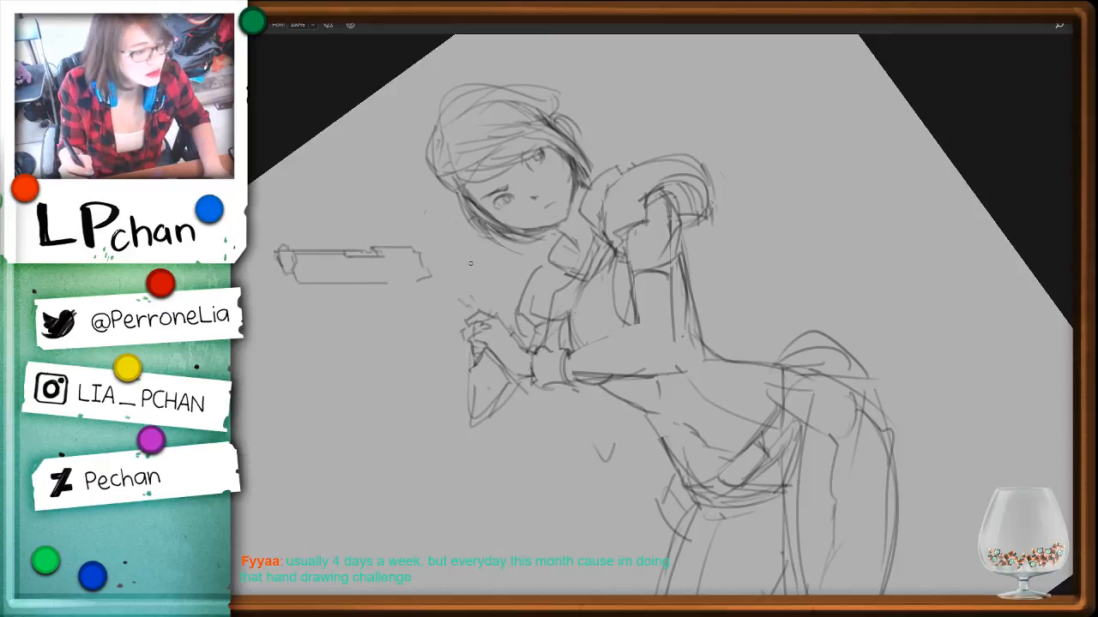
pyautogui.moveTo(405, 245)
pyautogui.mouseDown()
pyautogui.moveTo(424, 250)
pyautogui.moveTo(430, 267)
pyautogui.moveTo(418, 293)
pyautogui.moveTo(388, 295)
pyautogui.moveTo(399, 343)
pyautogui.mouseUp()
pyautogui.hotkey('ctrl', 'alt', 'z')
pyautogui.hotkey('ctrl', 'alt', 'z')
pyautogui.hotkey('ctrl', 'shift', 'z')
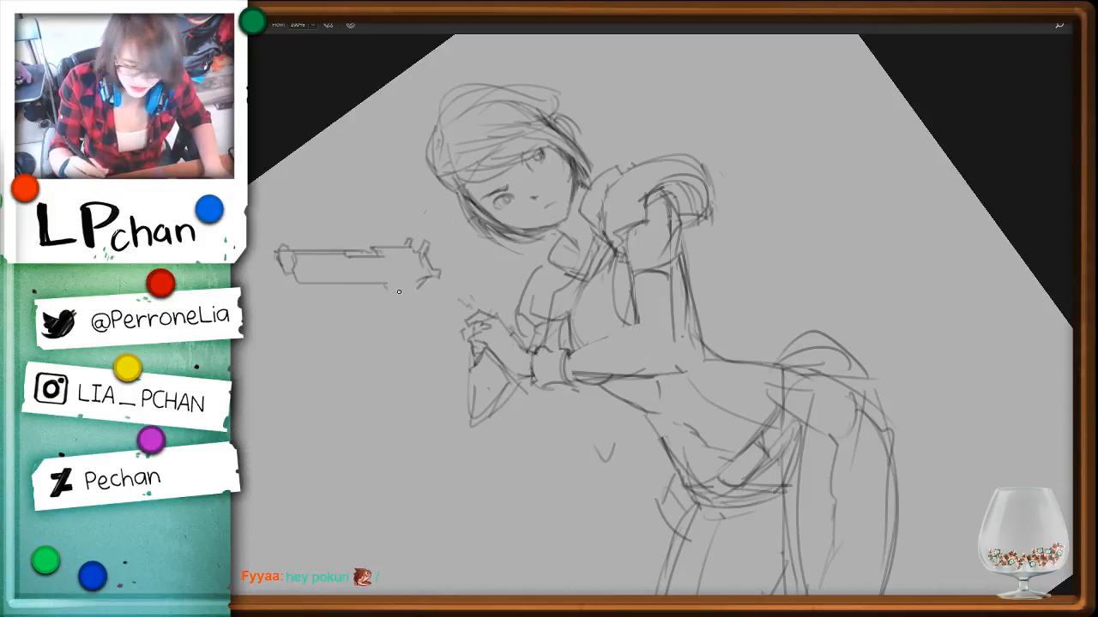
# Draw the front and back edges of the handgun's grip and the trigger guard under the slide
pyautogui.moveTo(382, 283); pyautogui.dragTo(405, 339)
pyautogui.moveTo(422, 284); pyautogui.dragTo(436, 331)
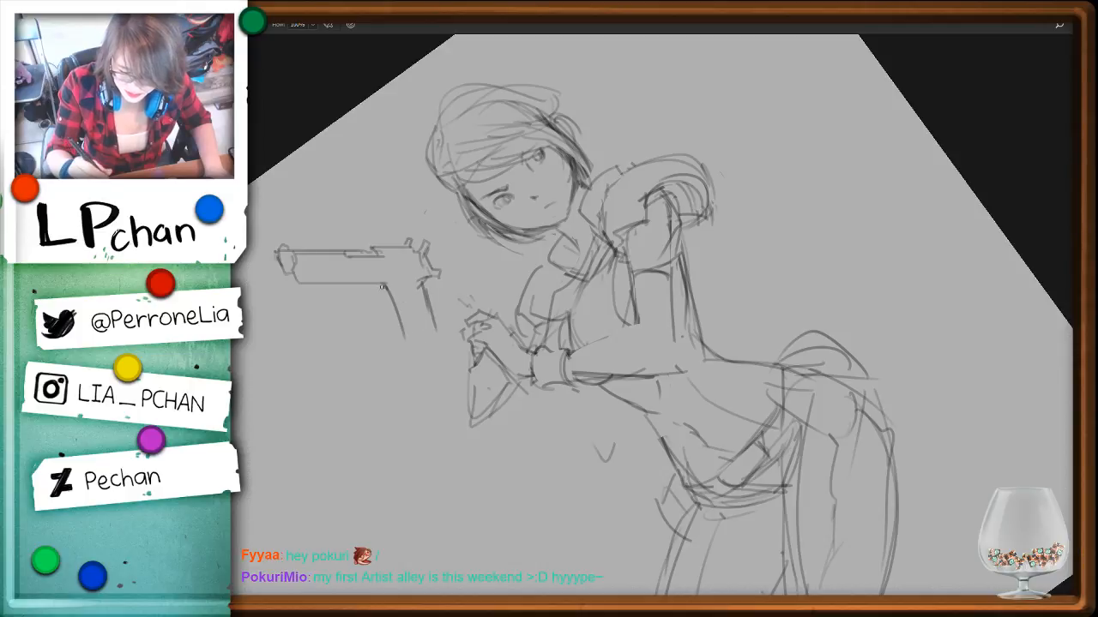
pyautogui.moveTo(384, 290); pyautogui.dragTo(403, 339)
pyautogui.moveTo(352, 281)
pyautogui.mouseDown()
pyautogui.moveTo(348, 303)
pyautogui.moveTo(382, 304)
pyautogui.mouseUp()
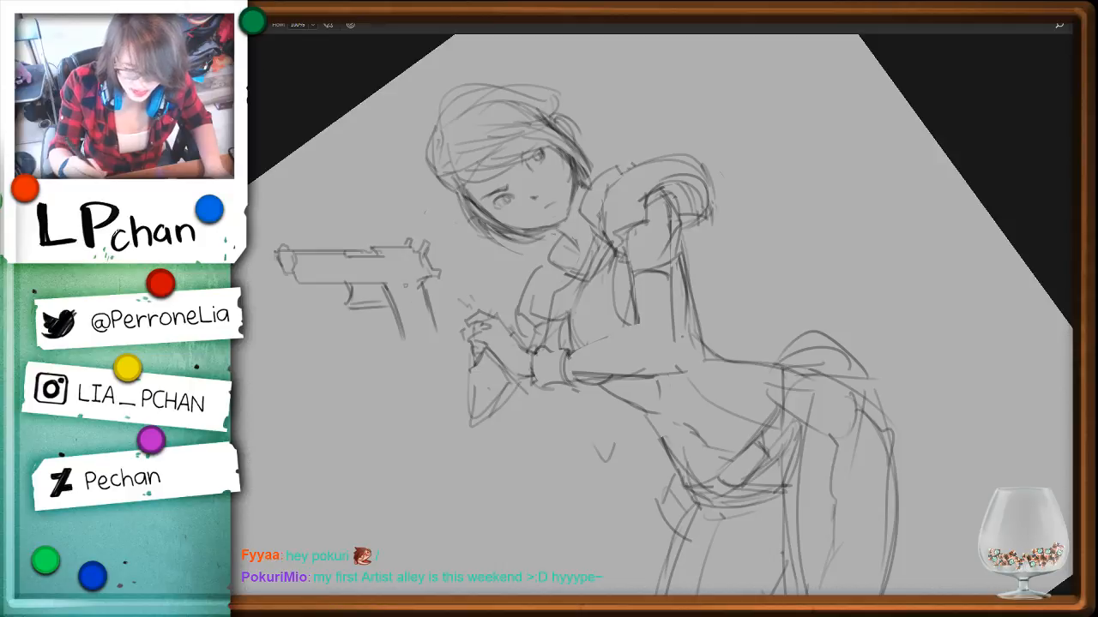
pyautogui.moveTo(395, 265)
pyautogui.mouseDown()
pyautogui.moveTo(410, 340)
pyautogui.moveTo(418, 263)
pyautogui.moveTo(421, 284)
pyautogui.moveTo(412, 268)
pyautogui.mouseUp()
pyautogui.moveTo(418, 268); pyautogui.dragTo(432, 323)
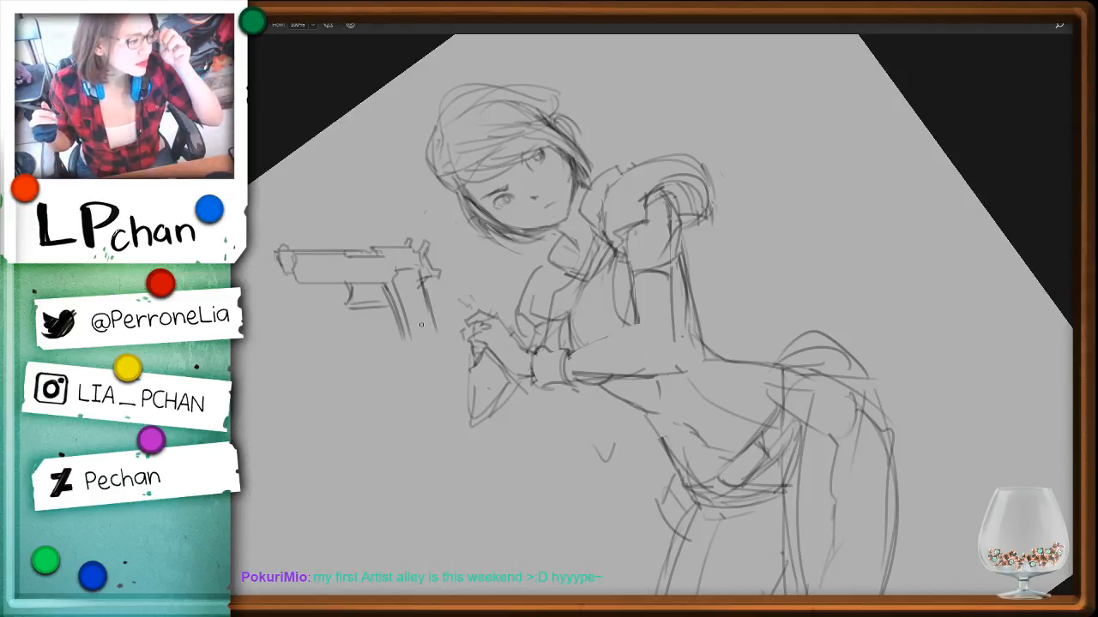
# Rework the back edge of the grip, close its base and add the small round screws
pyautogui.press('e')
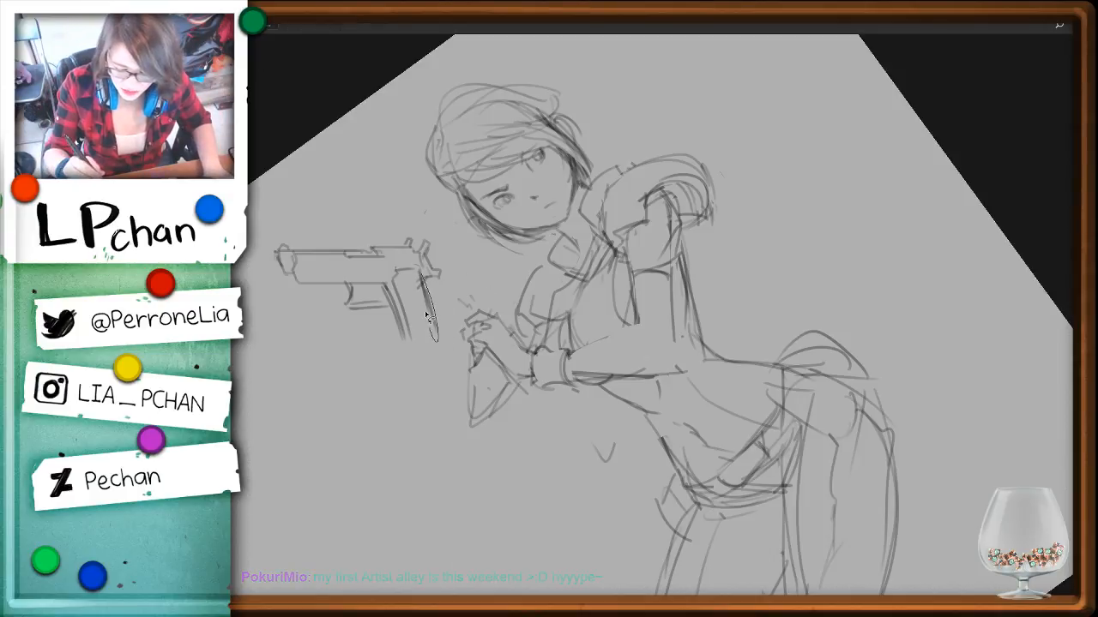
pyautogui.moveTo(433, 331)
pyautogui.mouseDown()
pyautogui.moveTo(424, 287)
pyautogui.moveTo(446, 336)
pyautogui.moveTo(404, 353)
pyautogui.moveTo(444, 338)
pyautogui.moveTo(432, 327)
pyautogui.mouseUp()
pyautogui.press('b')
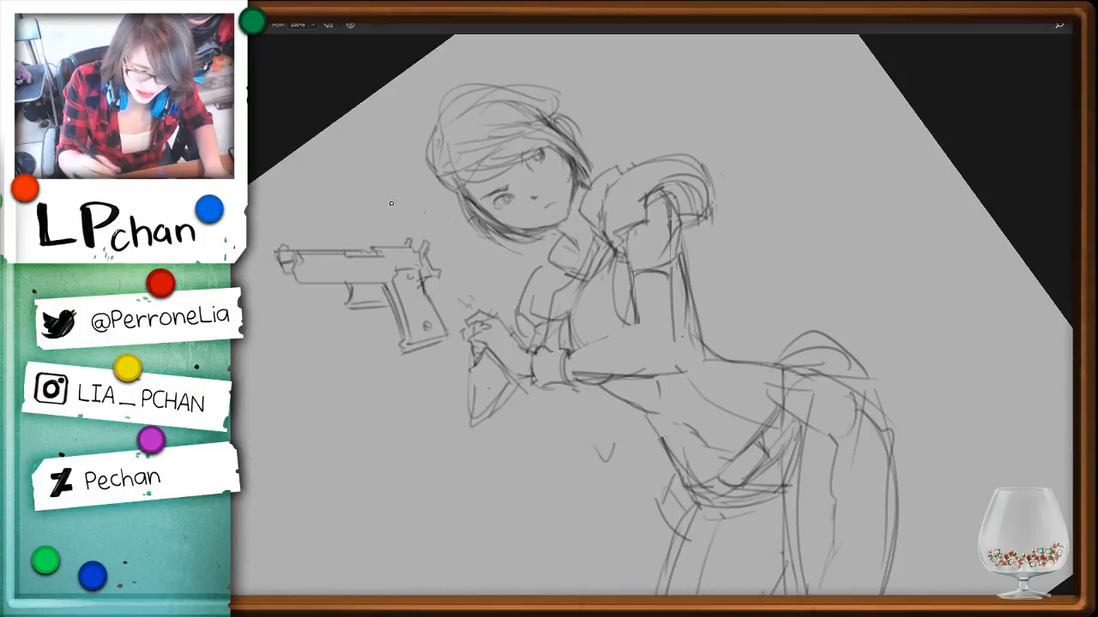
# Draw the lengthwise detail lines on the slide and barrel and round off the trigger and its guard
pyautogui.moveTo(295, 266); pyautogui.dragTo(357, 266)
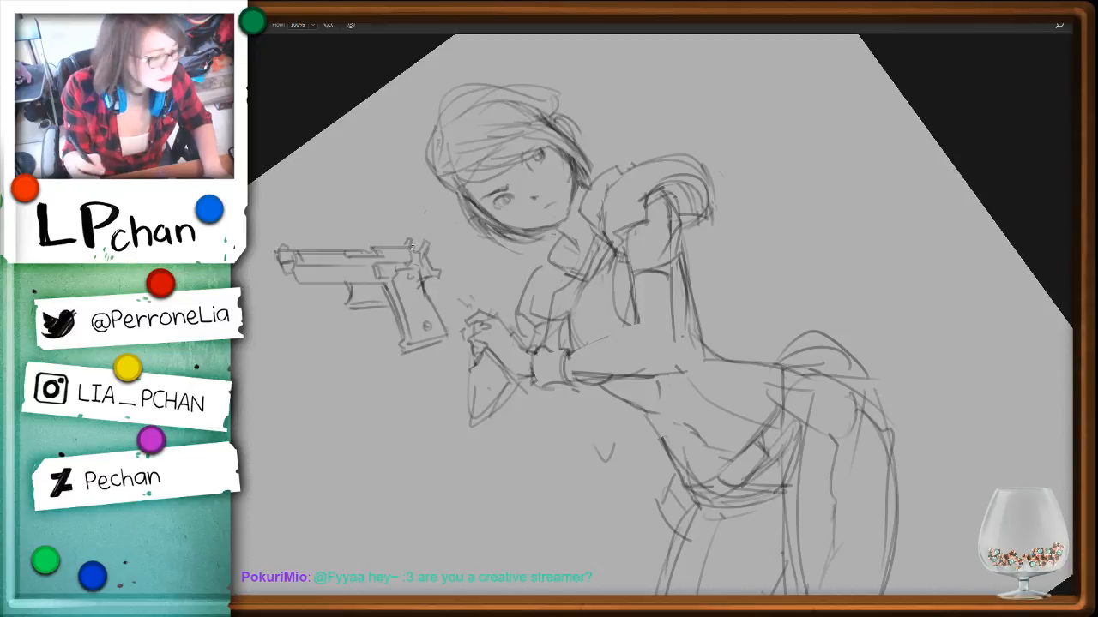
pyautogui.moveTo(295, 275); pyautogui.dragTo(357, 281)
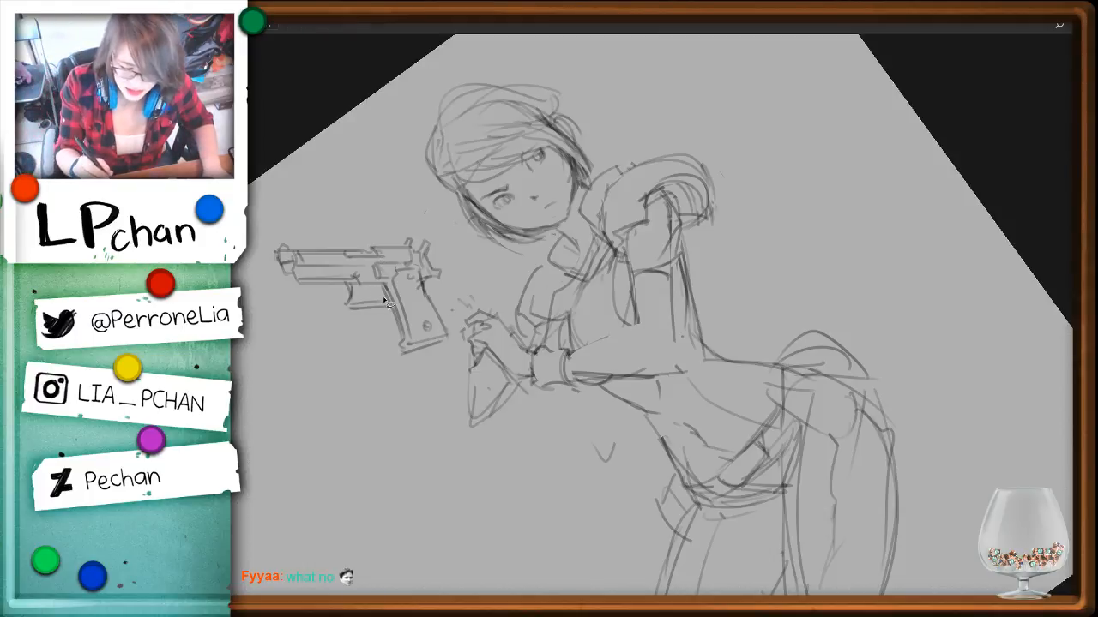
pyautogui.moveTo(355, 297)
pyautogui.mouseDown()
pyautogui.moveTo(384, 307)
pyautogui.moveTo(356, 299)
pyautogui.moveTo(385, 300)
pyautogui.moveTo(374, 298)
pyautogui.mouseUp()
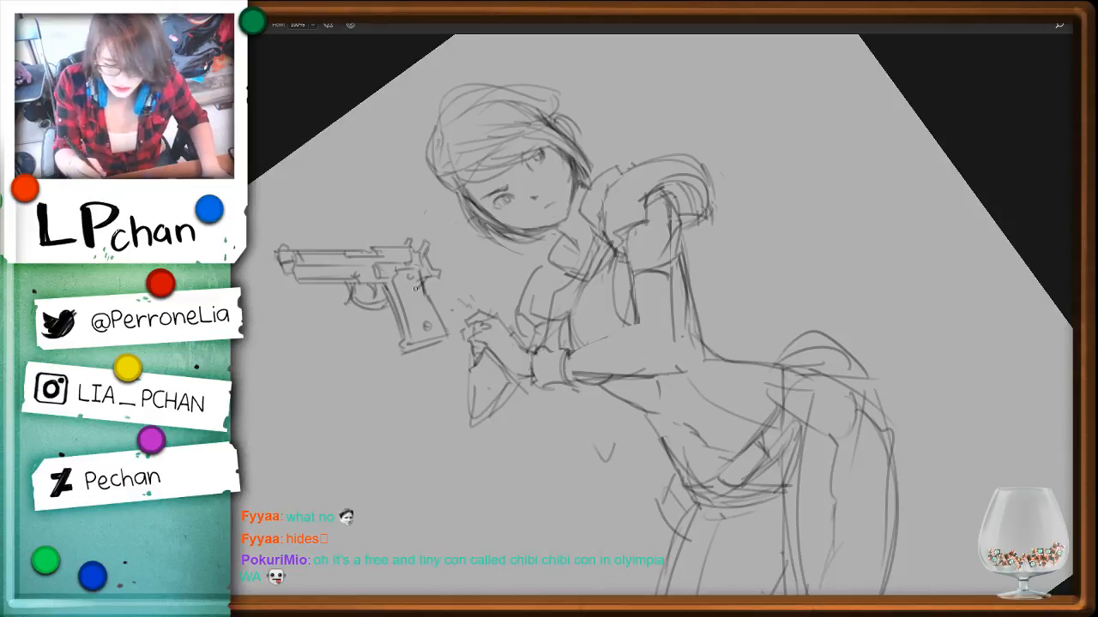
# Move the handgun sketch onto the raised hand and rotate it so the barrel points up beside the face
pyautogui.press('l')
pyautogui.moveTo(443, 249)
pyautogui.mouseDown()
pyautogui.moveTo(236, 347)
pyautogui.moveTo(442, 251)
pyautogui.mouseUp()
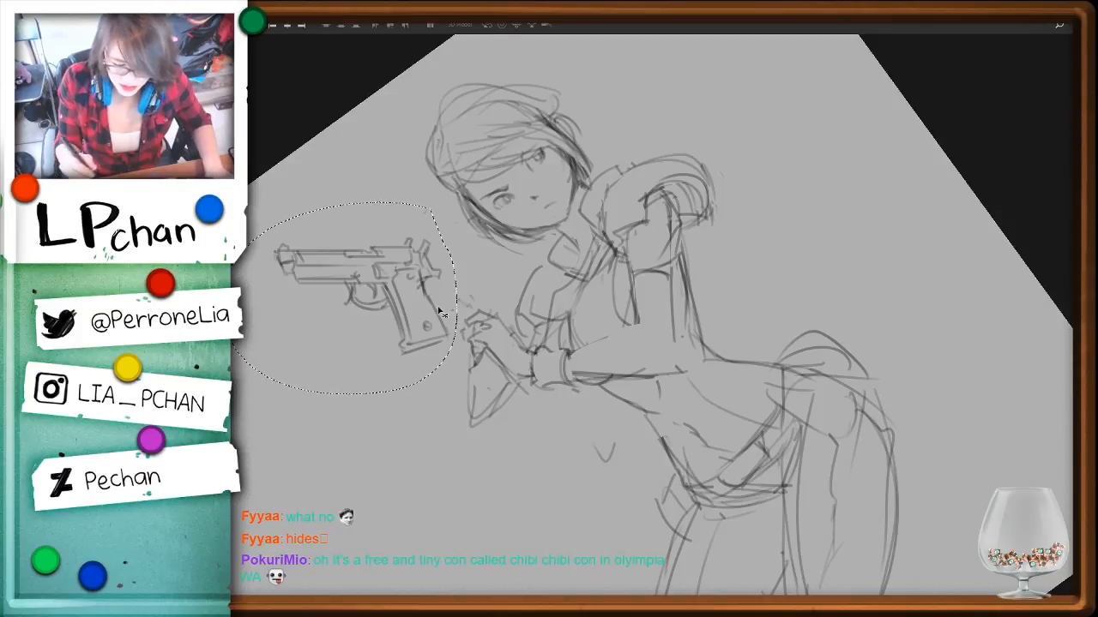
pyautogui.press('v')
pyautogui.moveTo(409, 295)
pyautogui.mouseDown()
pyautogui.moveTo(529, 313)
pyautogui.moveTo(501, 326)
pyautogui.mouseUp()
pyautogui.hotkey('ctrl', 't')
pyautogui.moveTo(588, 414); pyautogui.dragTo(492, 433)
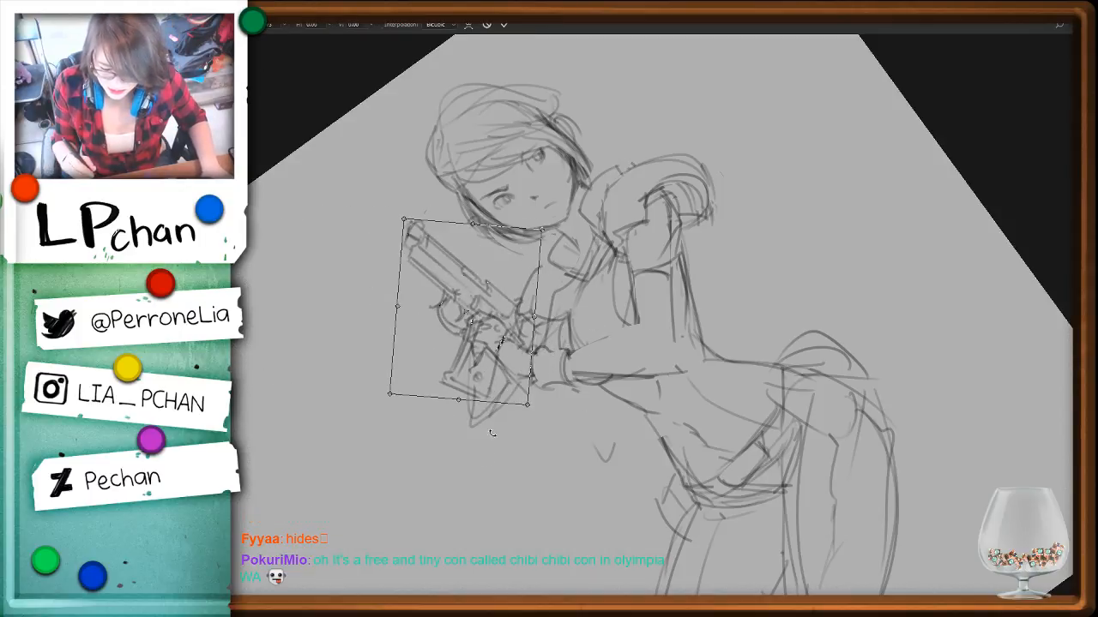
# Fine-tune the handgun's angle, position and size so the grip sits in the raised hand
pyautogui.moveTo(496, 356); pyautogui.dragTo(498, 341)
pyautogui.moveTo(582, 341); pyautogui.dragTo(588, 314)
pyautogui.moveTo(512, 337); pyautogui.dragTo(512, 344)
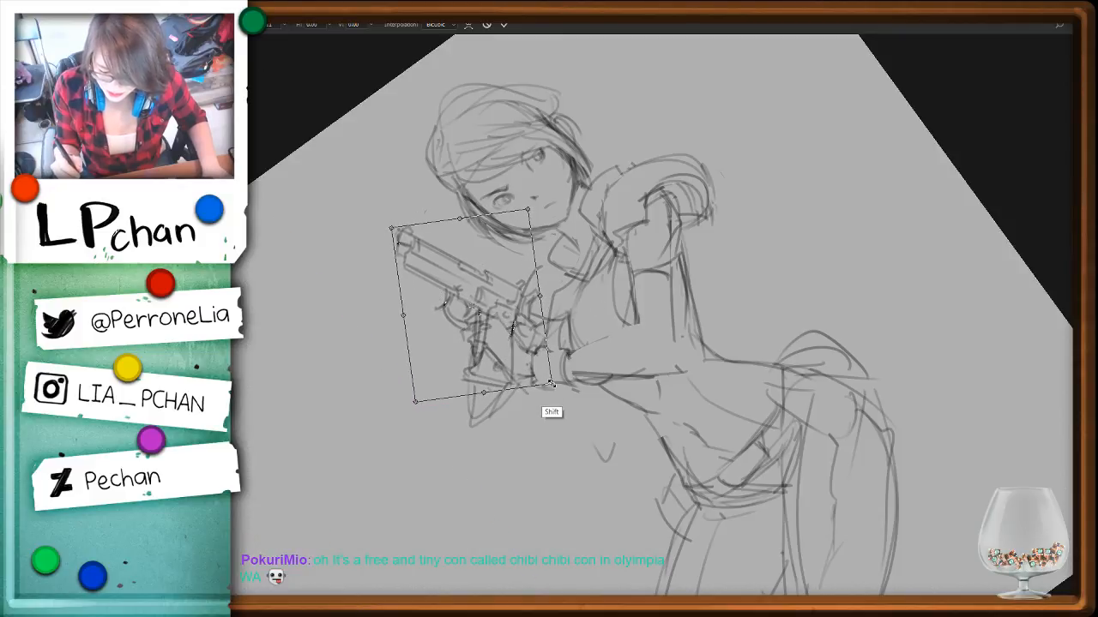
pyautogui.moveTo(553, 384)
pyautogui.mouseDown()
pyautogui.moveTo(571, 398)
pyautogui.moveTo(511, 360)
pyautogui.moveTo(515, 371)
pyautogui.mouseUp()
pyautogui.press('Return')
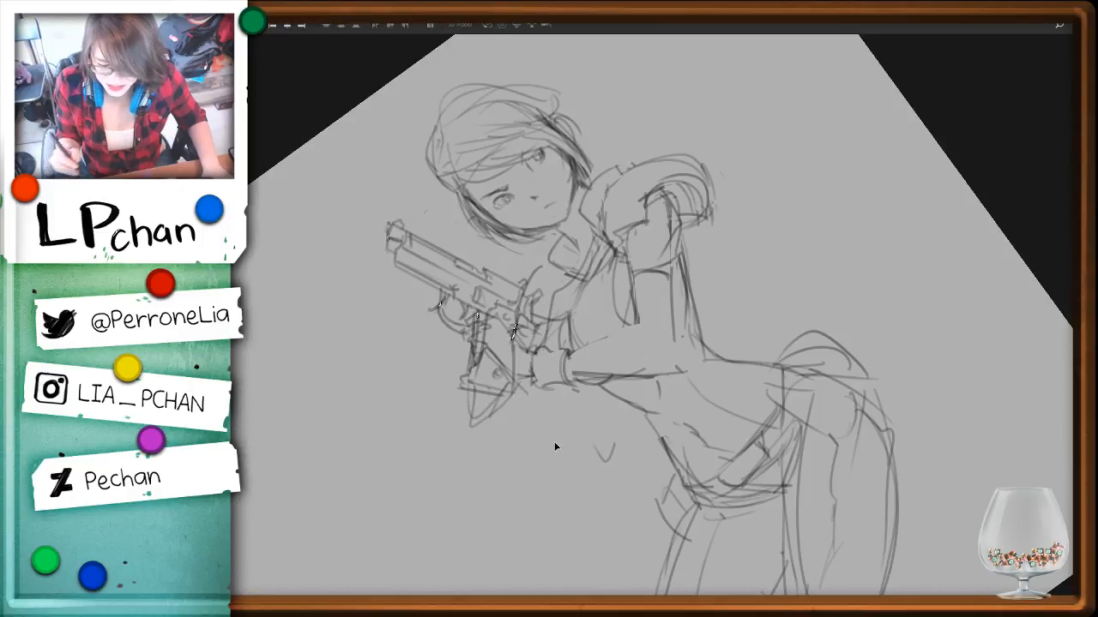
# Adjust the lower end of the handgun's grip and touch up the muzzle opening
pyautogui.press('r')
pyautogui.moveTo(739, 374); pyautogui.dragTo(682, 407)
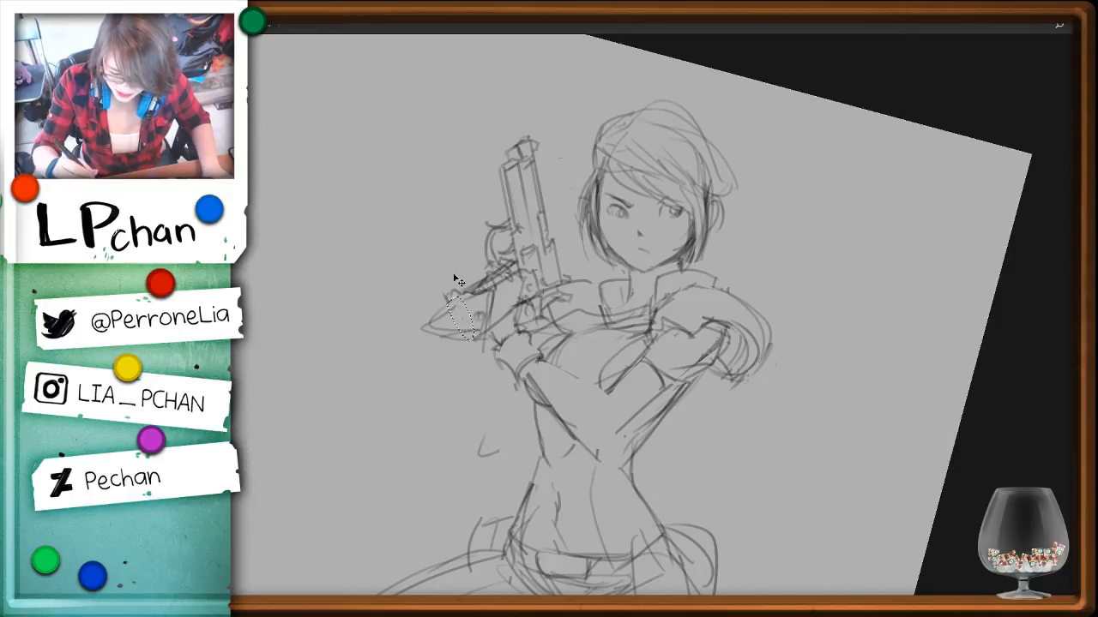
pyautogui.moveTo(447, 297)
pyautogui.mouseDown()
pyautogui.moveTo(462, 336)
pyautogui.moveTo(475, 335)
pyautogui.mouseUp()
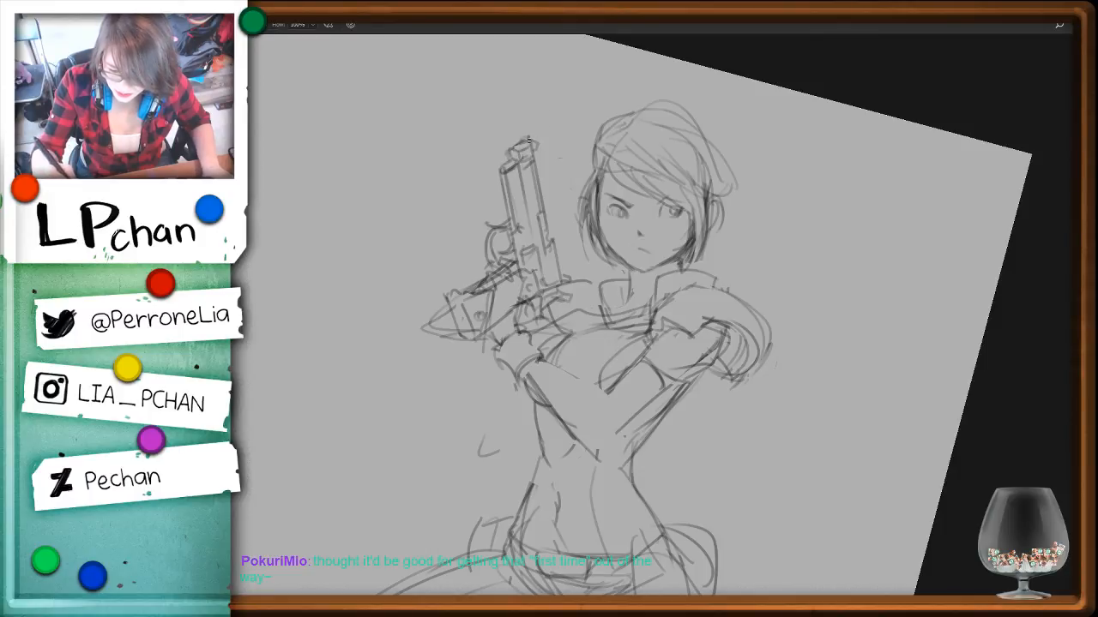
# Replace the handgun's muzzle tip with a cleaner one and lower the gun layer's opacity to 40%
pyautogui.press('l')
pyautogui.moveTo(520, 144)
pyautogui.mouseDown()
pyautogui.moveTo(527, 134)
pyautogui.moveTo(533, 145)
pyautogui.mouseUp()
pyautogui.press('Delete')
pyautogui.hotkey('ctrl', 'd')
pyautogui.press('b')
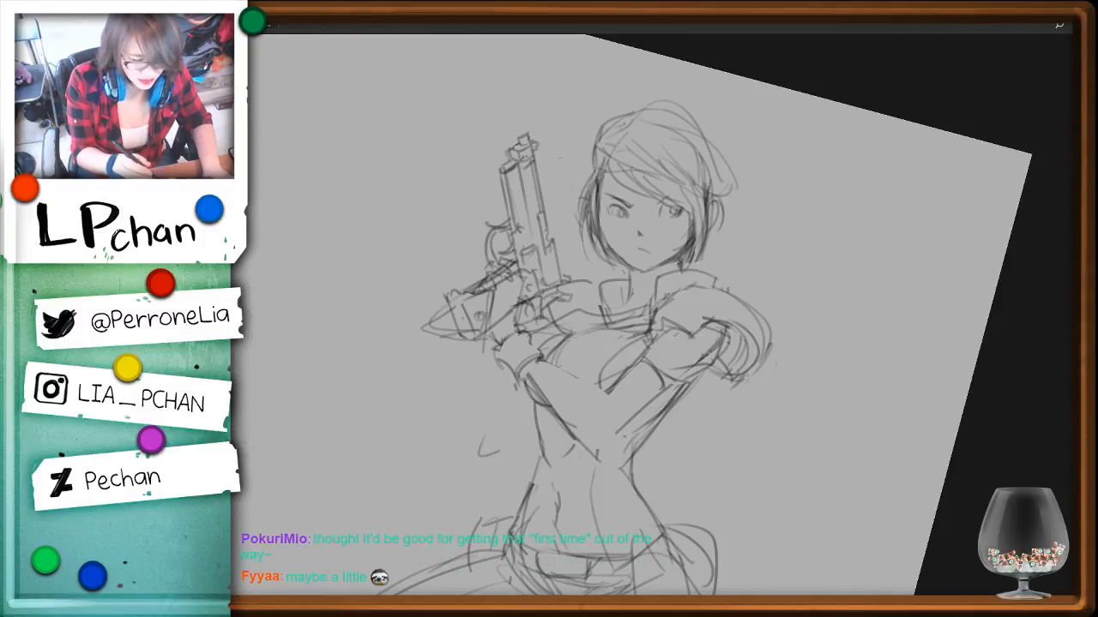
pyautogui.press('l')
pyautogui.press('4')
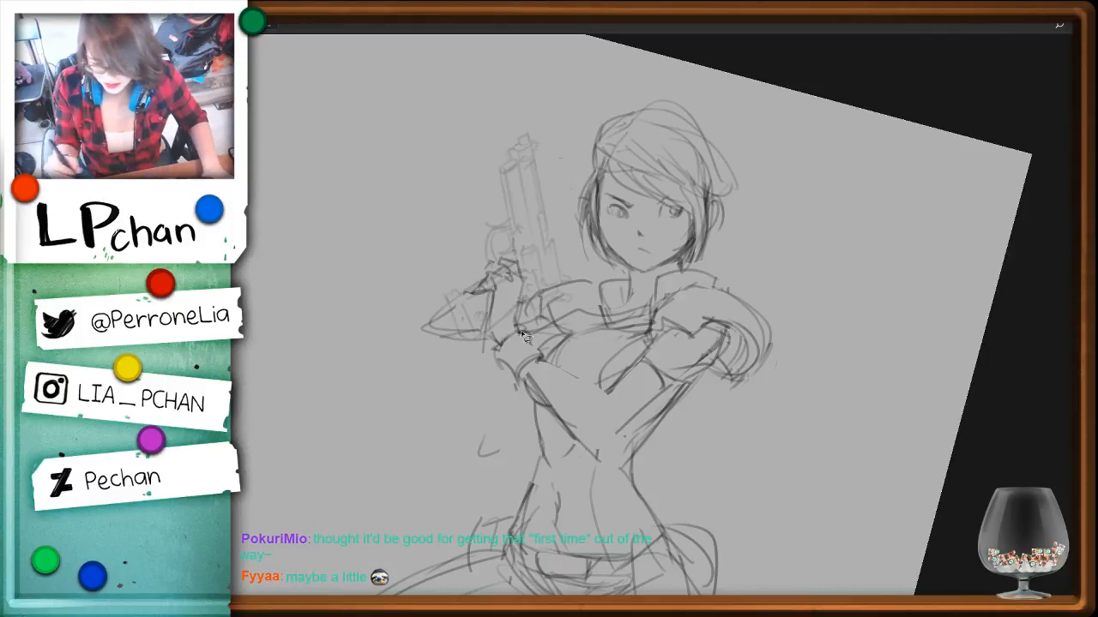